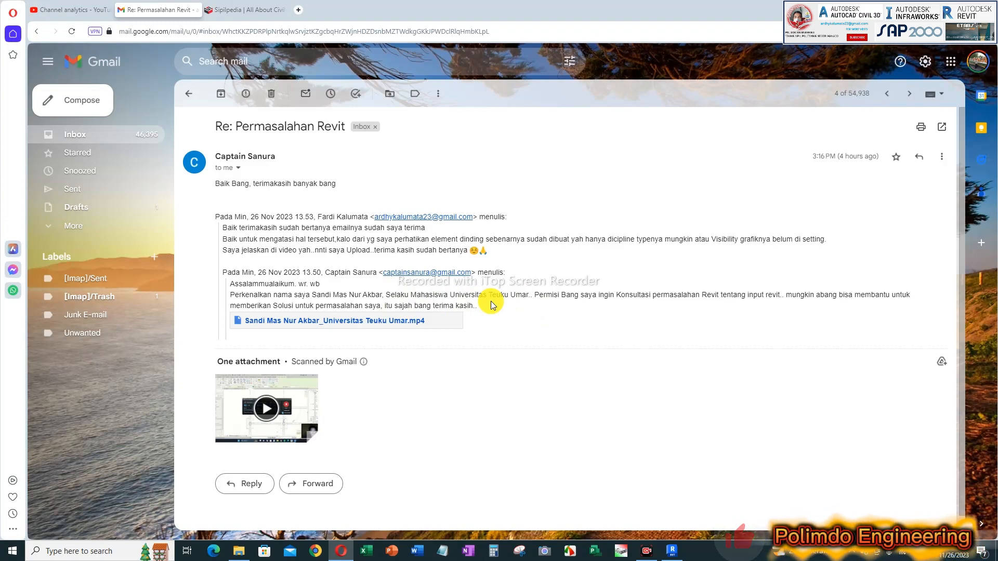
Step: Switch to the GEDUNG 38 folder in File Explorer and play the video submitted with the e-mail
mouse_move(291, 403)
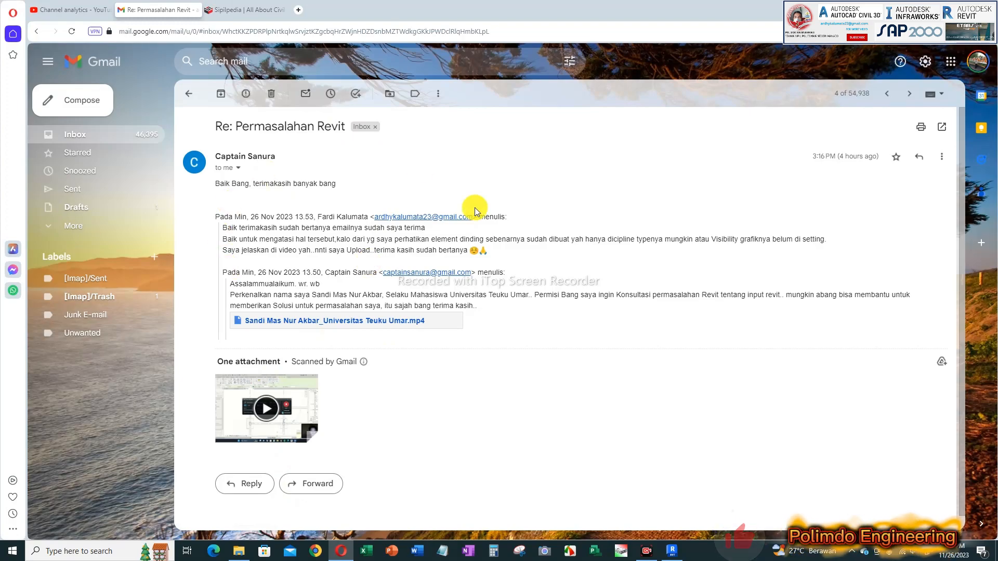
click(239, 551)
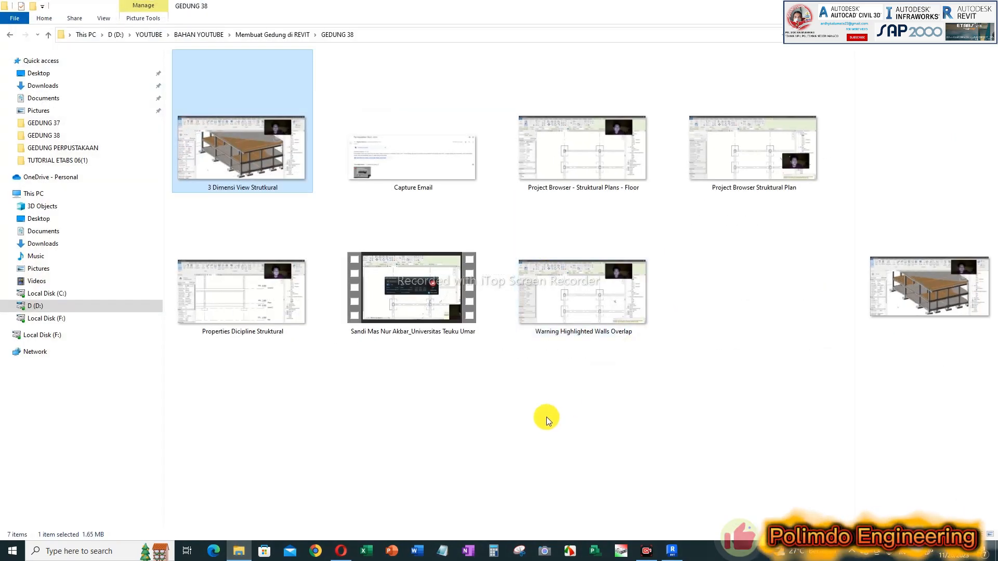
click(556, 410)
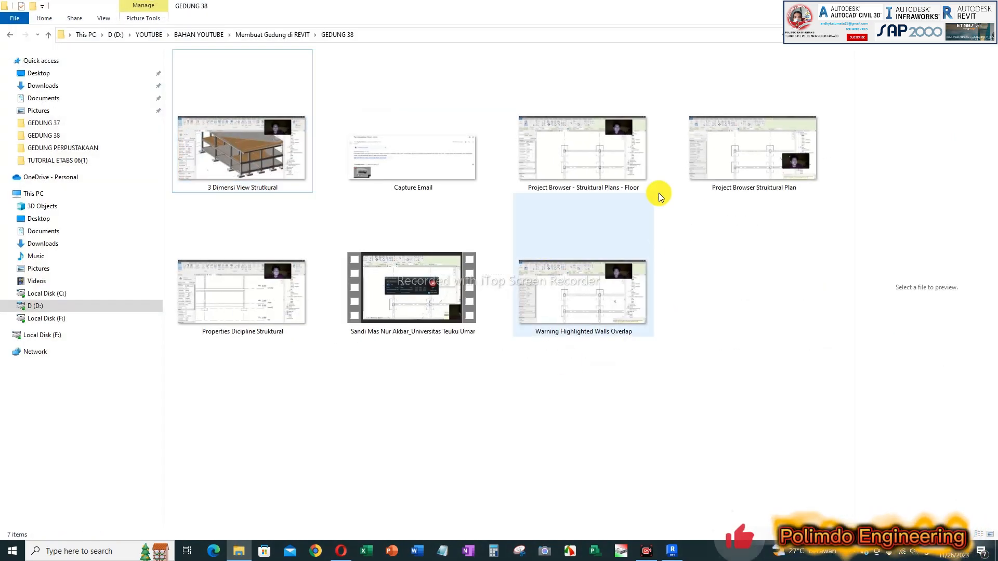
click(422, 304)
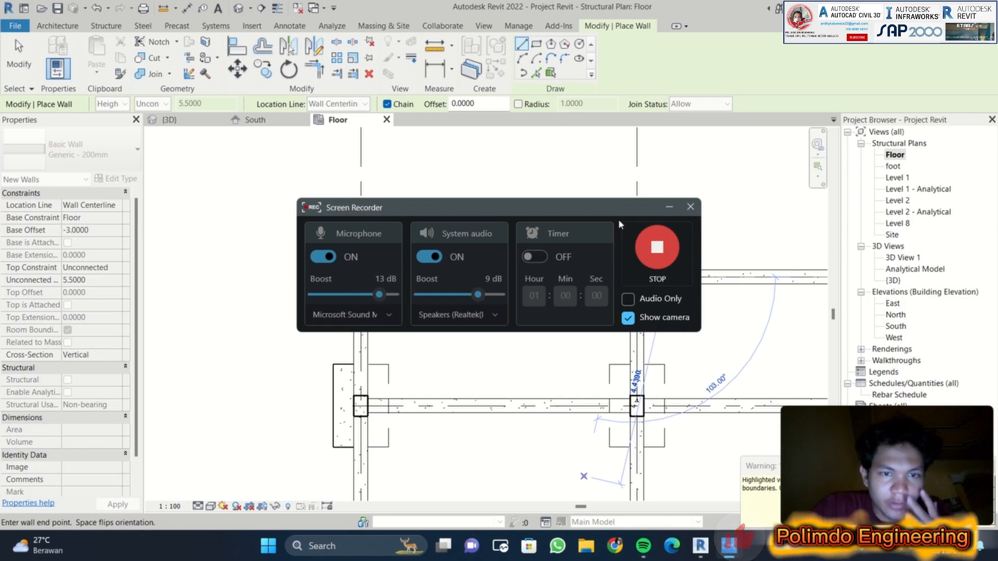
Step: Minimize the screen recorder window and move the camera preview clear of the plan drawing and the wall warning
click(668, 207)
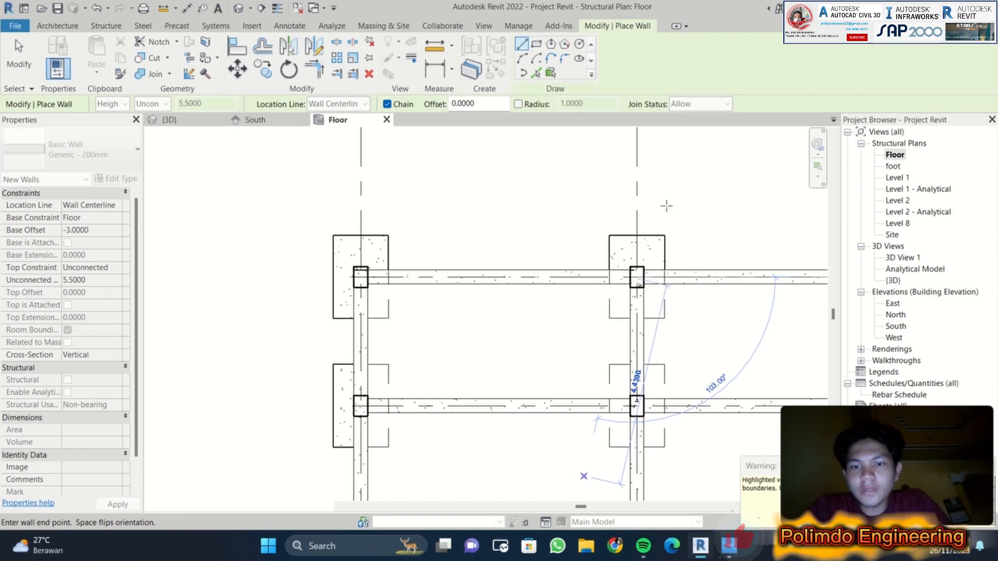
drag(764, 381, 791, 319)
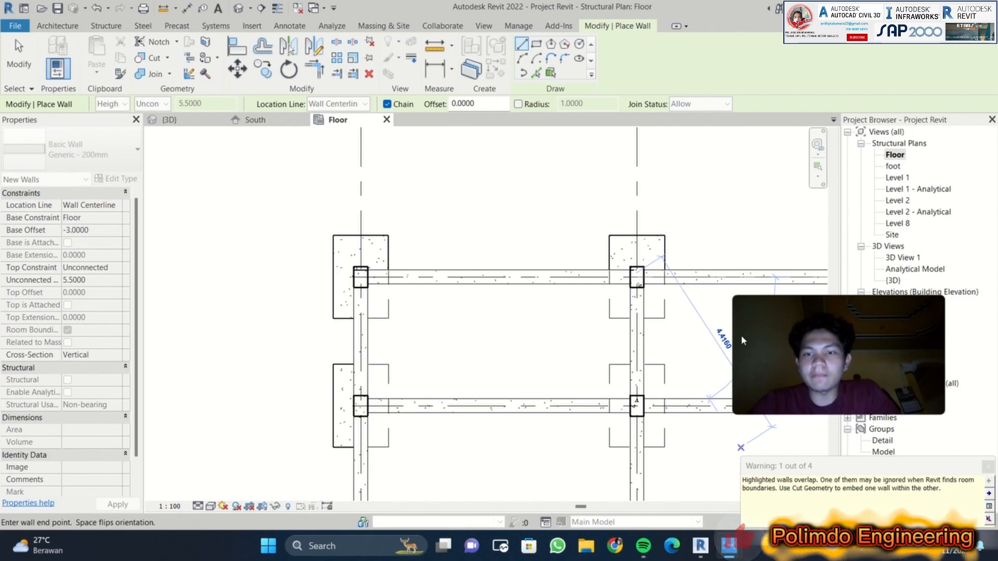
drag(789, 315, 735, 51)
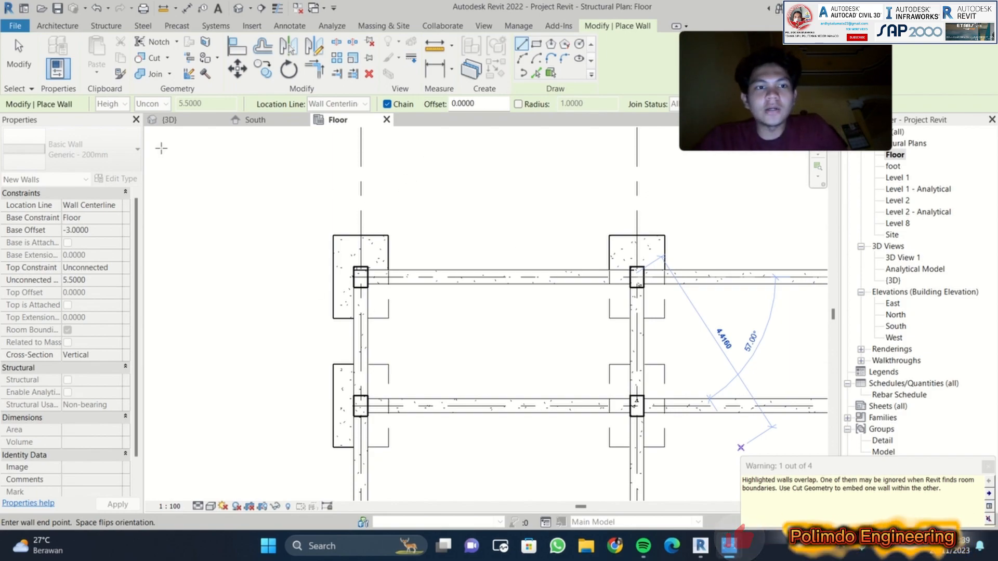
Step: Examine the structural model from several angles in the {3D} view, and its levels in the South elevation
click(190, 123)
middle_drag(474, 245, 386, 220)
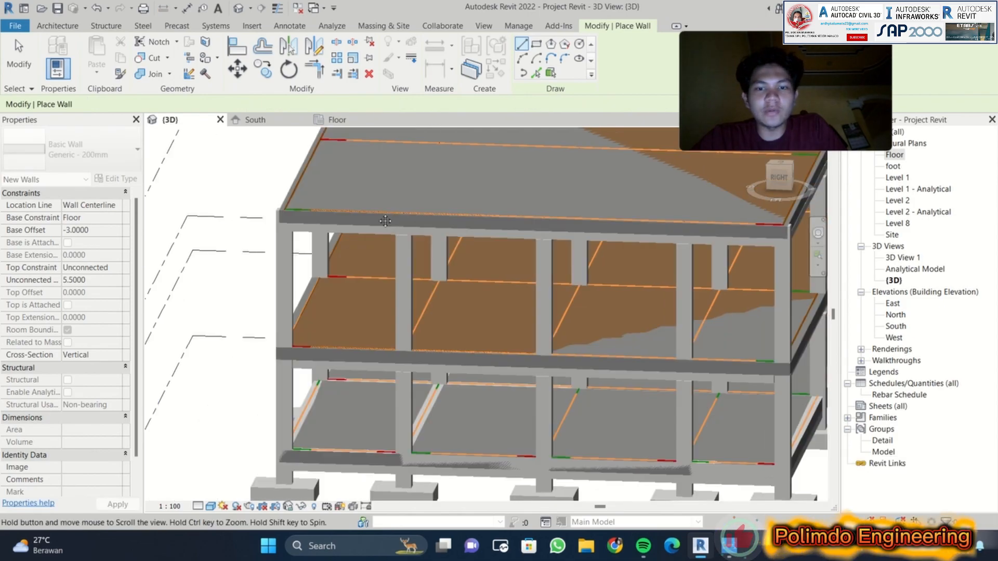
scroll(441, 234, down, 2)
middle_drag(473, 240, 395, 237)
shift+middle_drag(679, 291, 260, 128)
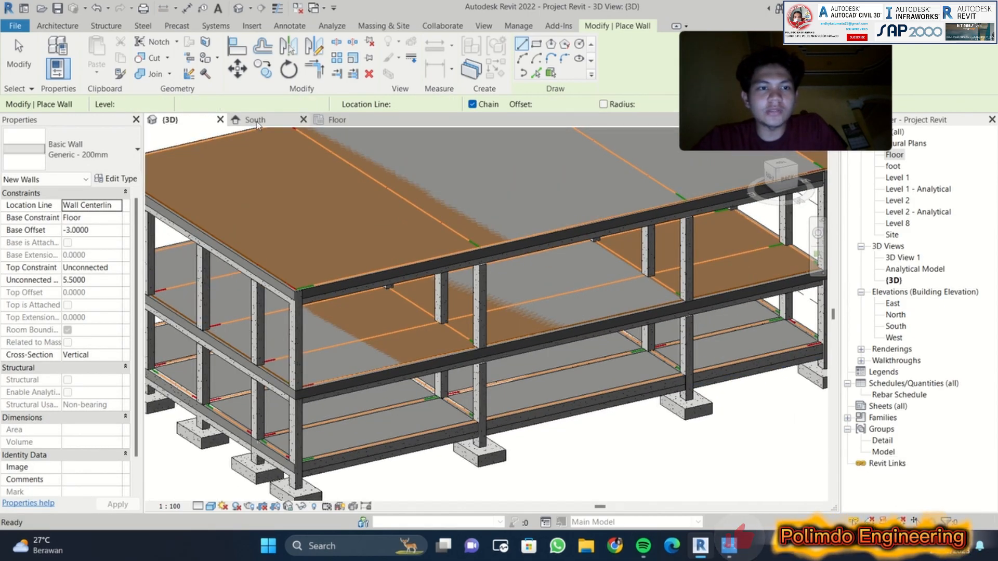
click(254, 120)
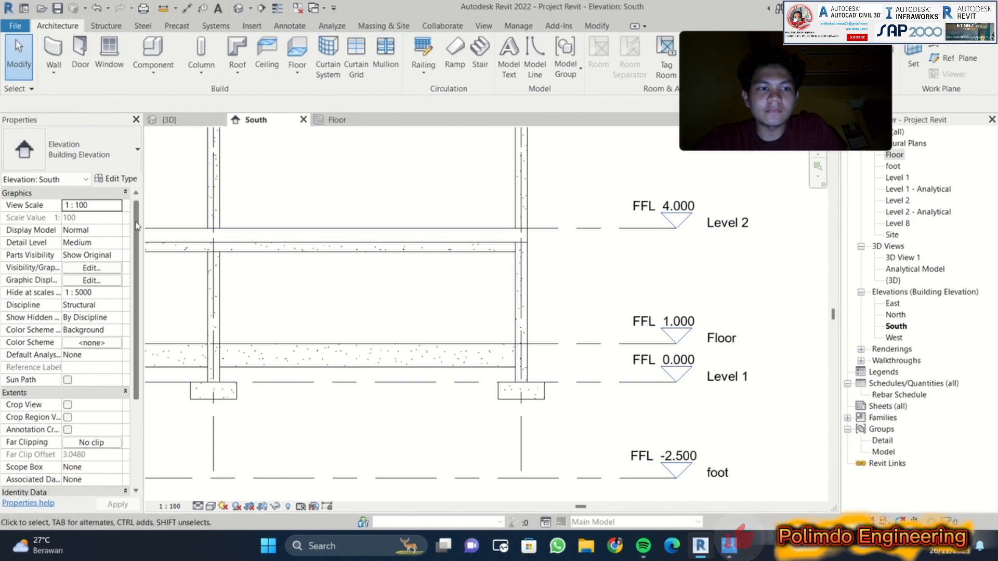
scroll(136, 224, down, 4)
scroll(138, 224, up, 4)
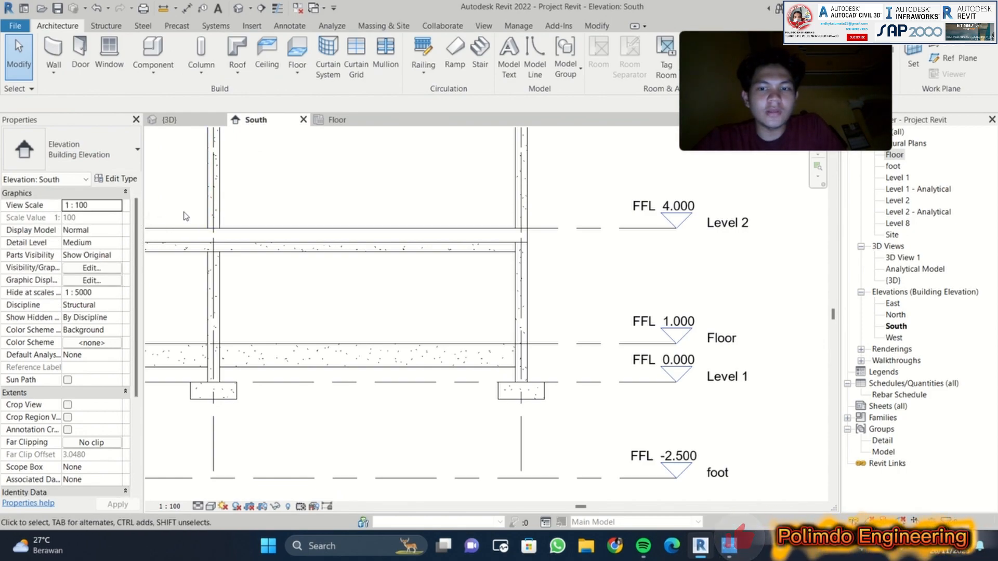
mouse_move(621, 338)
middle_down()
mouse_move(689, 338)
mouse_move(662, 345)
mouse_move(659, 365)
middle_up()
scroll(659, 364, up, 2)
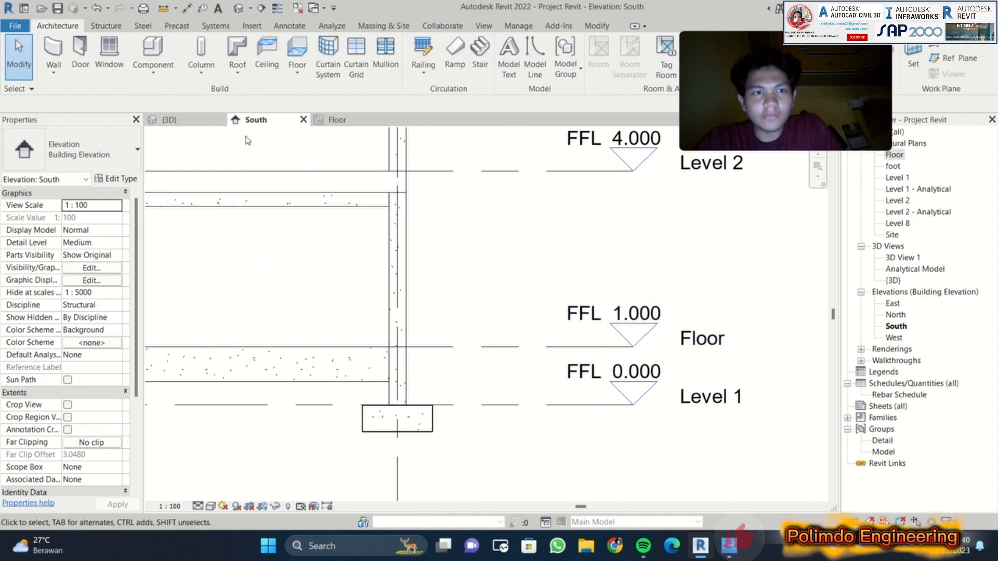
Step: Draw a Generic - 200mm wall along the beam between the two upper columns in the Floor plan, and dismiss the overlap warning
click(336, 120)
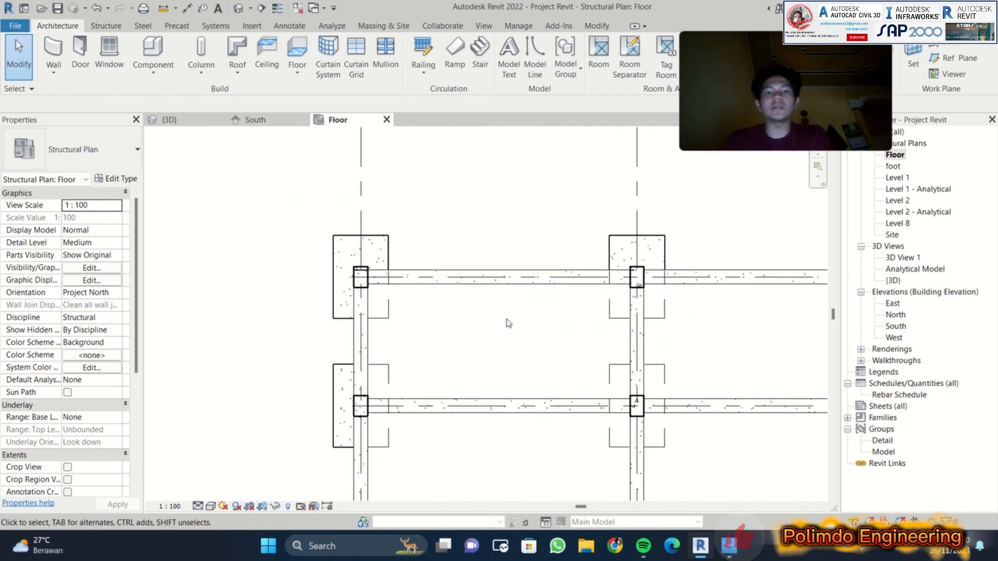
key(w)
key(a)
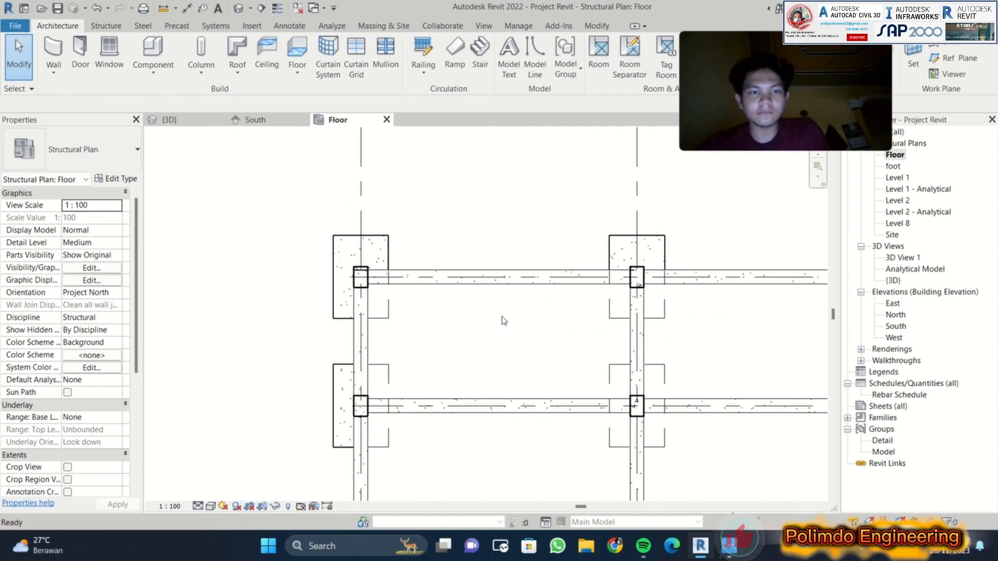
click(361, 275)
click(636, 276)
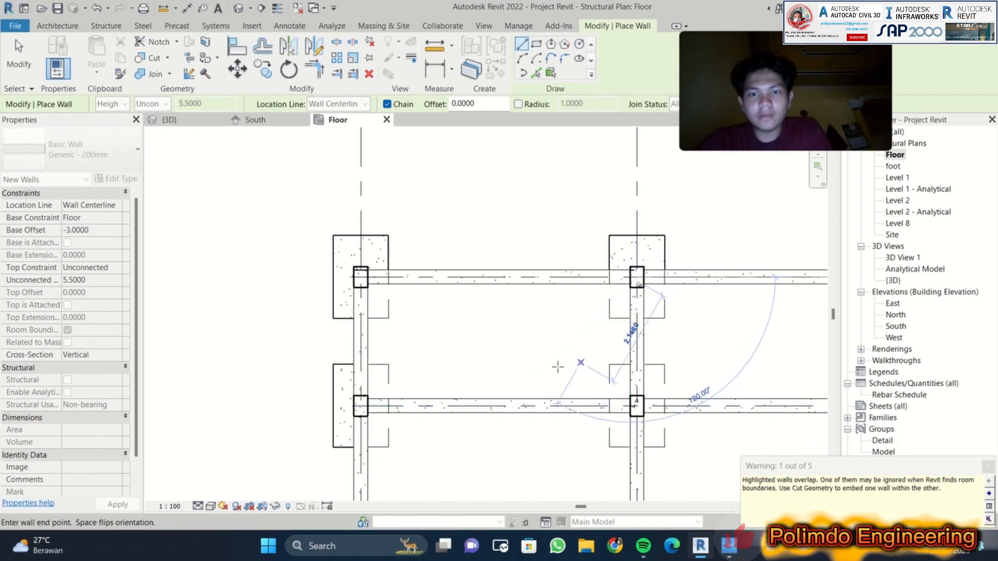
key(Escape)
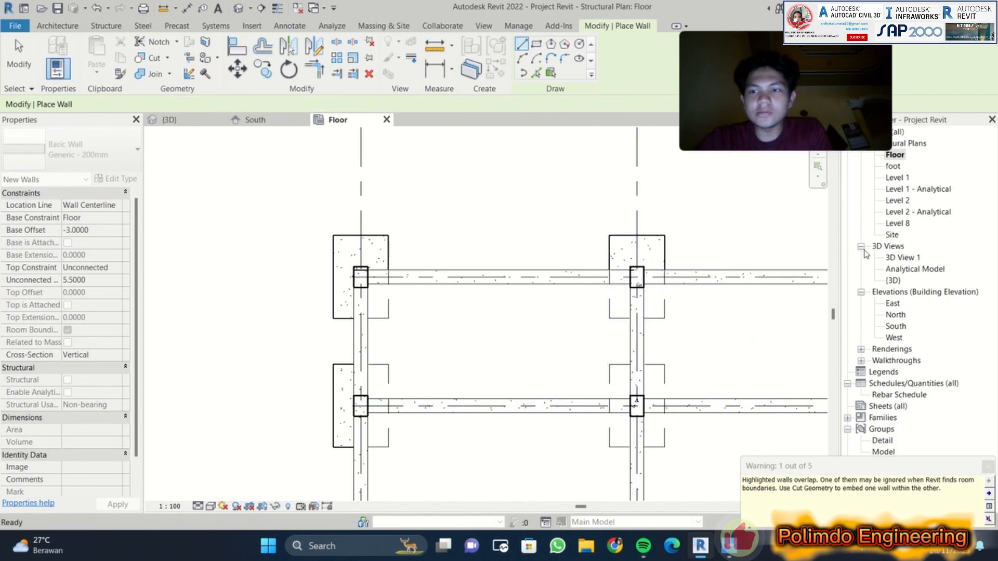
click(988, 467)
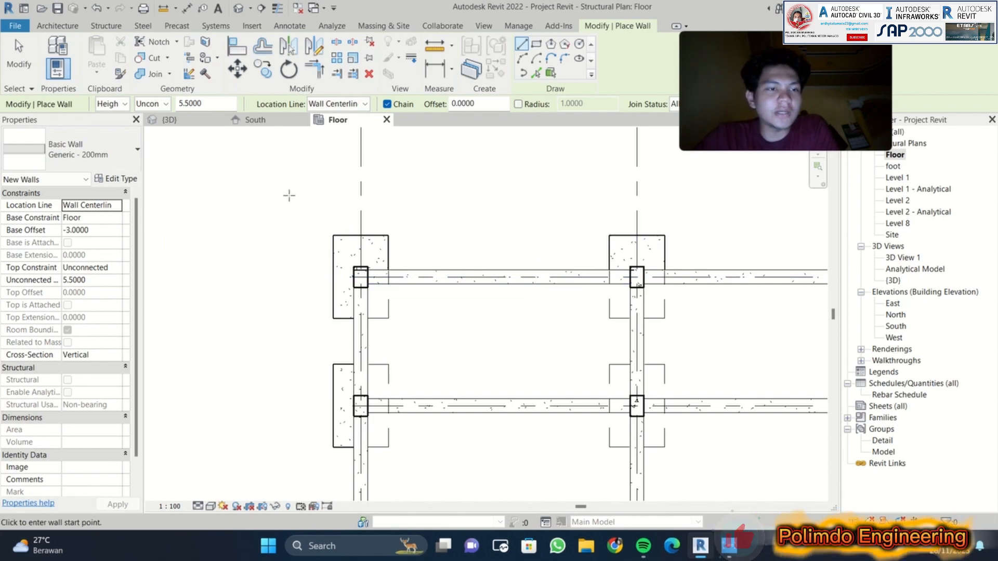
Step: Review the new wall's properties in the Floor plan and the view properties of the South elevation
scroll(127, 280, down, 1)
scroll(125, 289, up, 1)
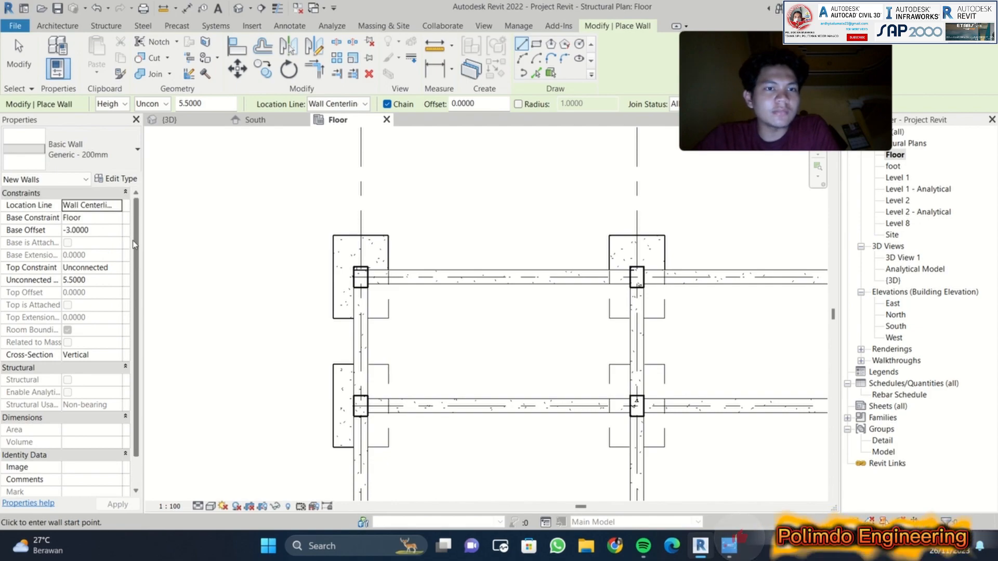
click(255, 120)
scroll(130, 231, down, 5)
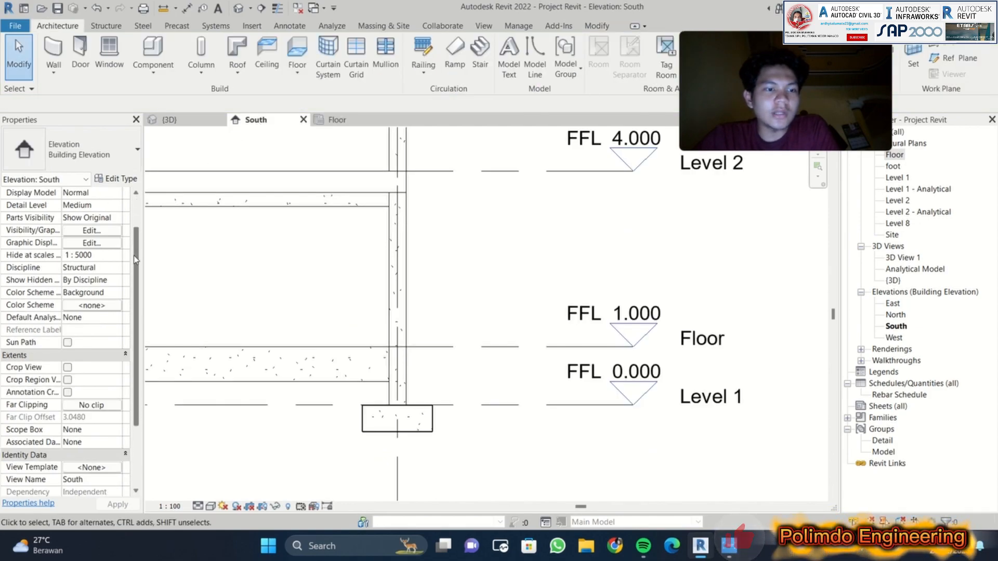
scroll(130, 230, up, 5)
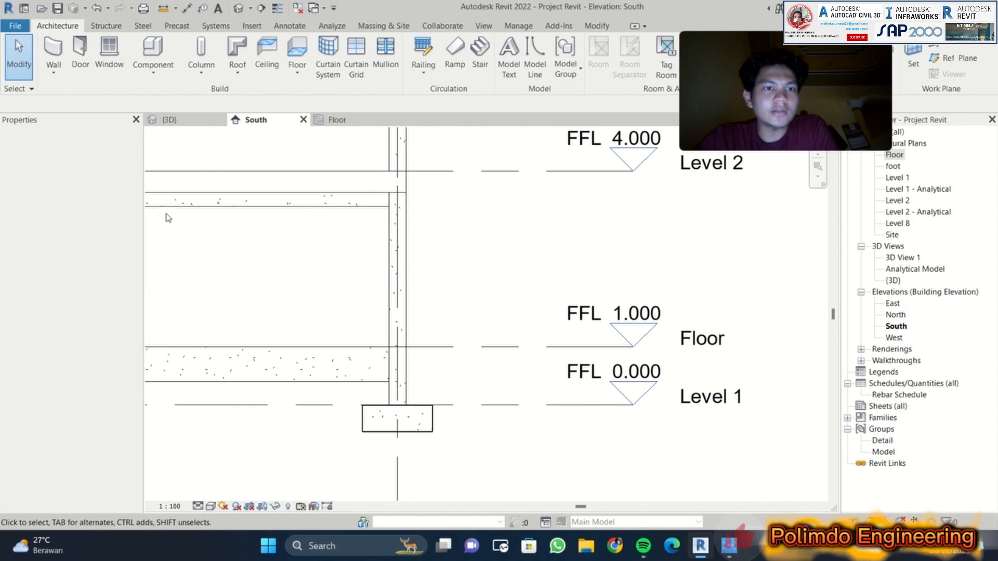
Step: Review the {3D} view's properties and inspect all sides of the building's ground floor for the drawn walls
click(179, 120)
scroll(133, 228, down, 5)
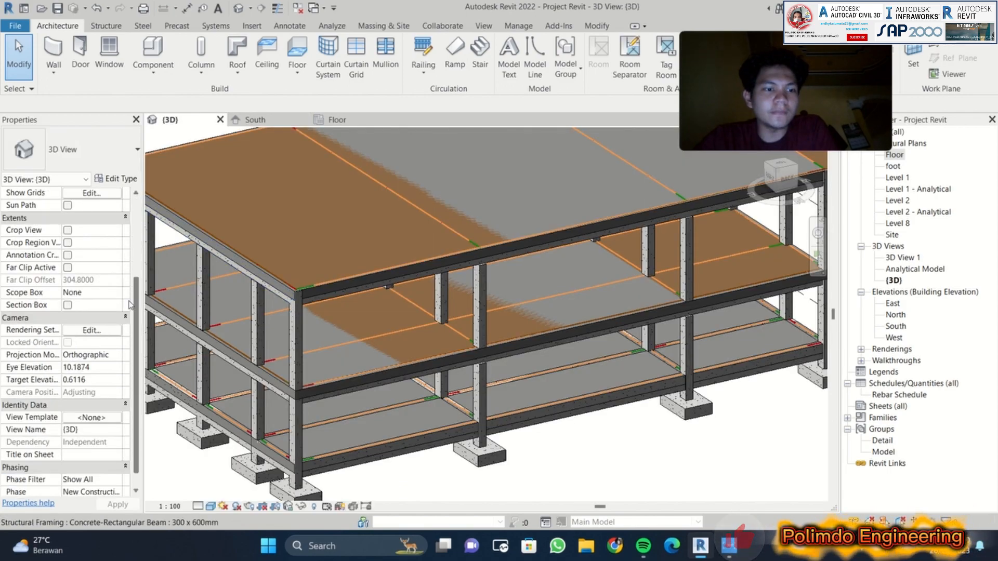
scroll(133, 229, up, 5)
scroll(409, 422, up, 2)
scroll(409, 422, down, 2)
middle_drag(410, 422, 277, 413)
middle_drag(491, 399, 533, 403)
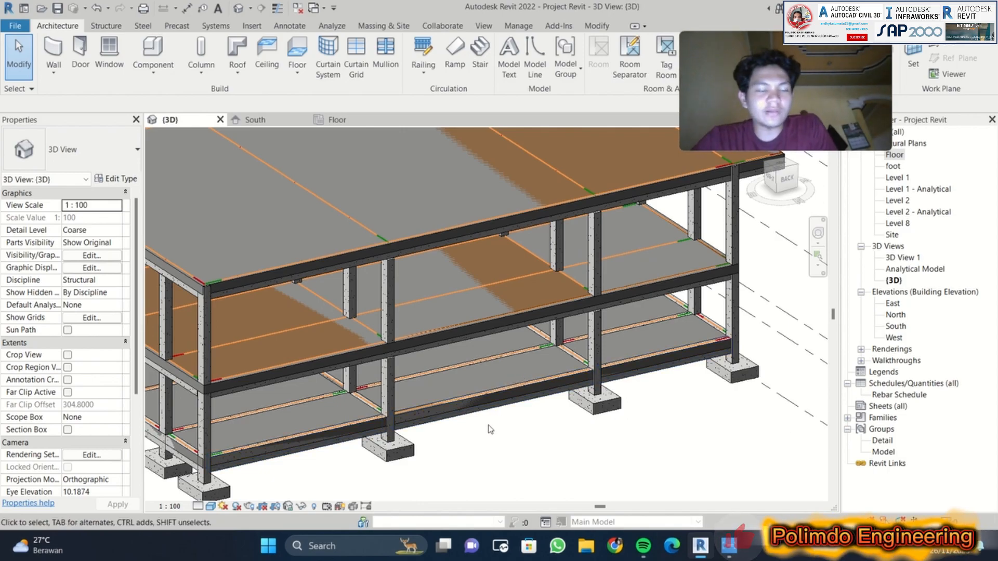
shift+middle_drag(519, 370, 458, 378)
middle_drag(394, 385, 385, 435)
middle_drag(521, 413, 462, 433)
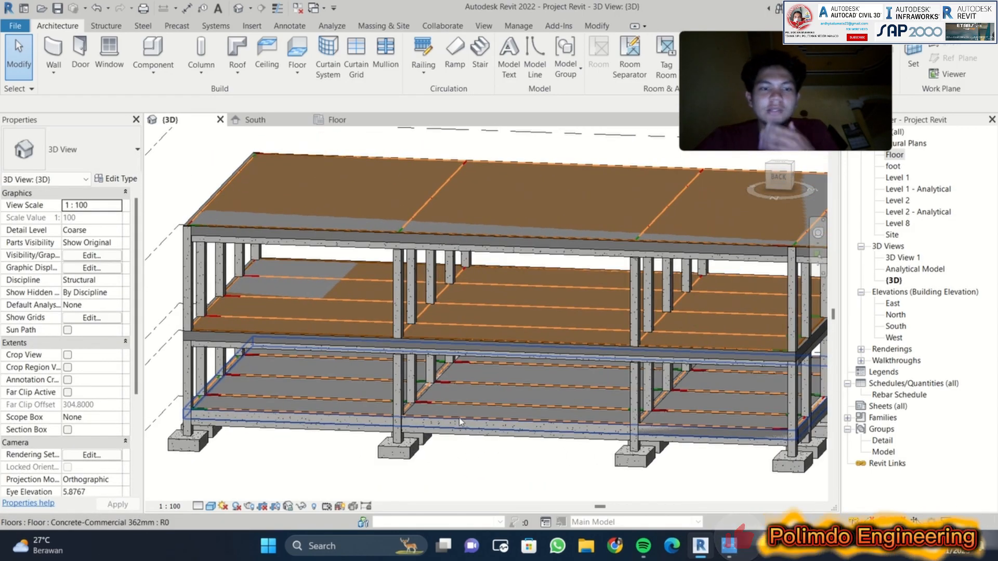
shift+middle_drag(562, 384, 323, 399)
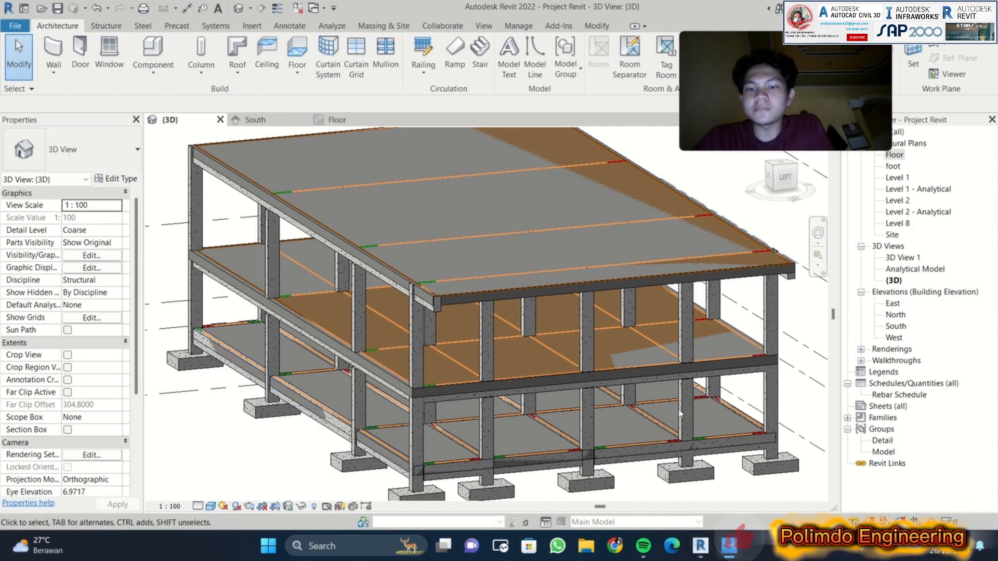
Step: Leave the submitted video and open the Capture Email image from the GEDUNG 38 folder
mouse_move(729, 546)
click(633, 473)
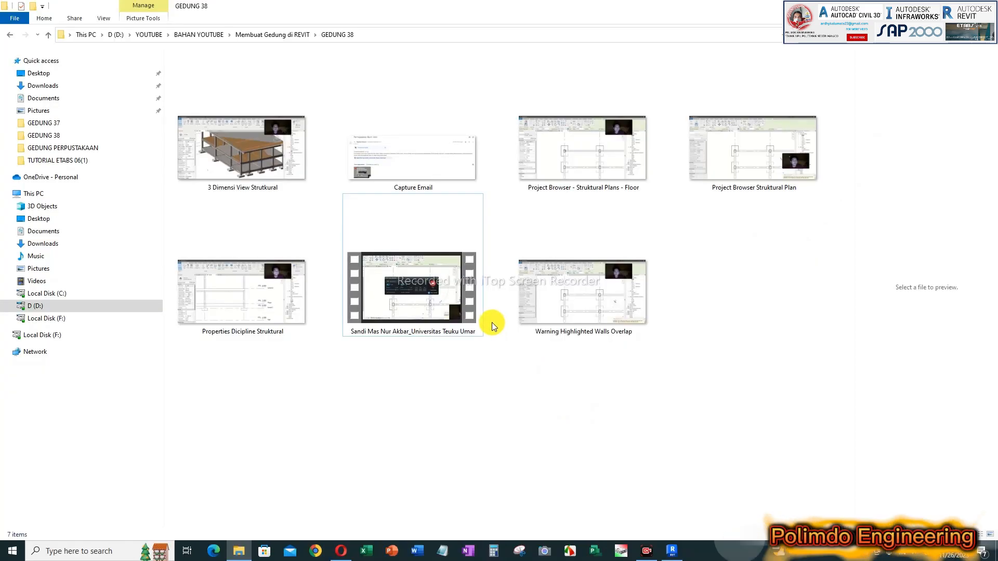
click(480, 304)
click(401, 161)
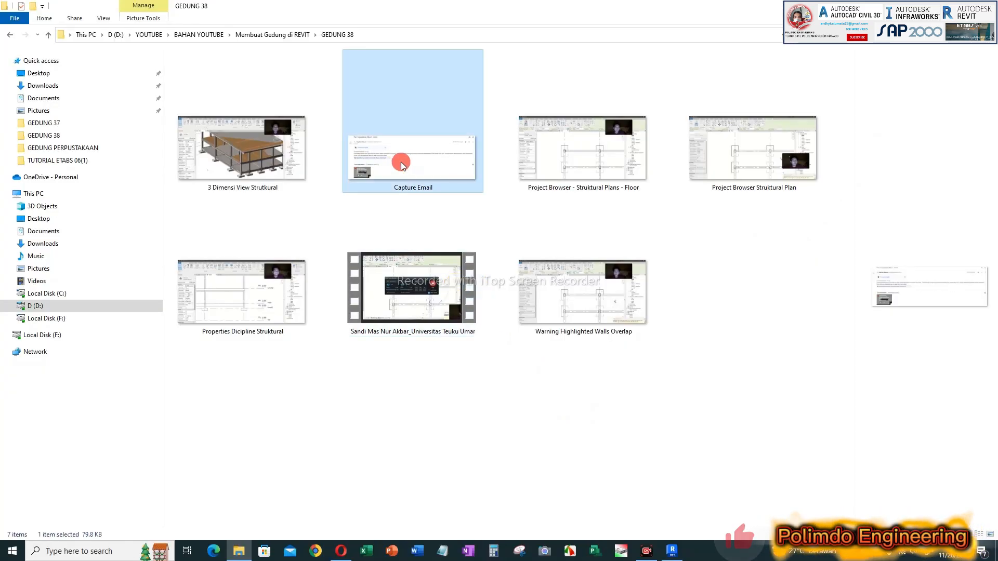
double_click(452, 188)
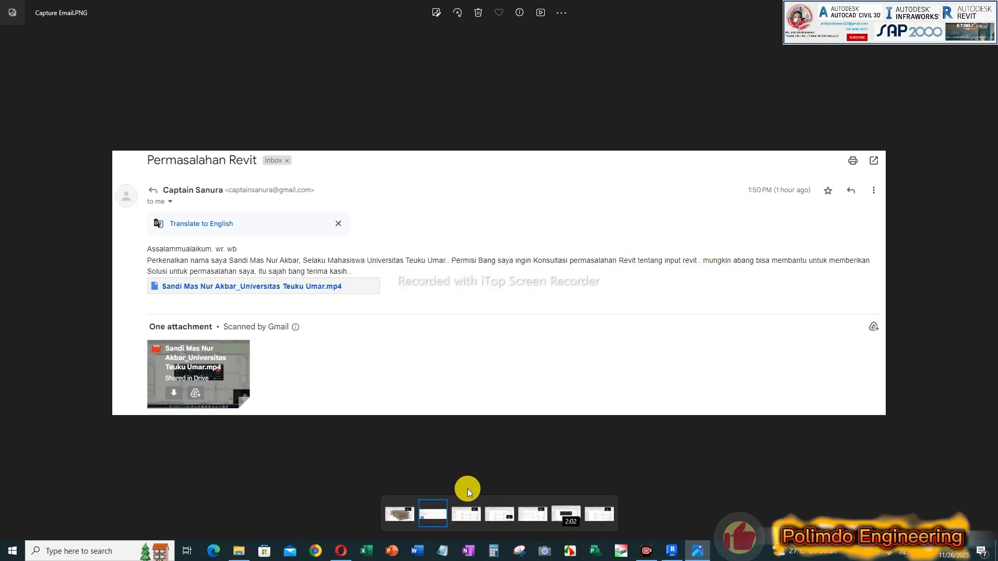
Step: Show the Project Browser - Struktural Plans - Floor image and handwrite the list "1. Arsitektur", "2. Struktur" and "3." in red above the plan
key(Right)
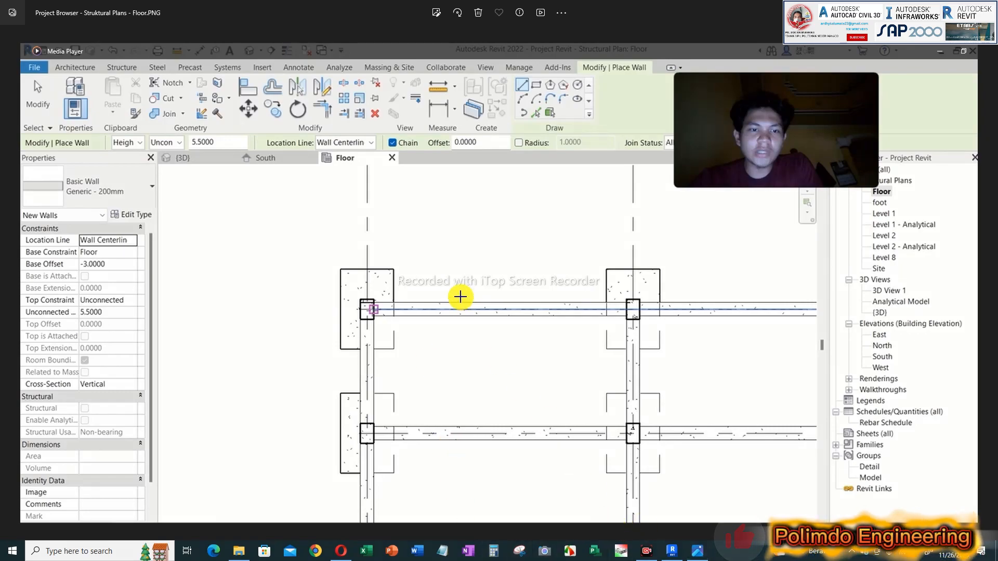
click(385, 183)
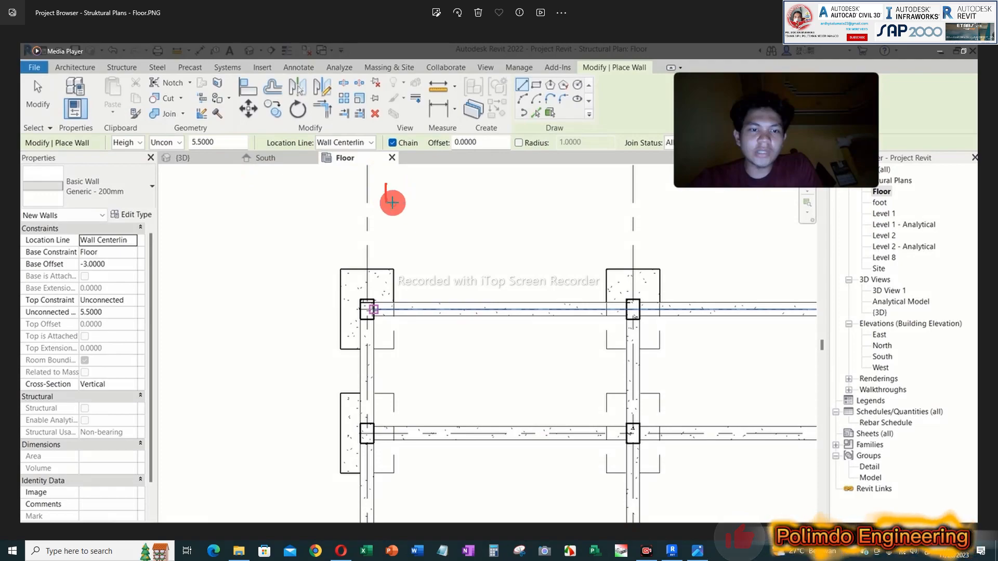
drag(411, 205, 497, 200)
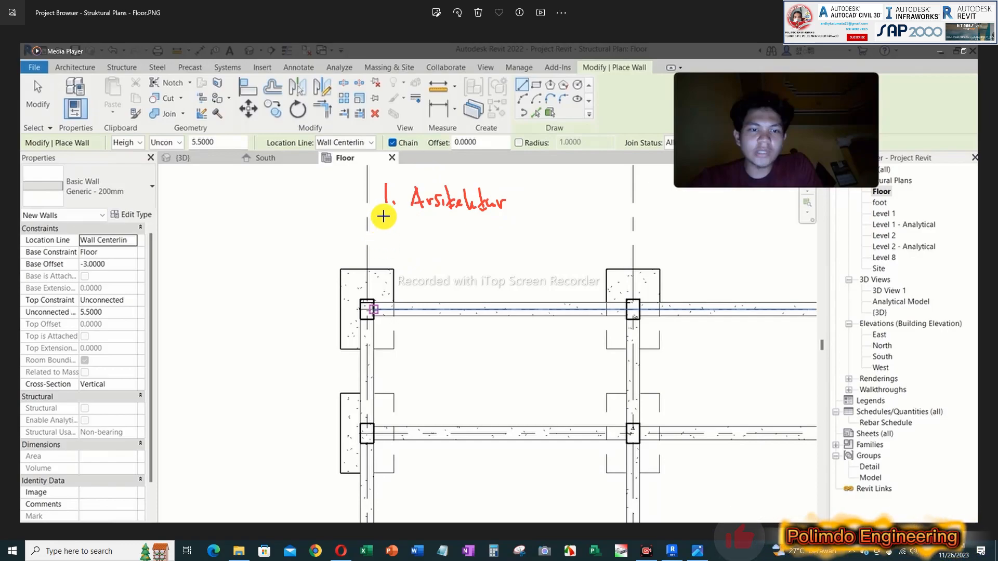
mouse_move(382, 230)
mouse_down()
mouse_move(415, 252)
mouse_move(491, 242)
mouse_up()
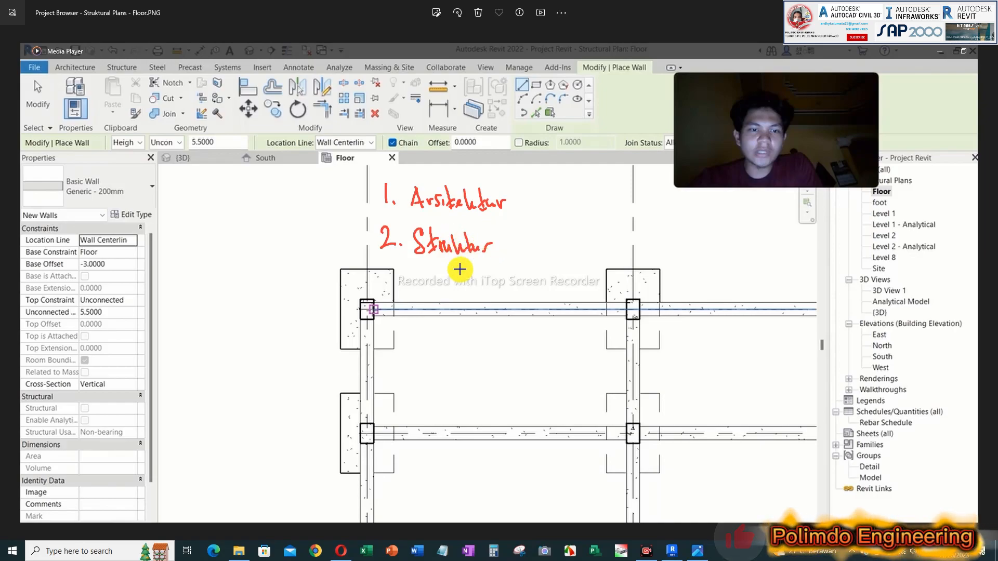
drag(394, 282, 388, 289)
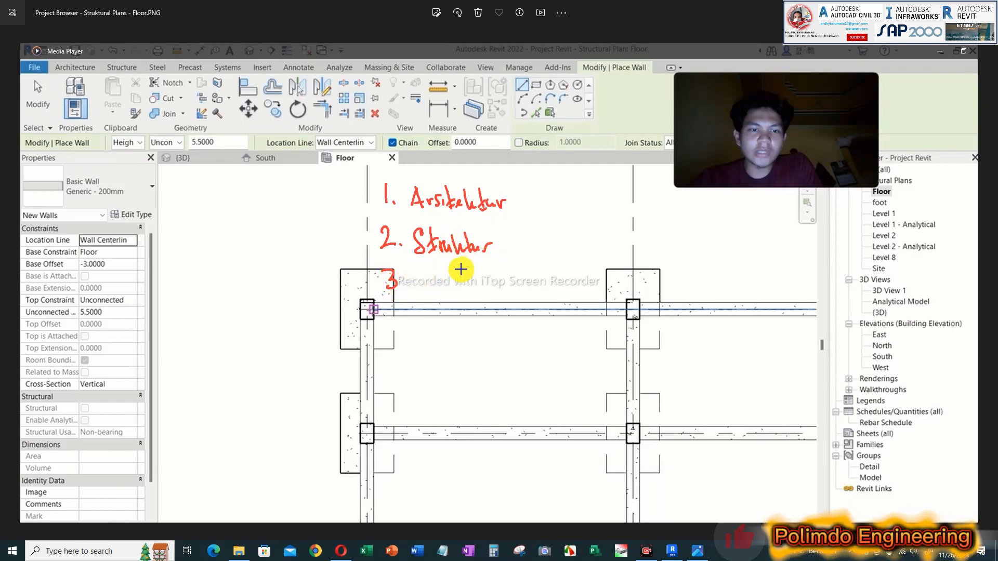
click(404, 286)
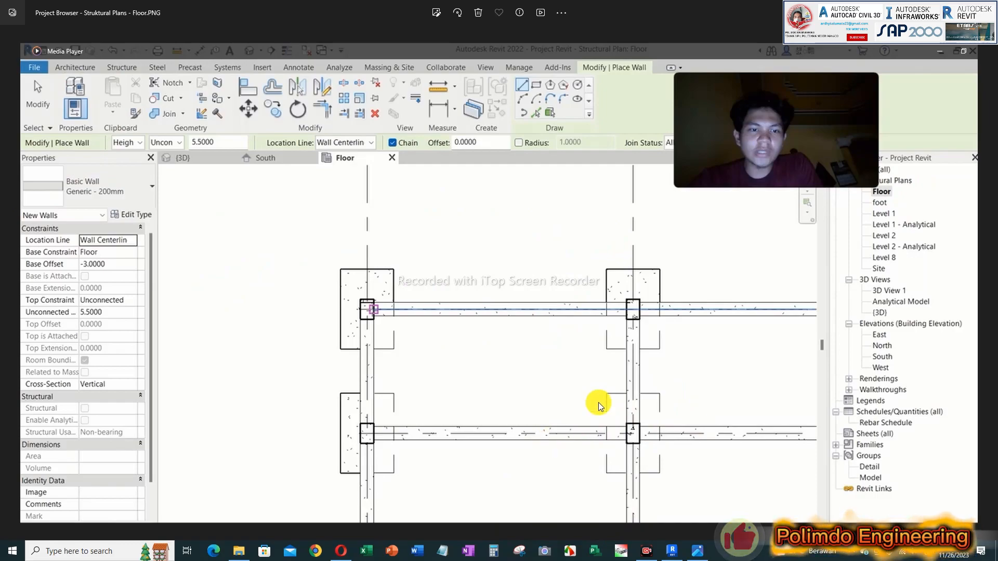
Step: Advance through the screenshots to the Properties Dicipline Struktural image of the South elevation
click(697, 551)
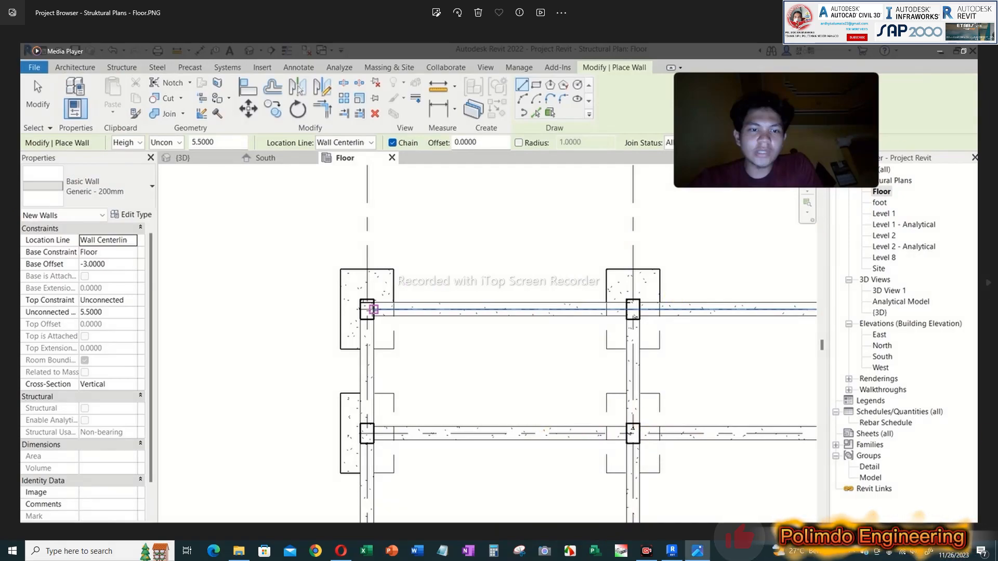
key(Right)
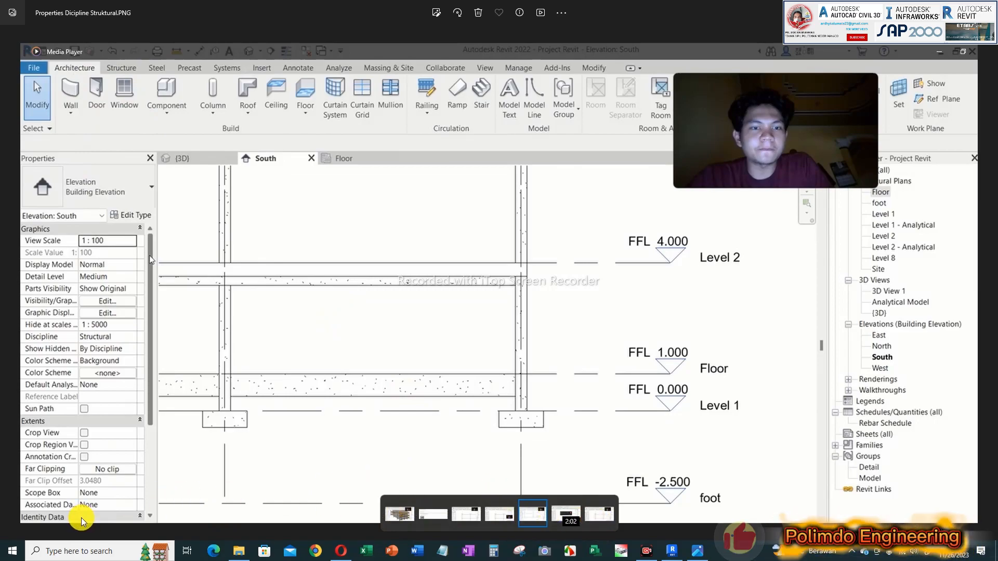
Step: Show the Warning Highlighted Walls Overlap image and circle the "Warning: 1 out of 5" text, clearing the mark after
click(601, 513)
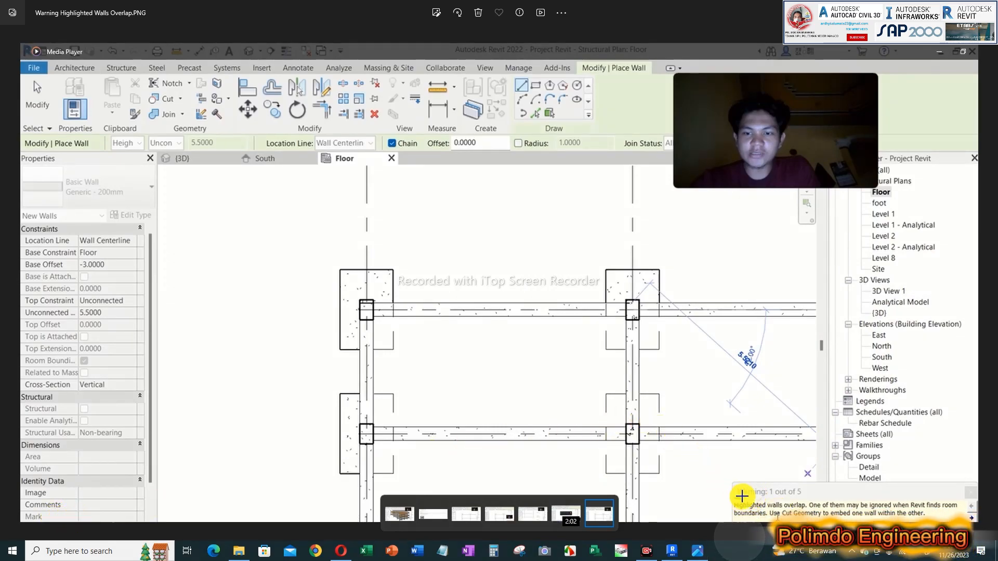
mouse_move(736, 498)
mouse_down()
mouse_move(803, 493)
mouse_move(741, 479)
mouse_move(720, 505)
mouse_up()
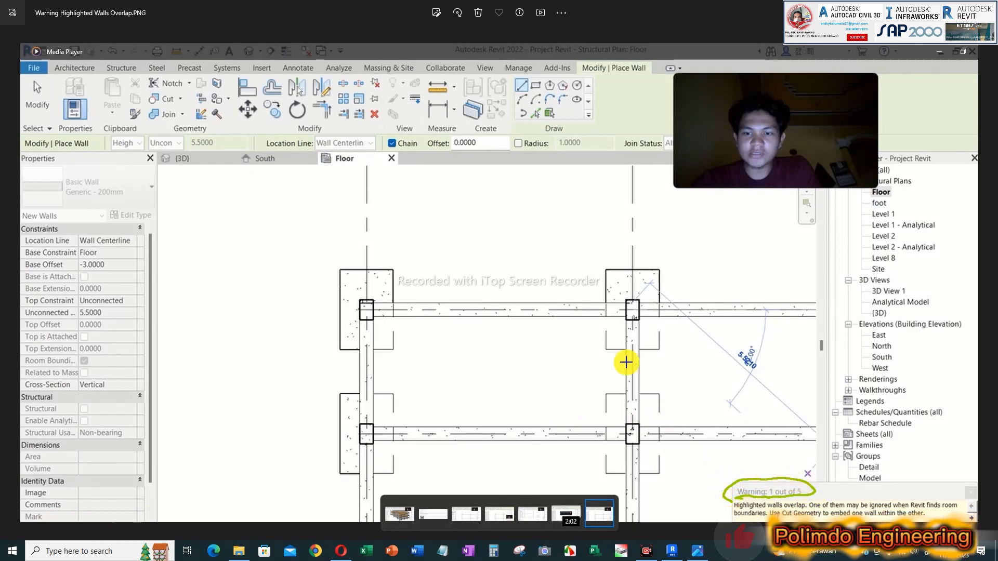
click(209, 523)
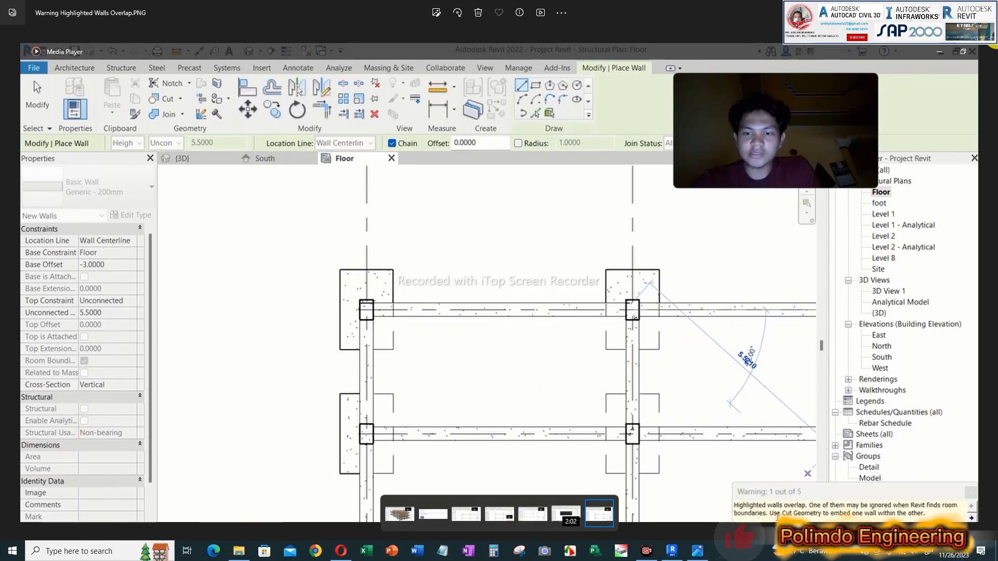
Step: Close the screenshot, switch to the Revit 2024 project and orbit the 3D view towards the building's left side
click(986, 11)
click(488, 447)
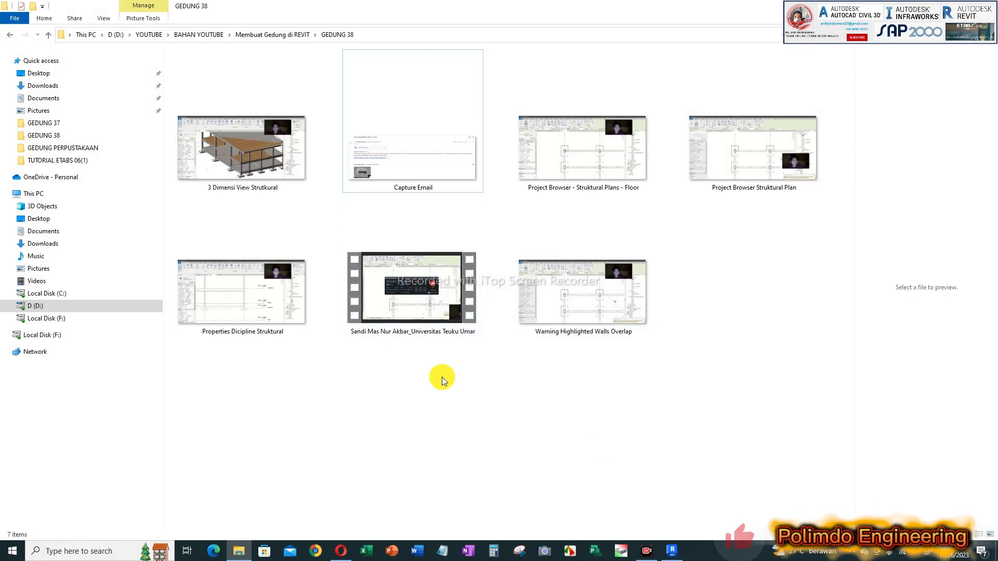
click(672, 552)
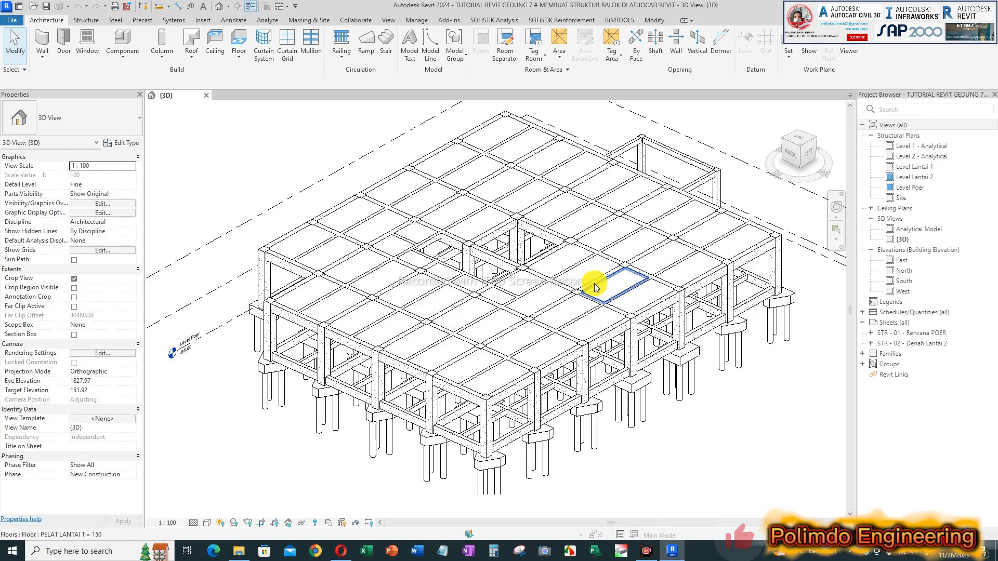
shift+middle_drag(397, 338, 453, 339)
shift+middle_drag(597, 327, 735, 278)
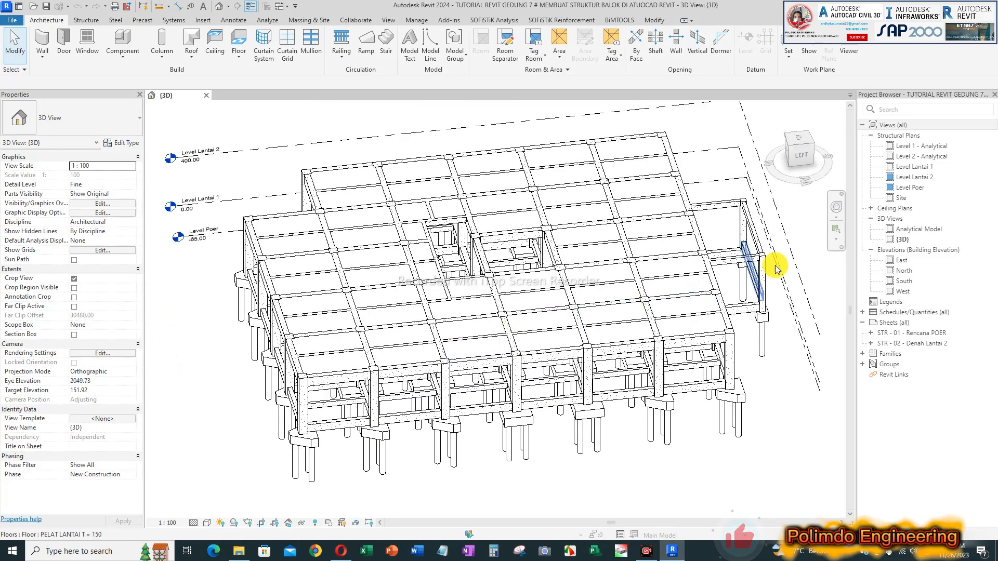
Step: Open the Level Poer structural plan and inspect the foundation and beam layout
click(903, 136)
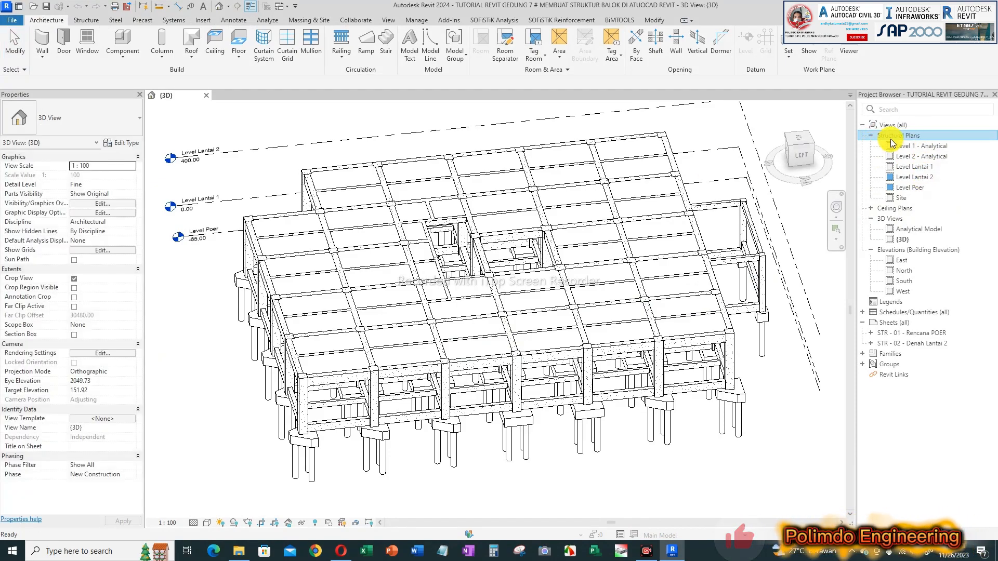
click(909, 188)
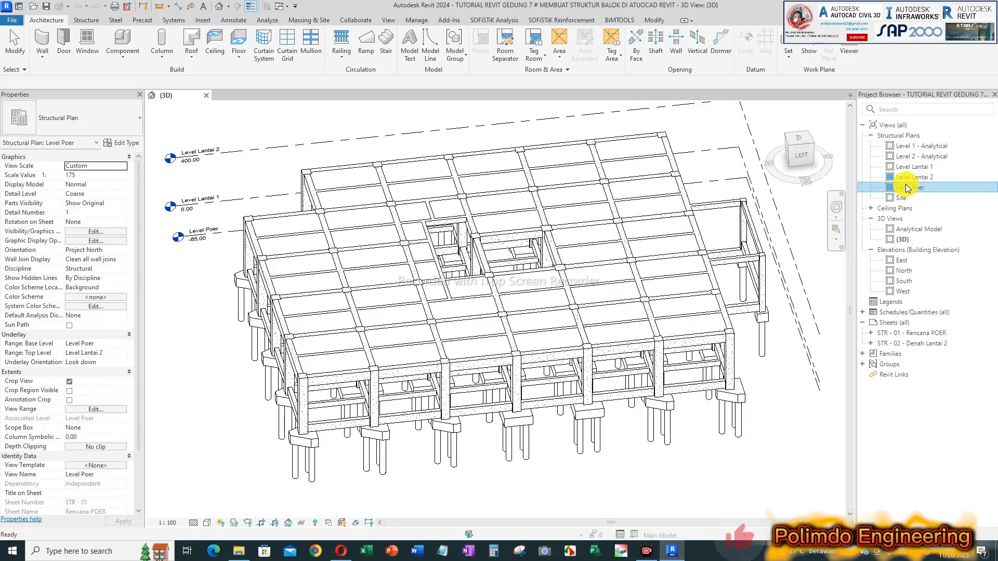
double_click(907, 188)
scroll(434, 162, up, 2)
middle_drag(494, 168, 439, 176)
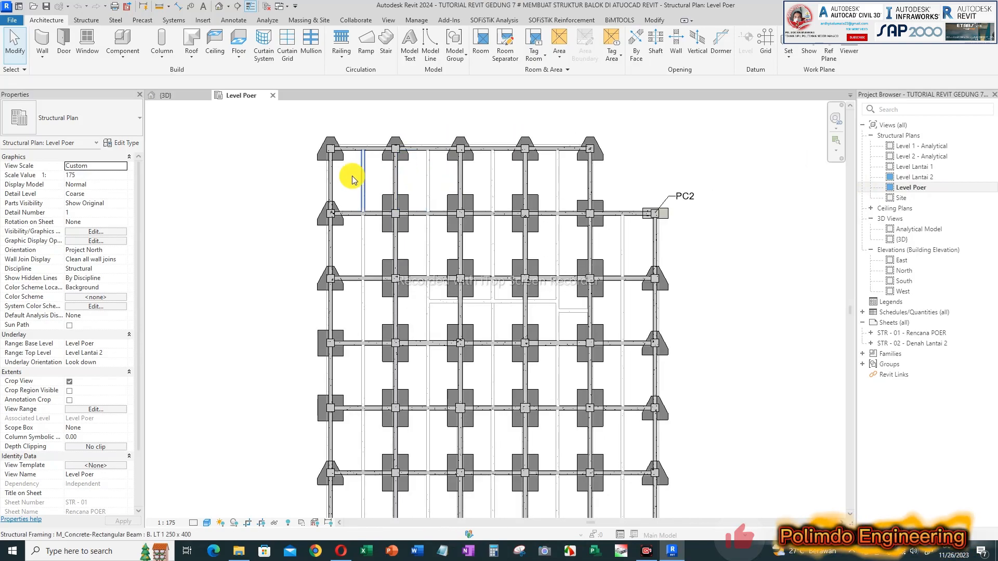
Step: View the South and West building elevations and return to the Level Poer plan
double_click(904, 281)
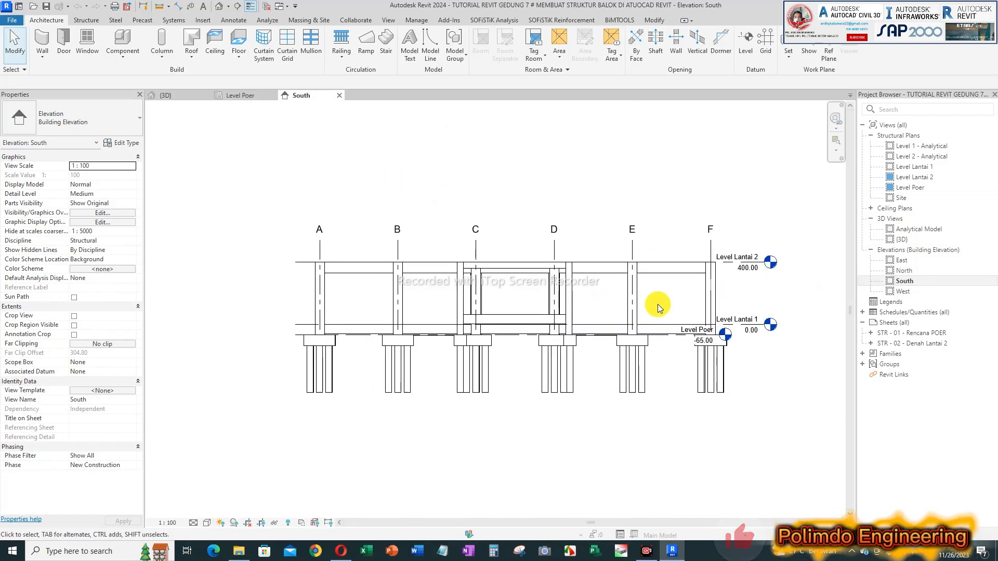
double_click(902, 291)
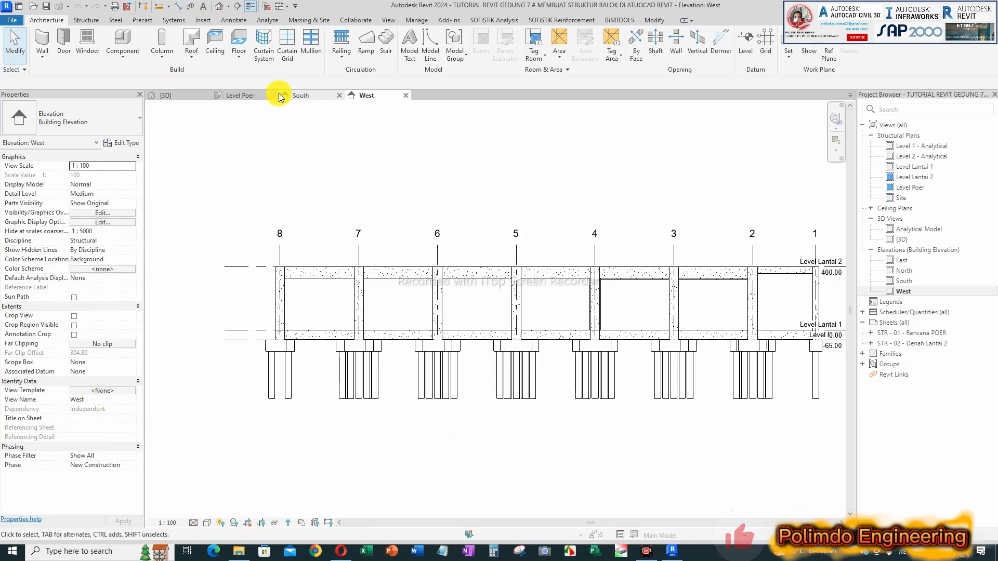
click(242, 96)
scroll(390, 240, up, 3)
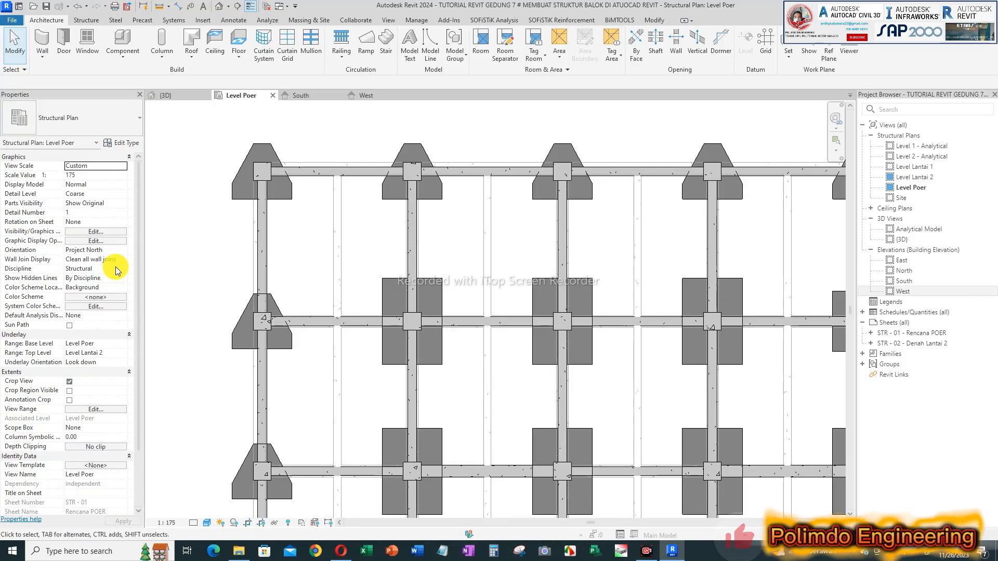
click(42, 54)
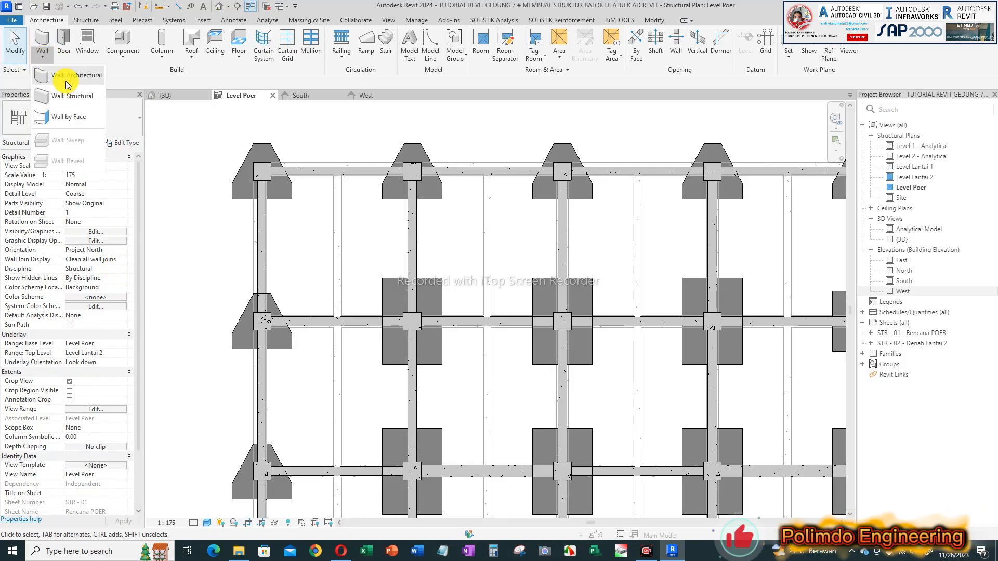
click(67, 77)
click(267, 171)
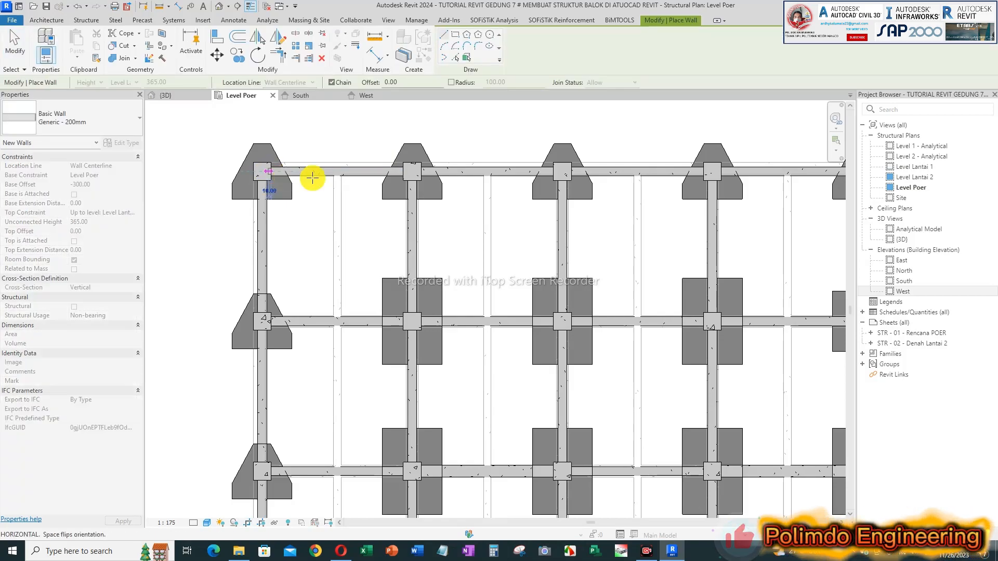
key(Escape)
key(Escape)
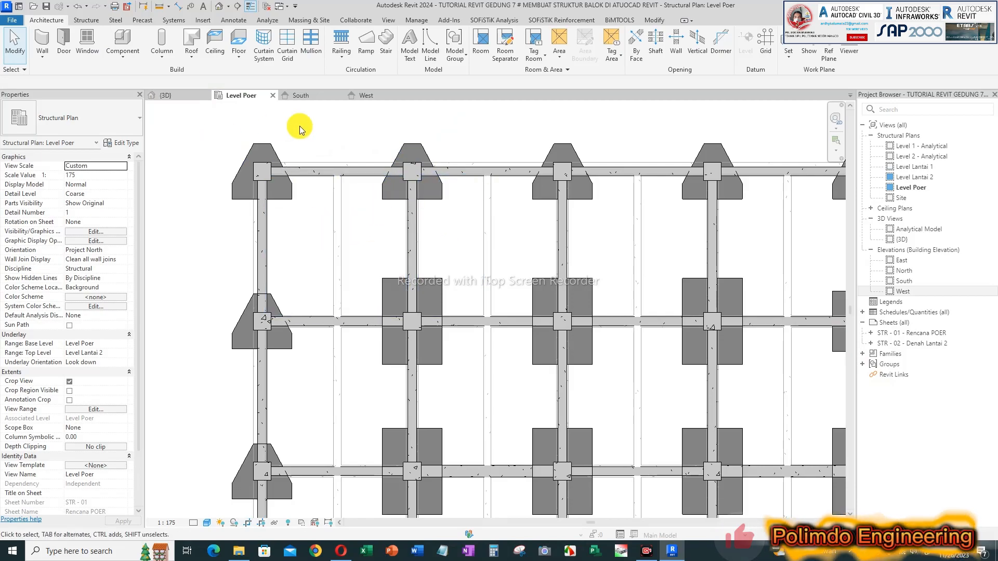
Step: Close the South and West elevation views, keeping the Level Poer plan in view
click(338, 95)
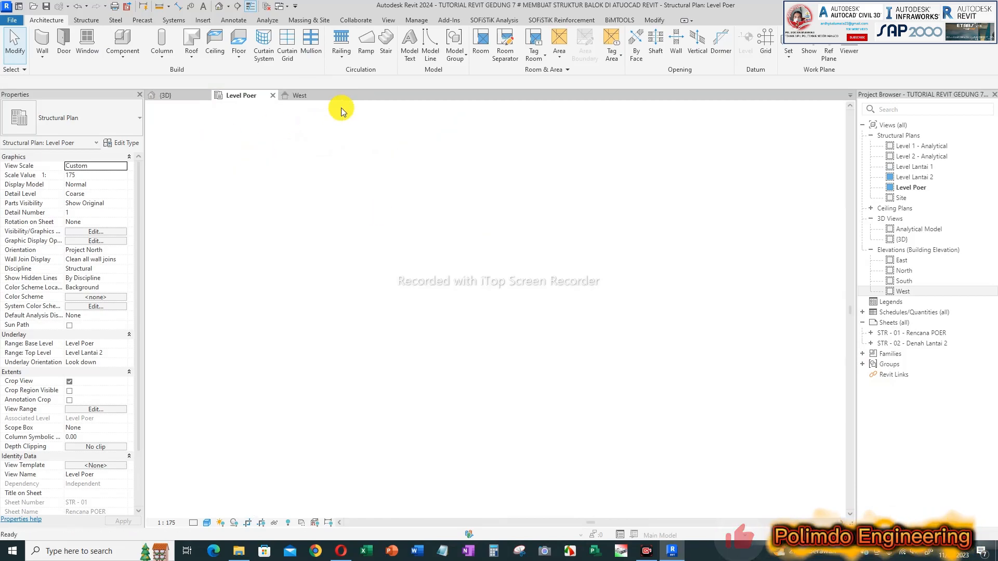
click(340, 96)
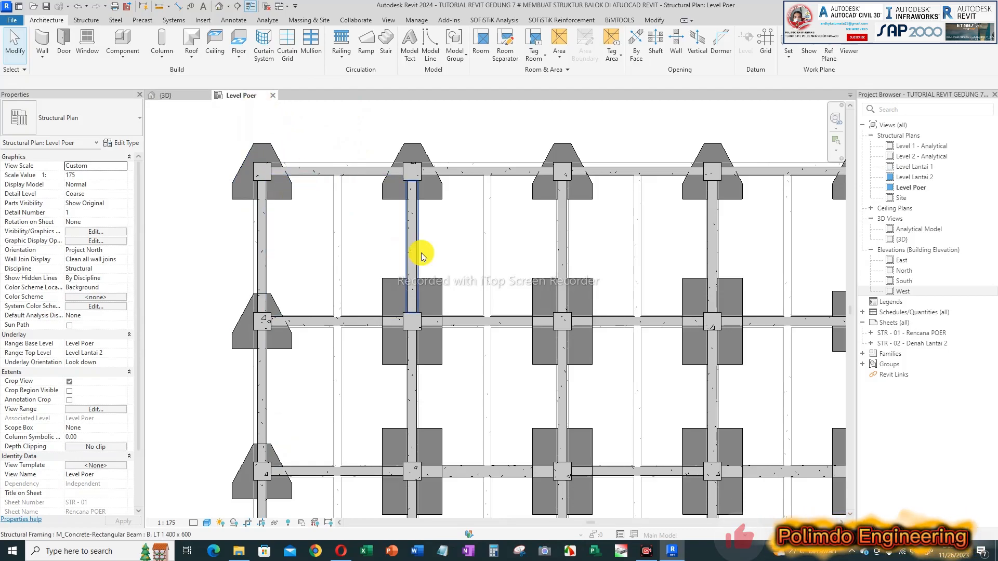
scroll(341, 200, down, 4)
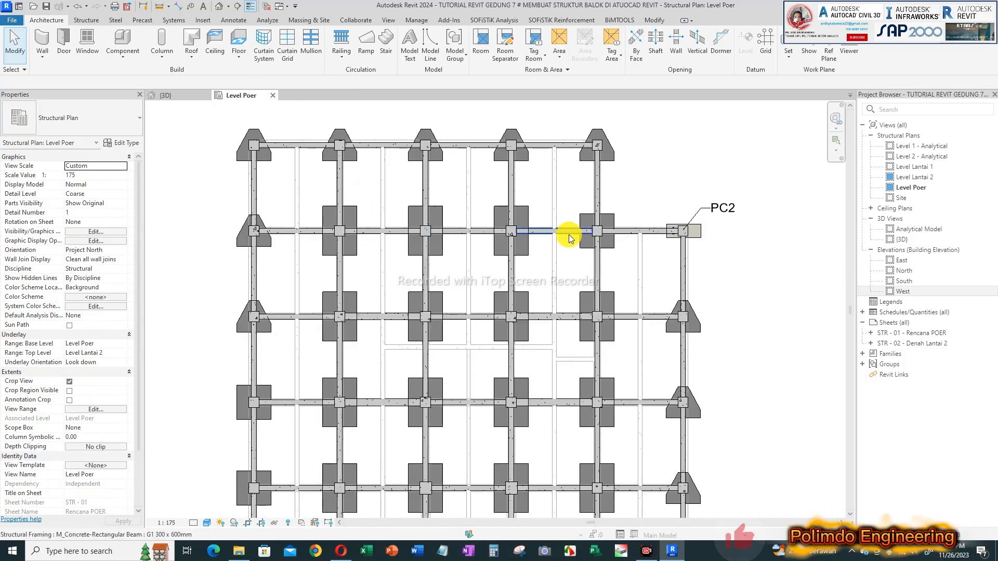
middle_drag(454, 192, 463, 197)
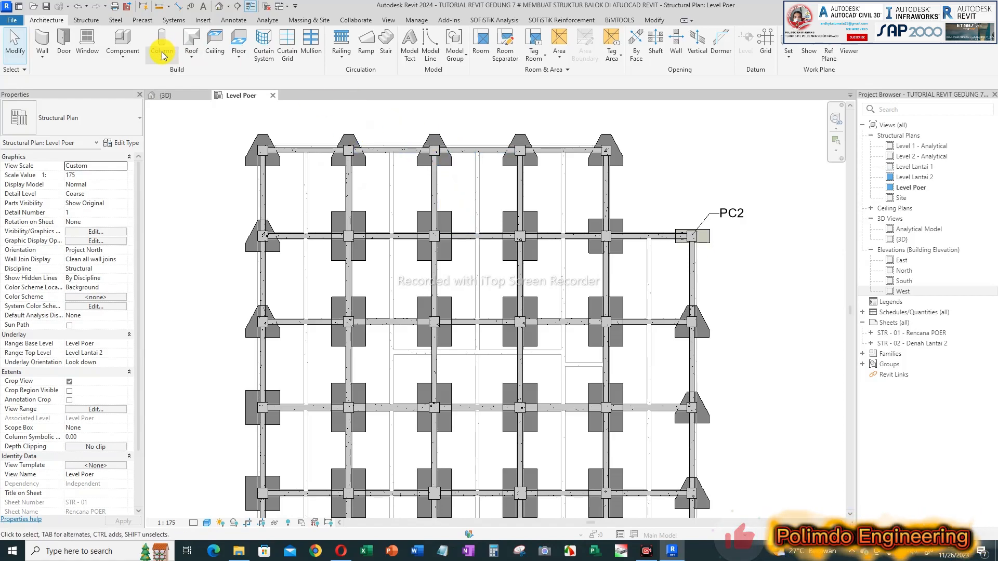
Step: Open the Visibility/Graphic Overrides of the Level Poer plan and expand the Walls model category
key(v)
key(g)
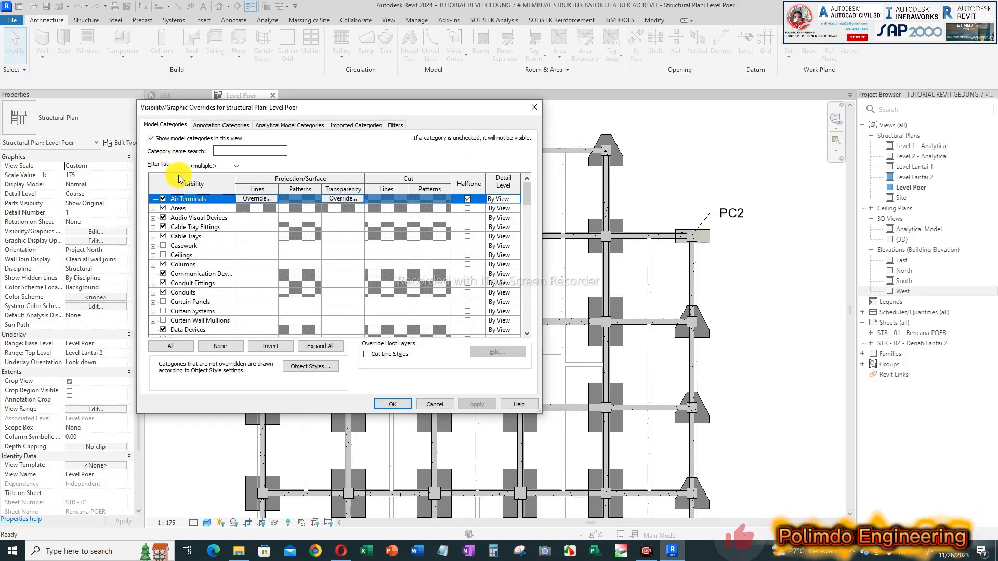
click(177, 128)
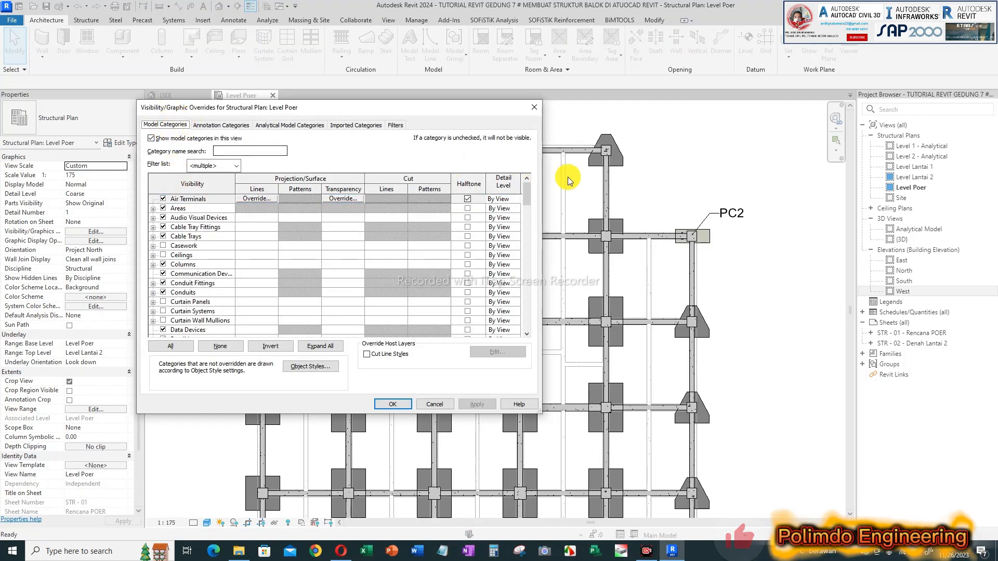
scroll(526, 202, down, 1)
drag(526, 201, 518, 289)
scroll(518, 289, down, 6)
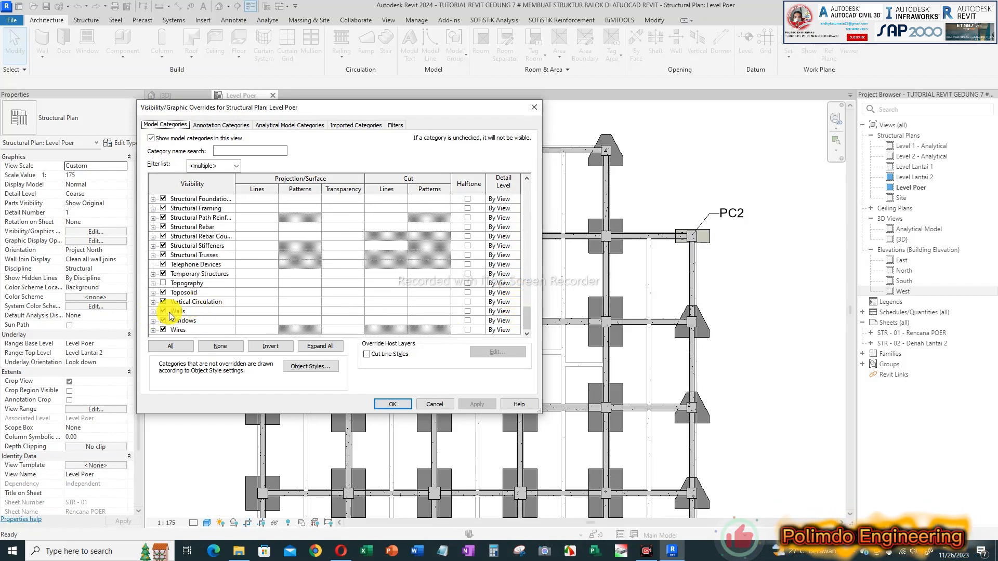
click(184, 312)
click(152, 311)
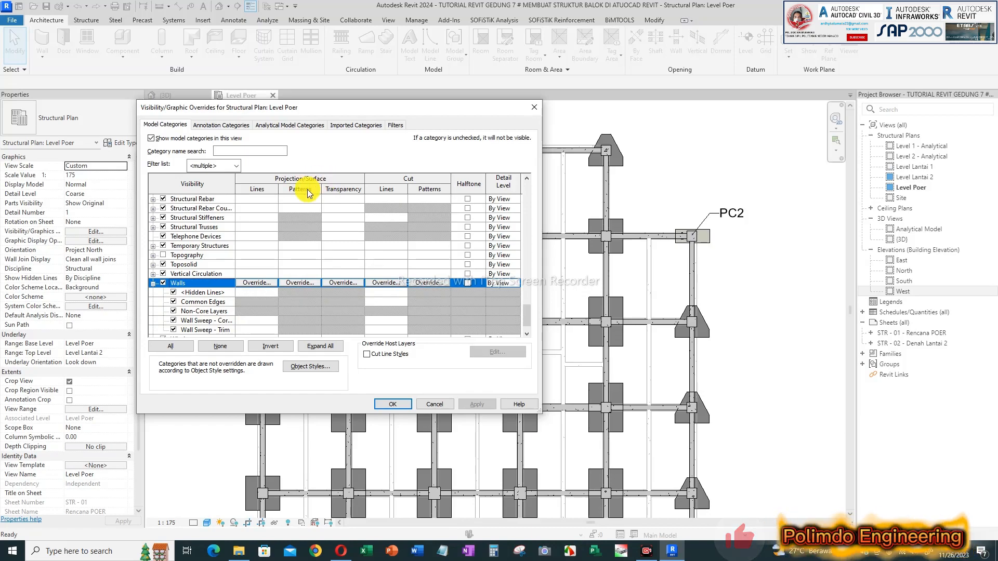
Step: Override the Walls projection/surface foreground pattern with Brick in blue and apply the visibility settings
drag(361, 107, 385, 105)
click(326, 281)
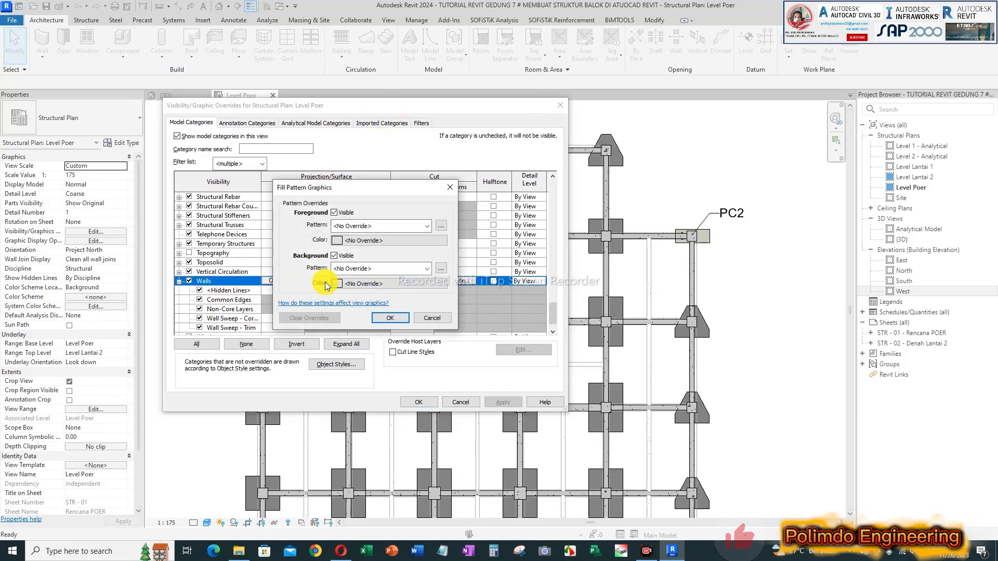
click(379, 226)
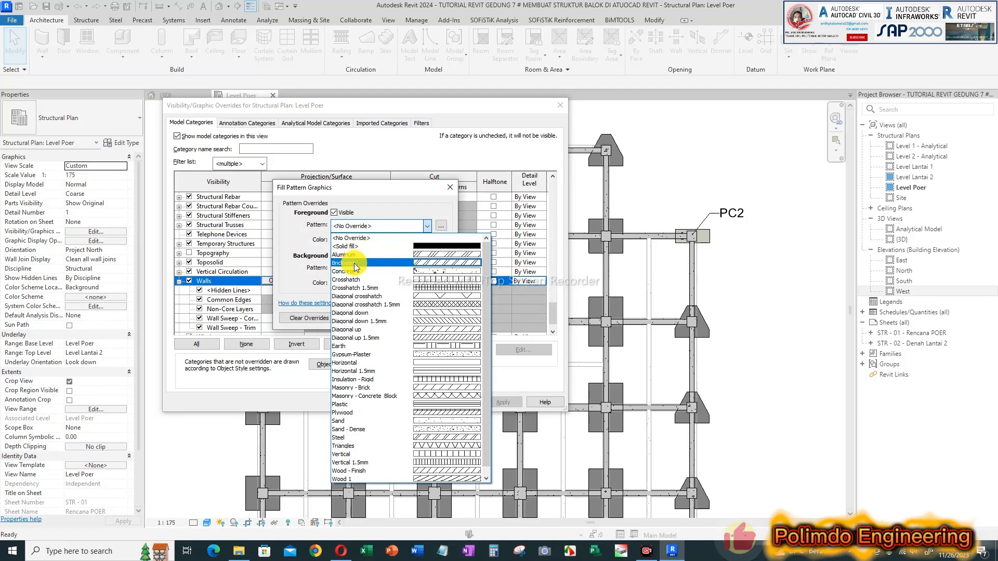
click(431, 263)
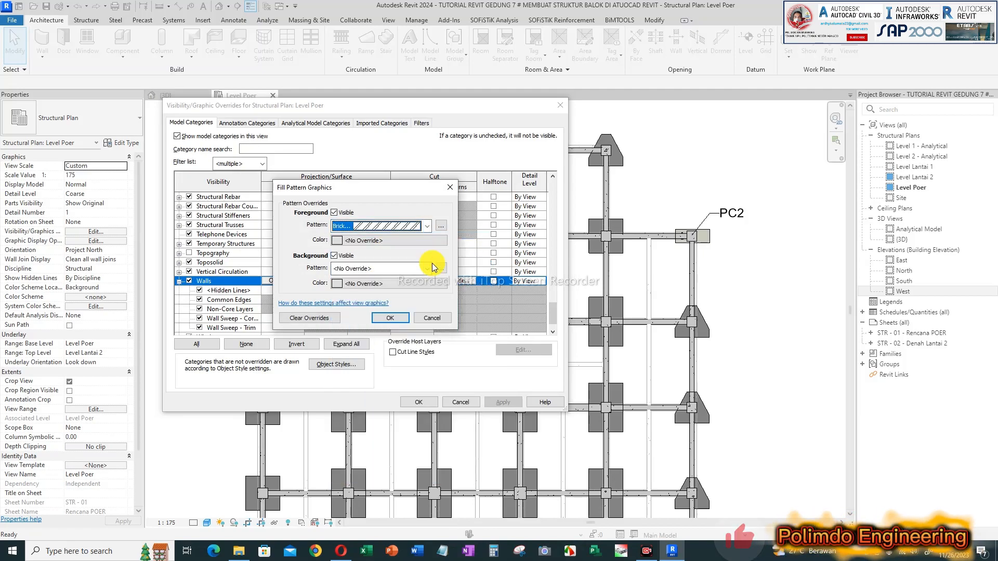
click(353, 242)
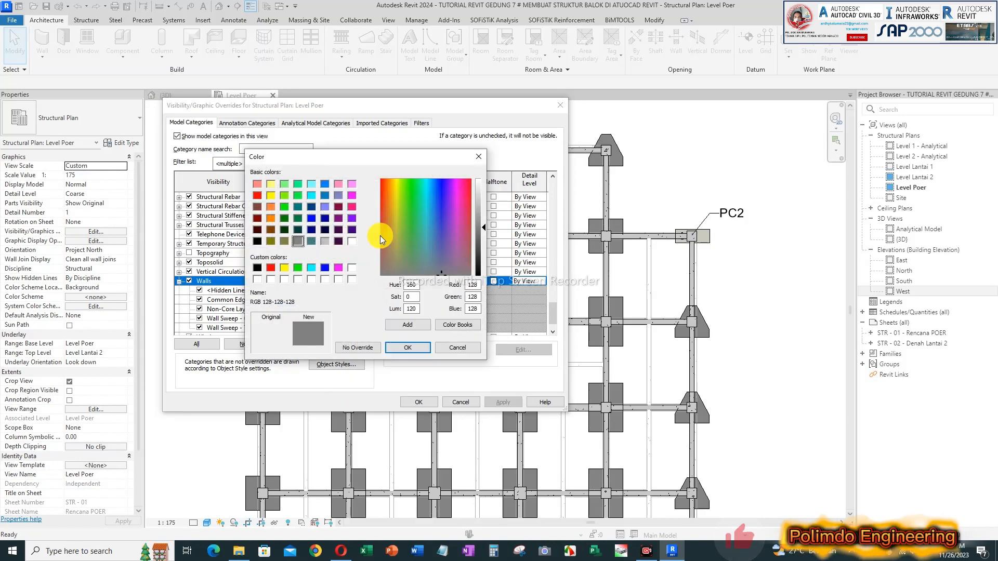
click(324, 268)
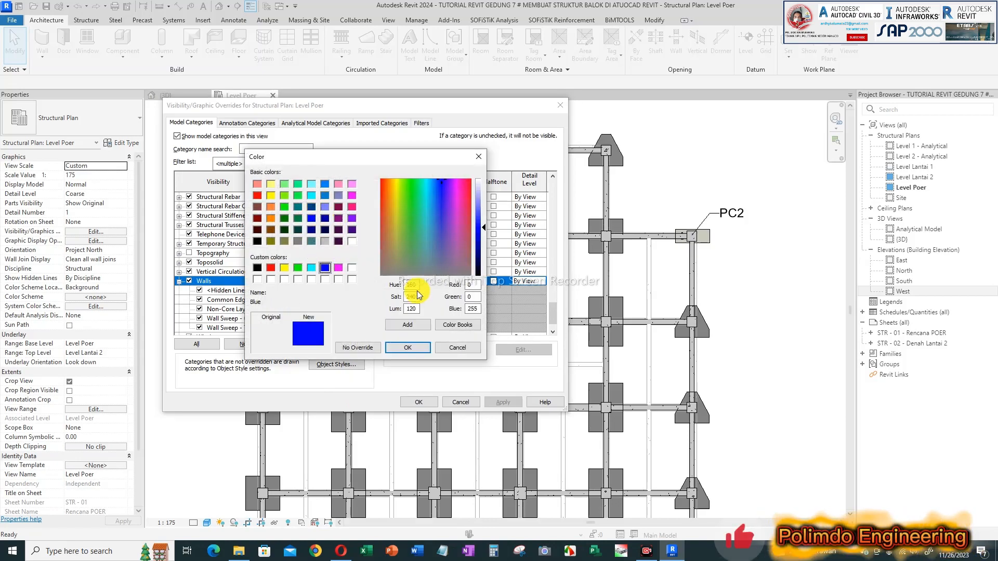
click(419, 348)
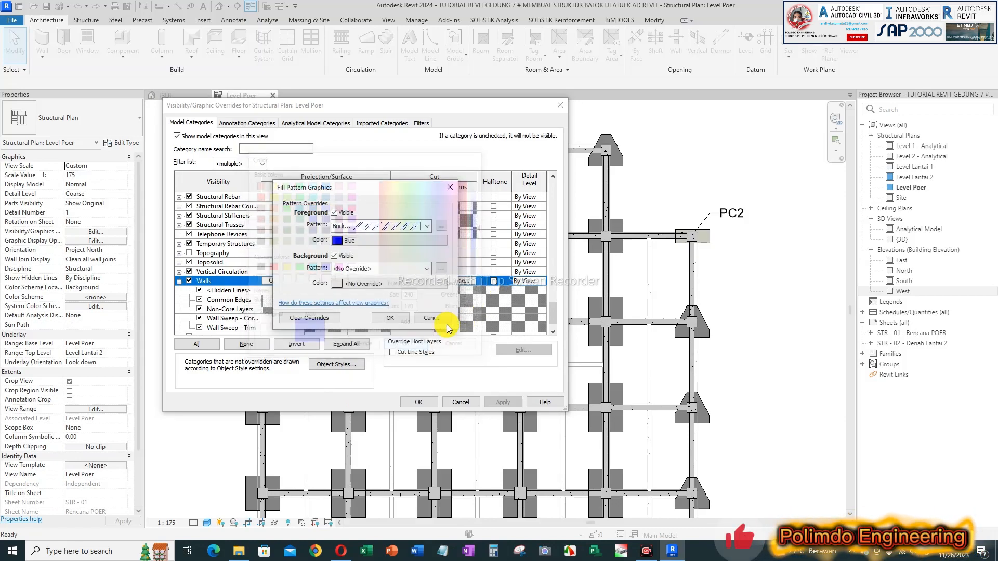
click(390, 318)
click(419, 403)
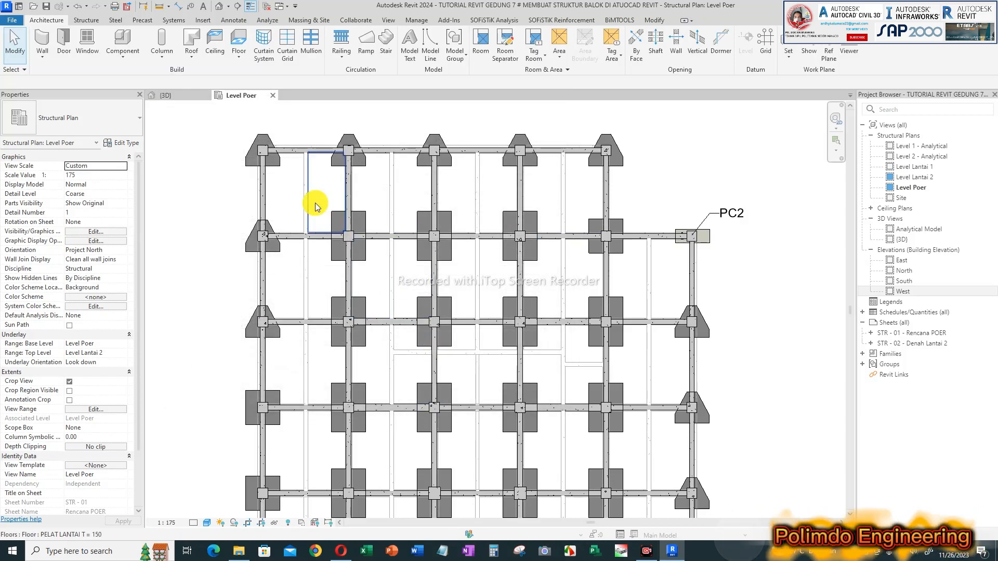
Step: Reveal the hidden elements of the Level Poer plan, inspect the whole layout and leave the reveal mode
scroll(353, 319, down, 2)
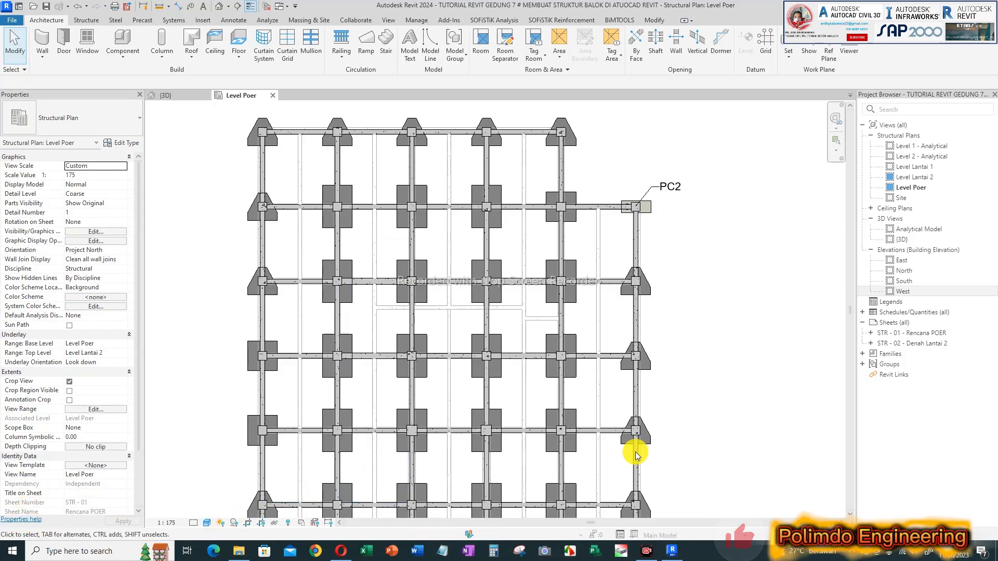
scroll(332, 314, down, 2)
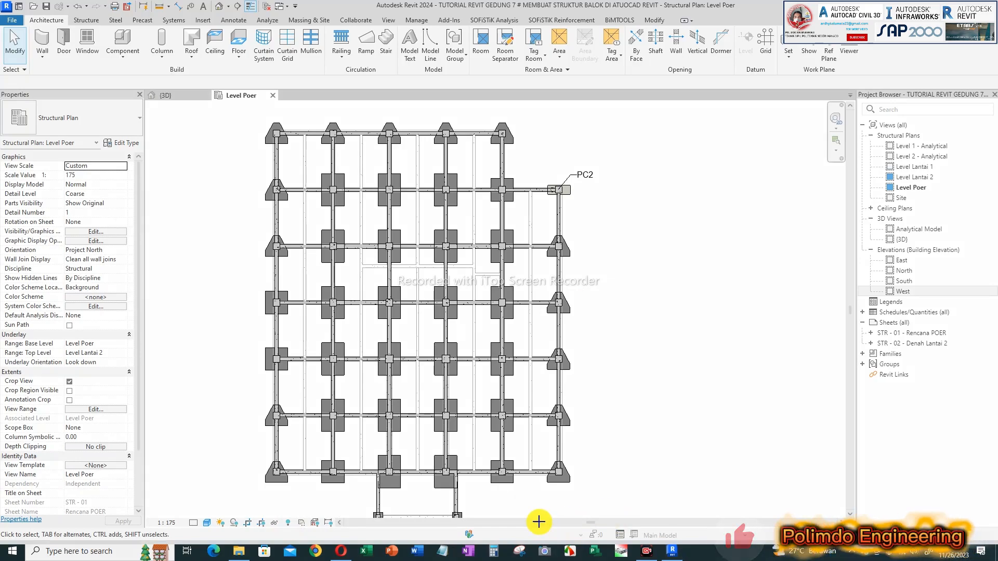
click(289, 523)
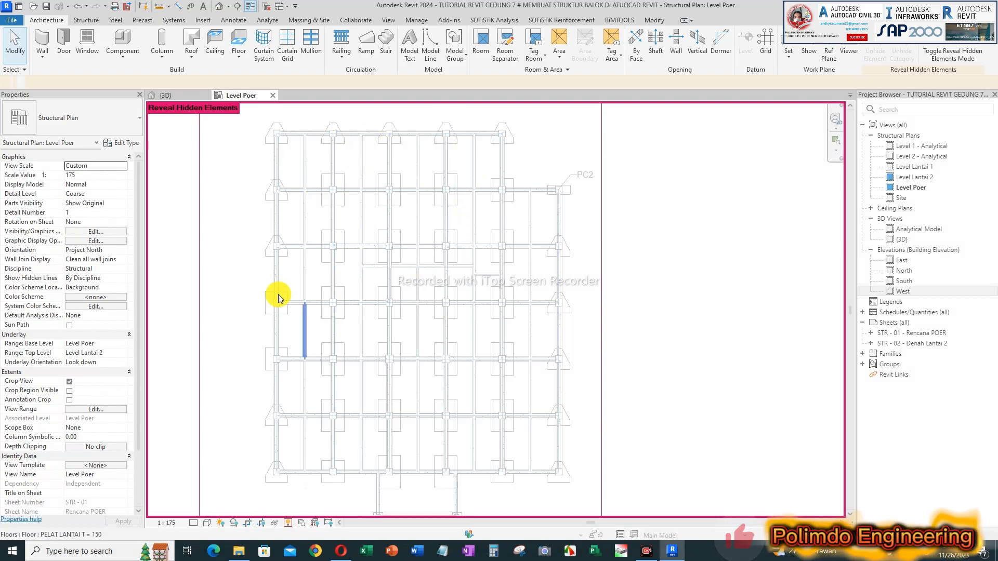
scroll(373, 223, down, 1)
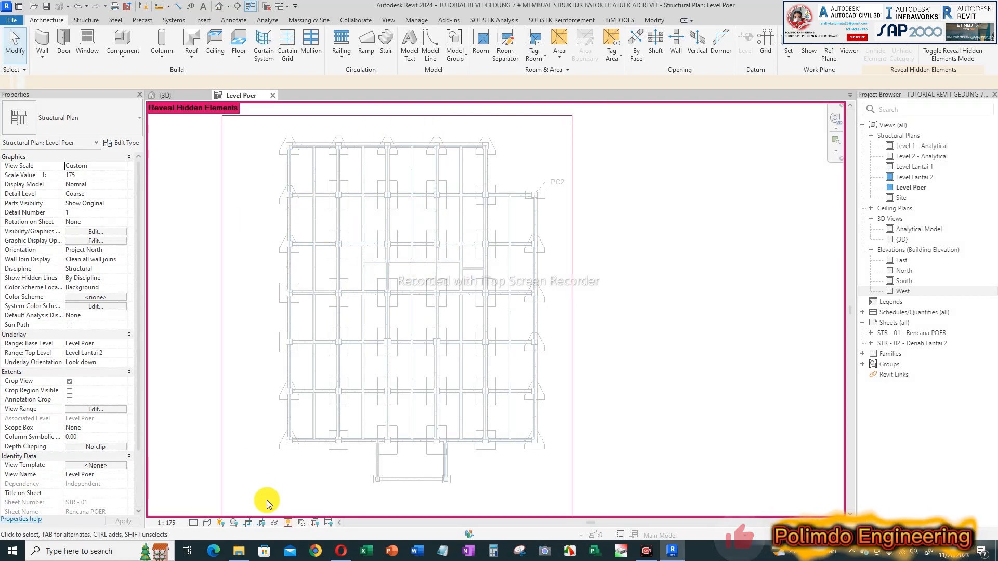
click(288, 523)
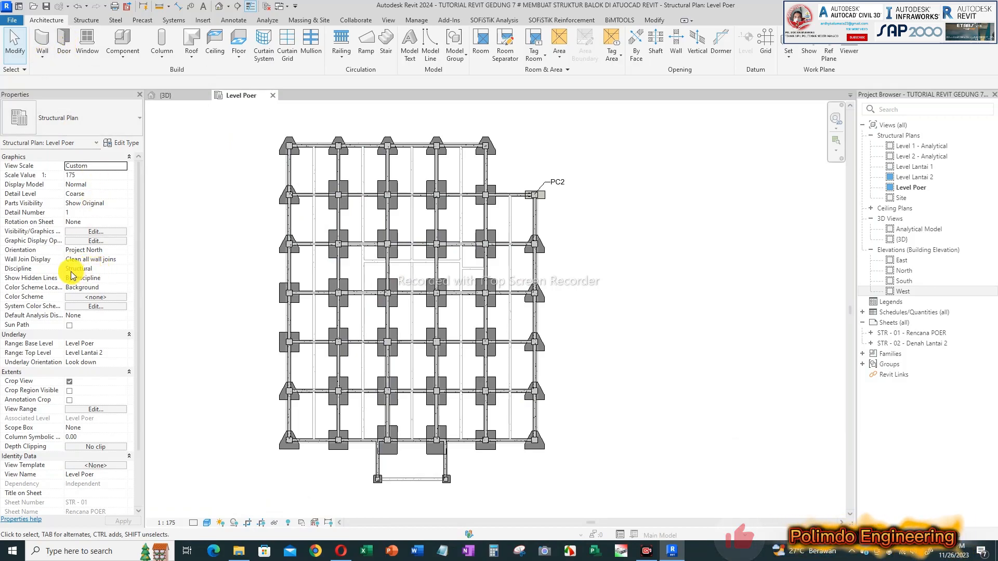
Step: Switch the Level Poer structural plan's discipline to Architectural, back to Structural for comparison, and set it to Architectural again
click(120, 269)
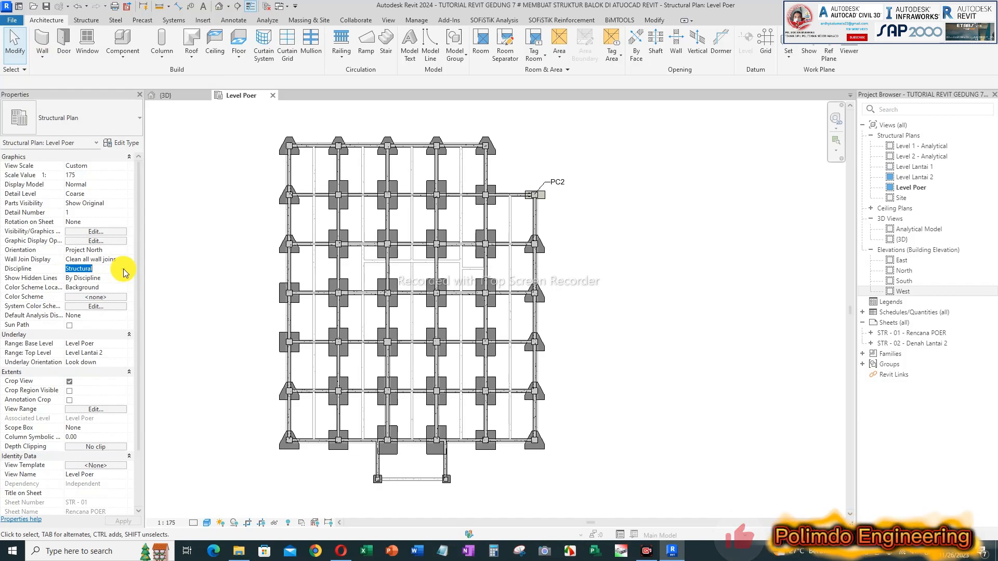
click(124, 270)
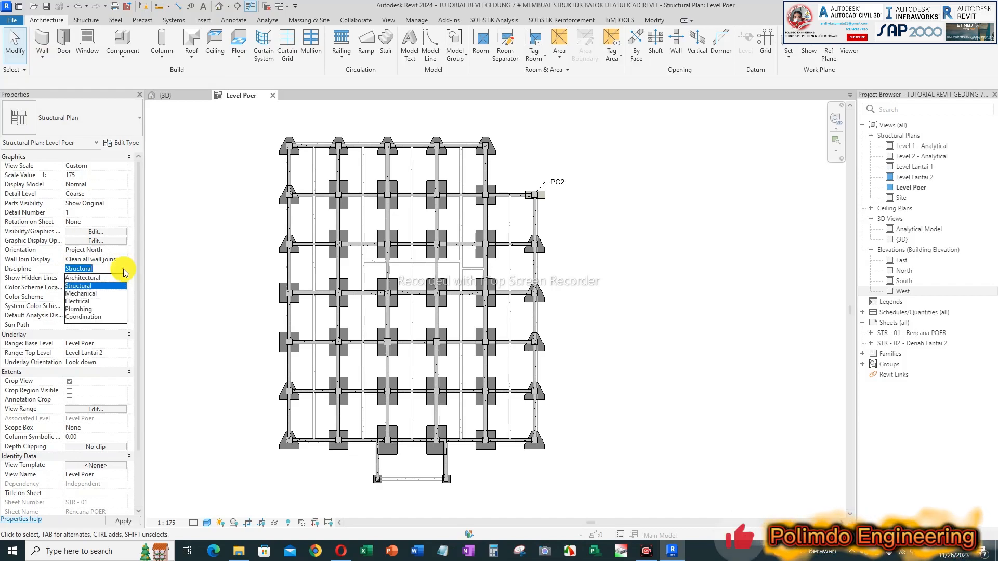
click(95, 278)
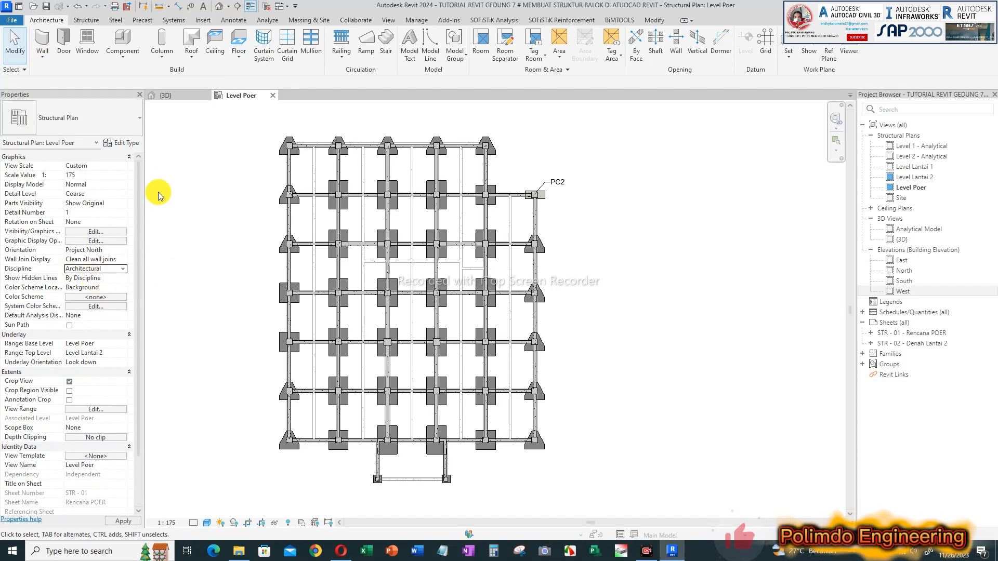
scroll(67, 226, down, 1)
scroll(99, 245, up, 1)
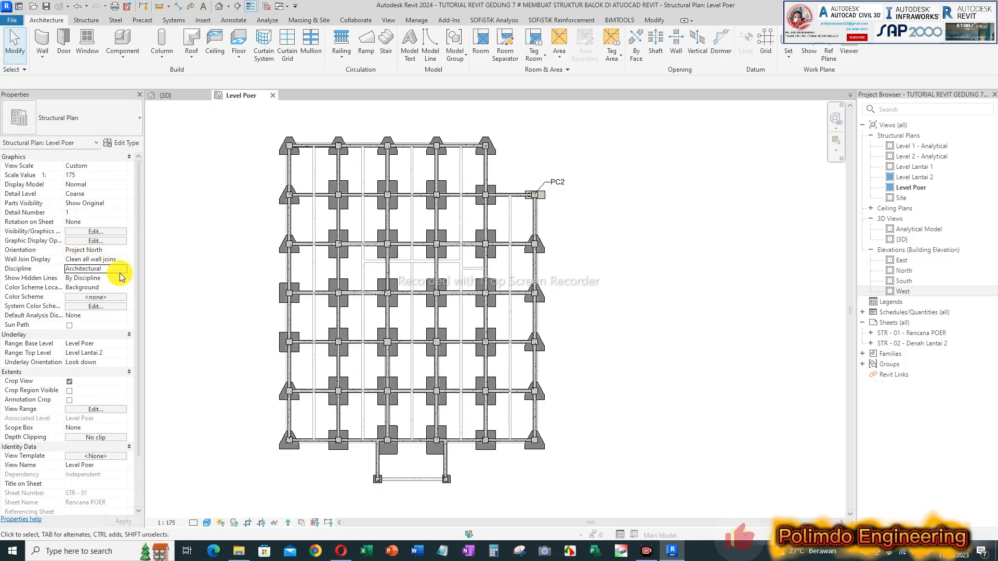
click(115, 270)
click(106, 287)
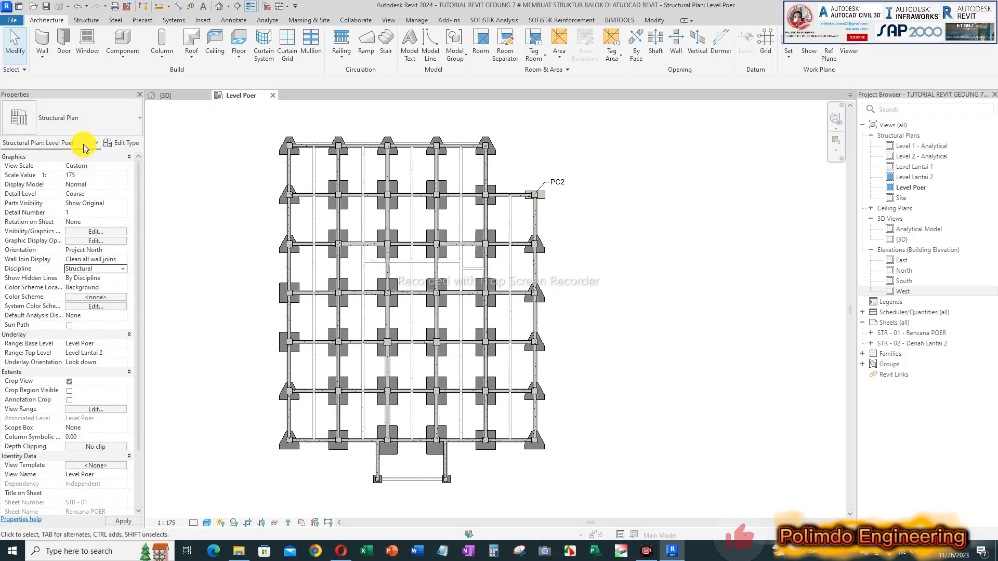
click(127, 270)
click(104, 278)
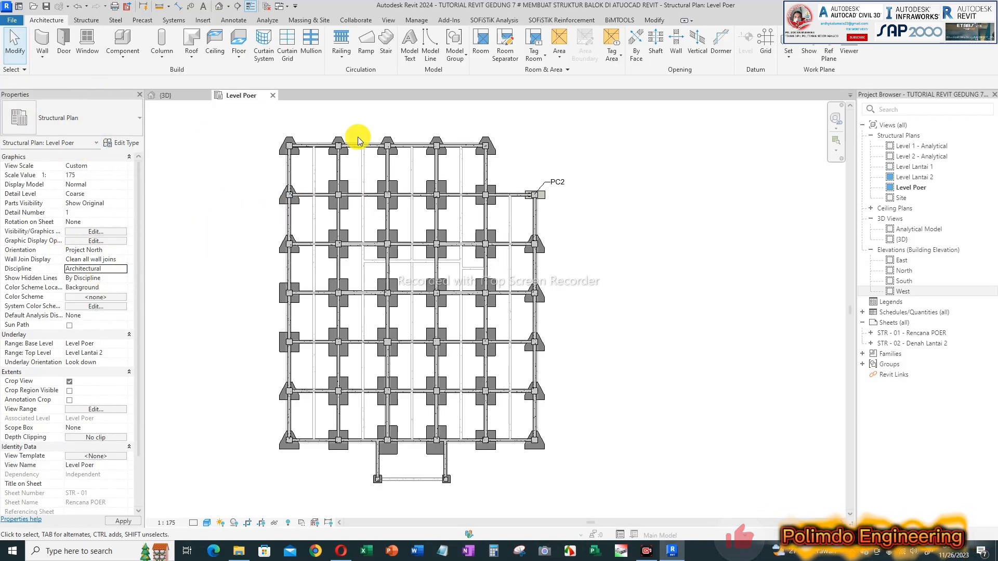
middle_drag(583, 212, 627, 223)
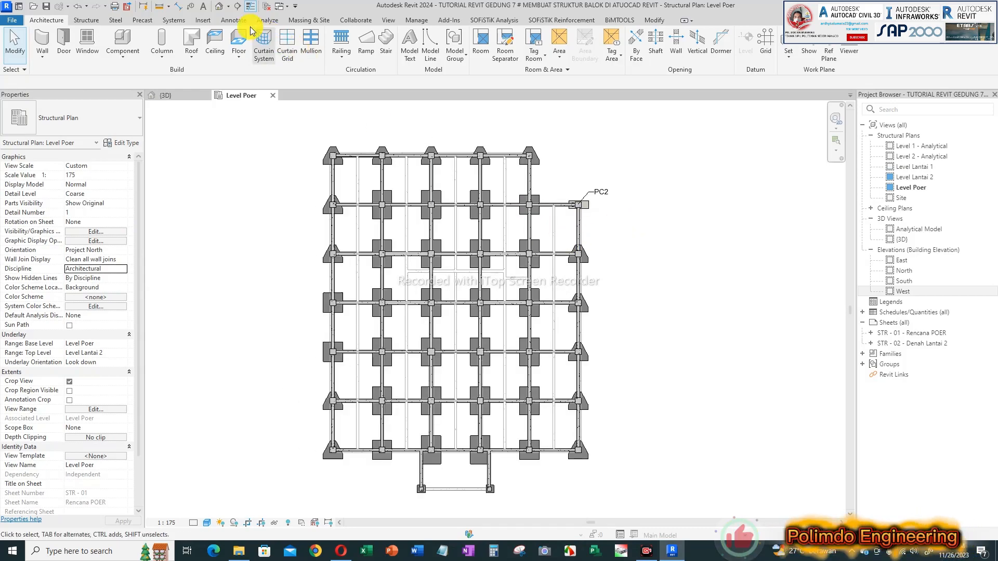
Step: Open the West elevation and add an elbow to the Level Poer level line to separate its label from Level Lantai 1
click(389, 20)
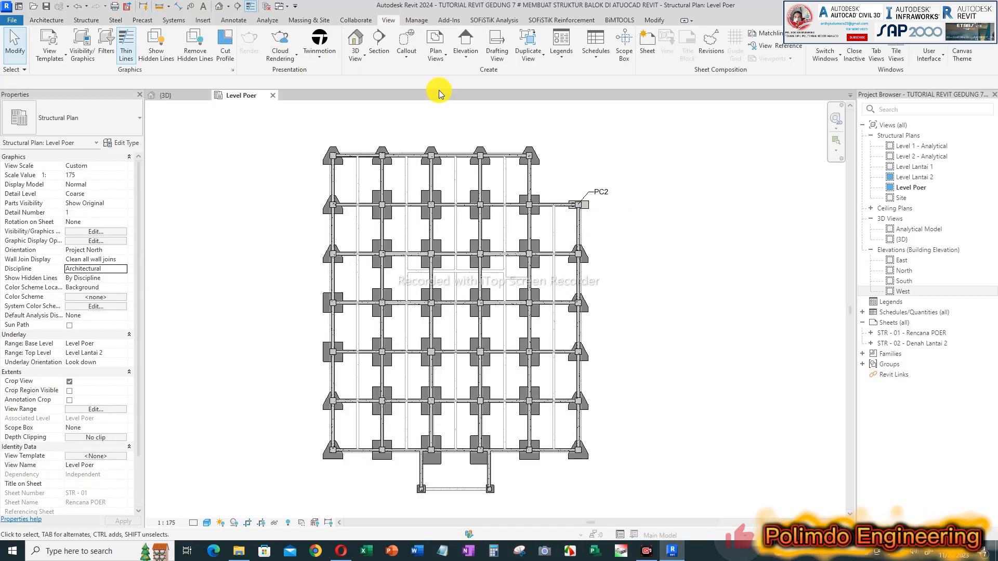
click(440, 61)
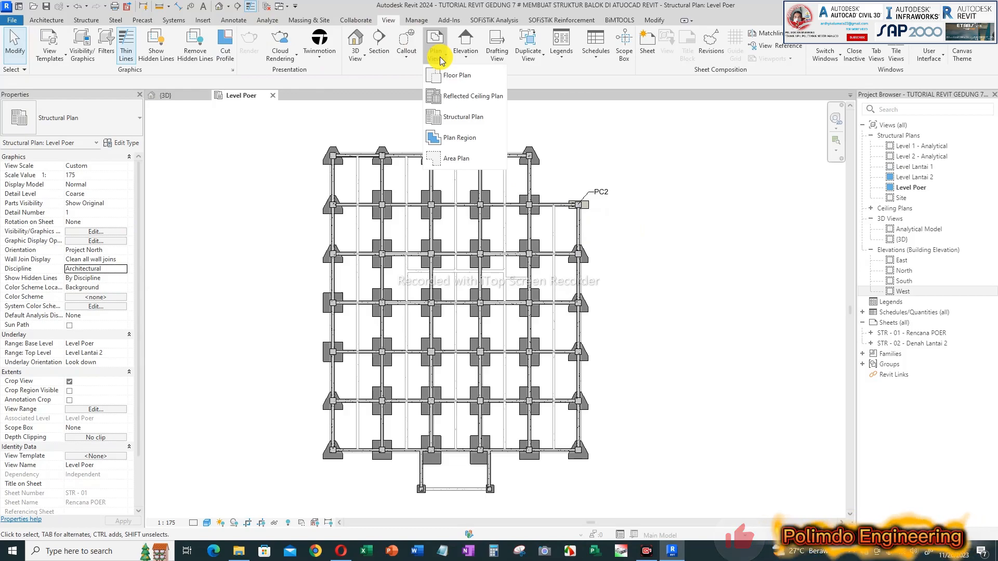
double_click(904, 291)
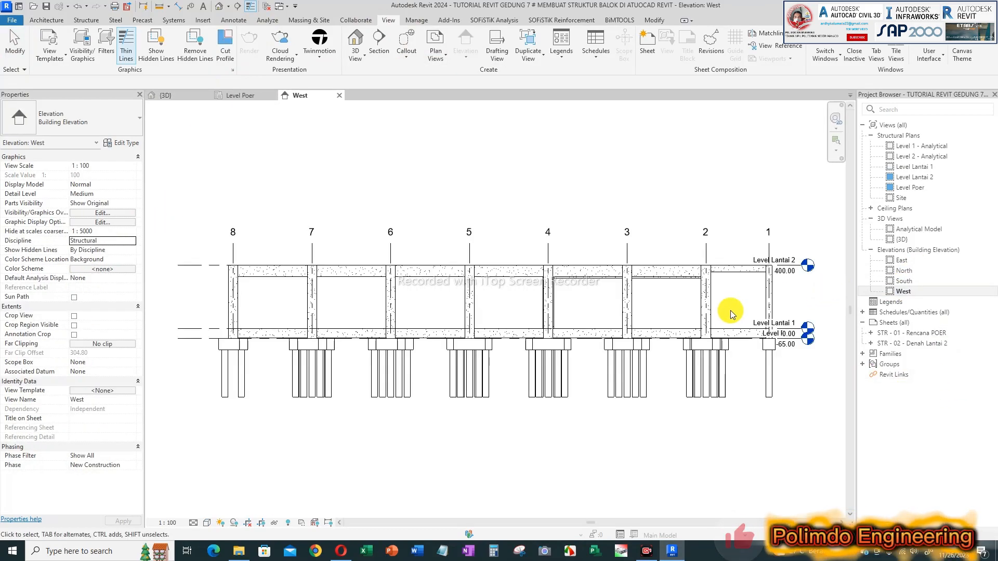
scroll(703, 314, up, 4)
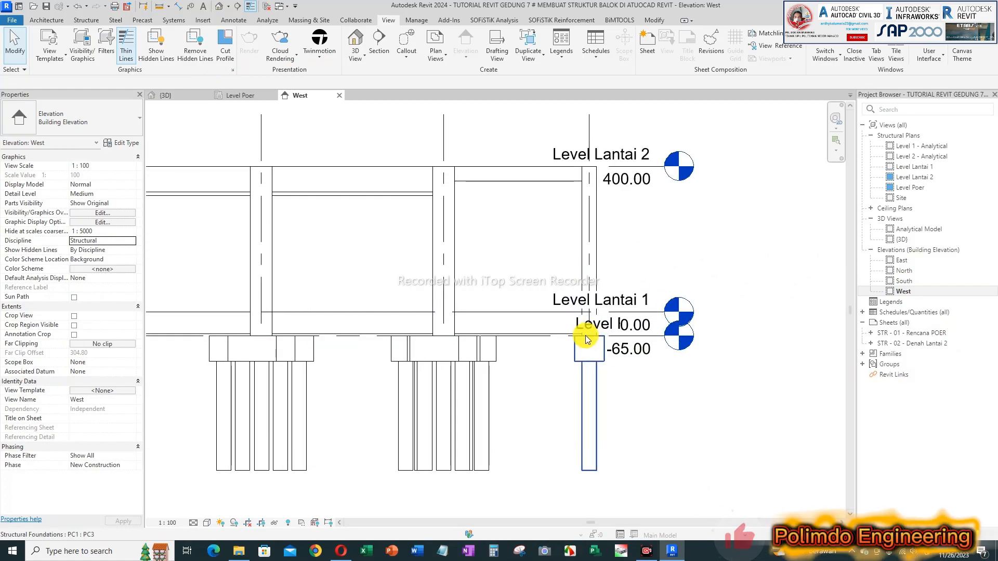
click(647, 342)
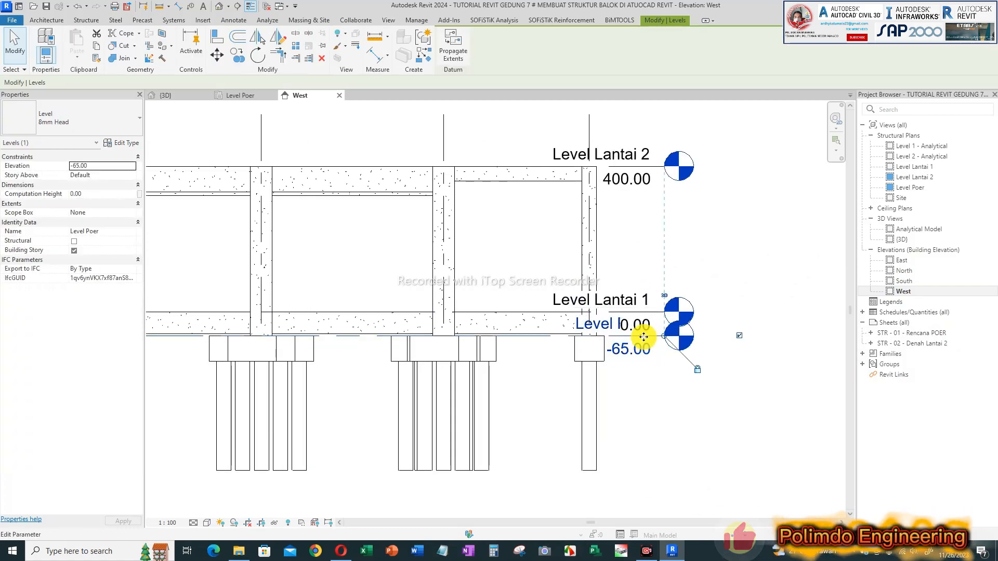
click(643, 337)
click(663, 408)
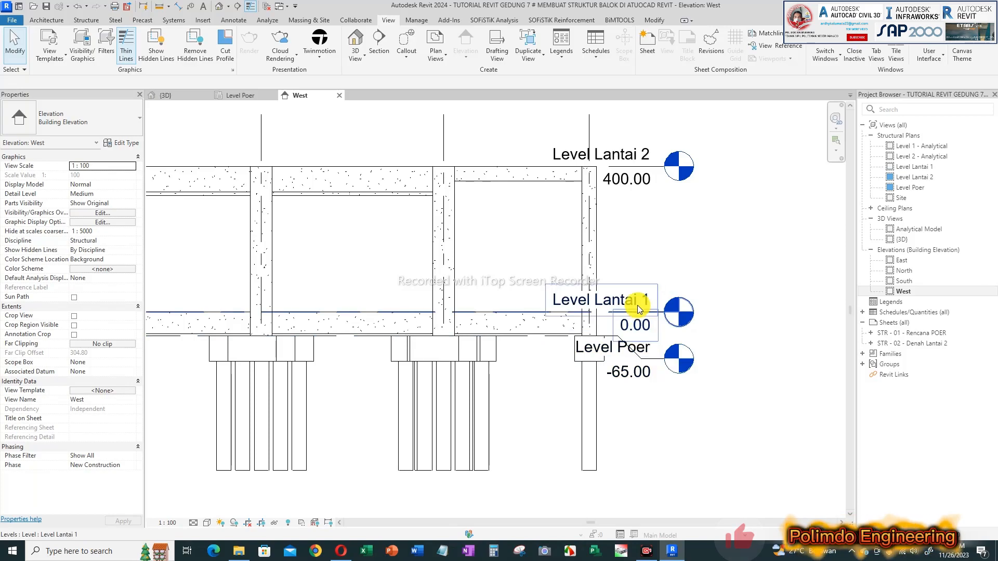
scroll(645, 206, down, 2)
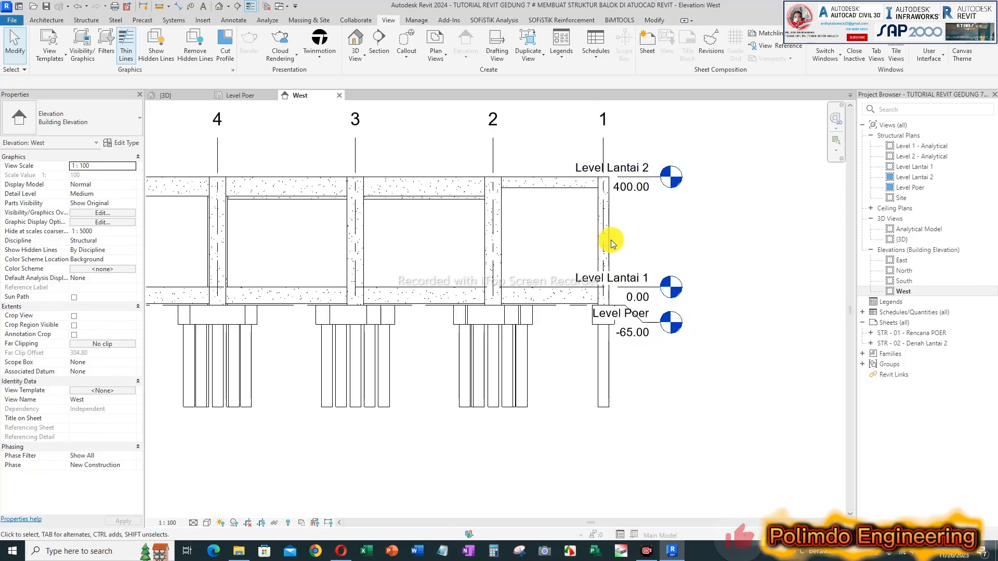
Step: Create new floor plan views for Level Lantai 1, Level Lantai 2 and Level Poer
click(436, 55)
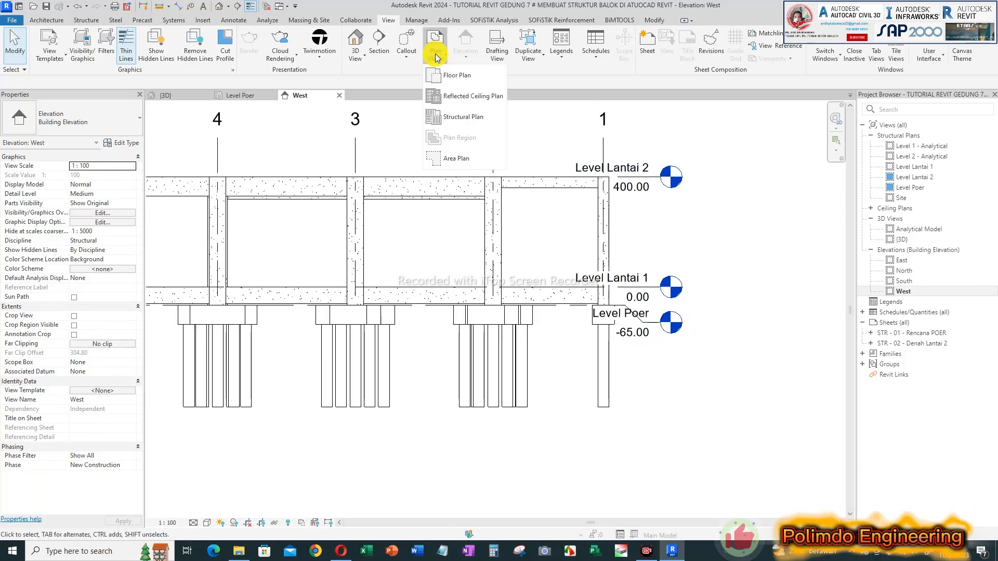
click(454, 78)
drag(479, 136, 479, 135)
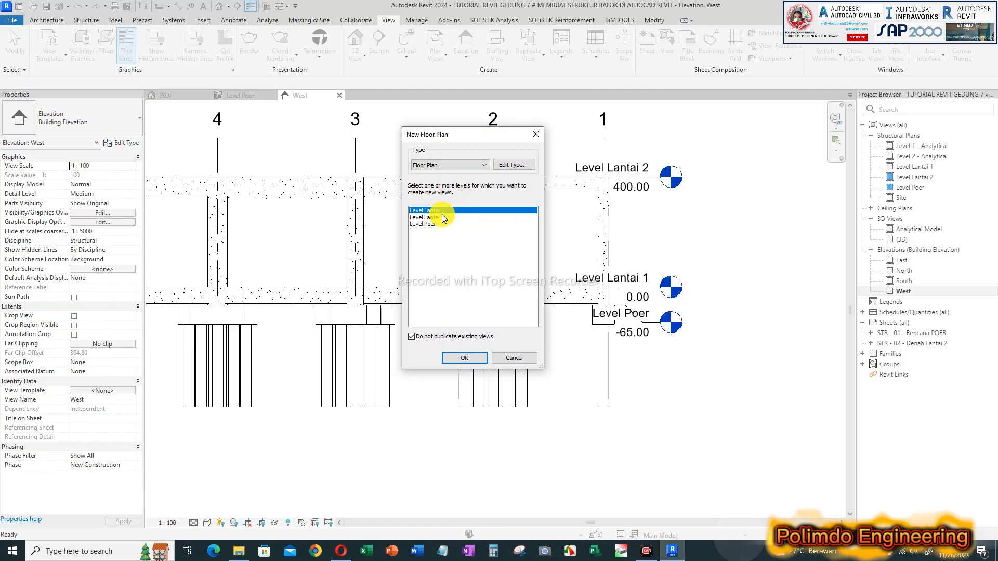
drag(441, 212, 438, 226)
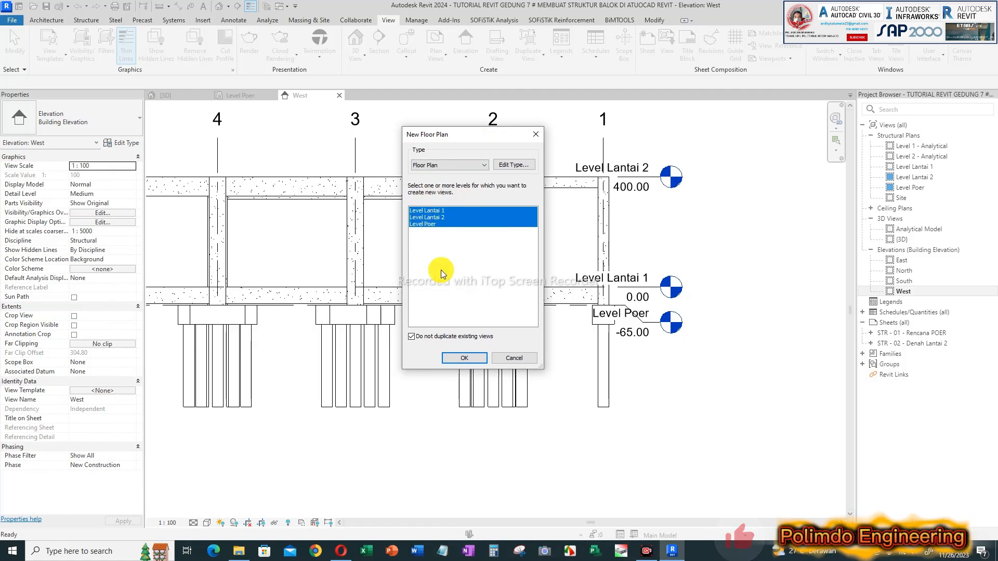
click(464, 359)
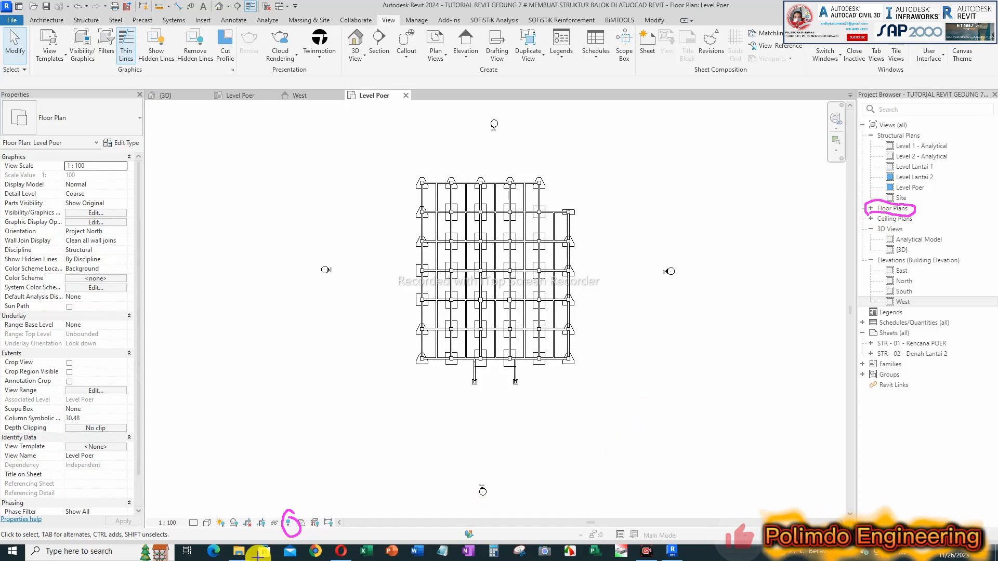
Step: Switch to File Explorer, open the Project Browser - Struktural Plans - Floor image and advance to the Properties Dicipline Struktural image
click(238, 552)
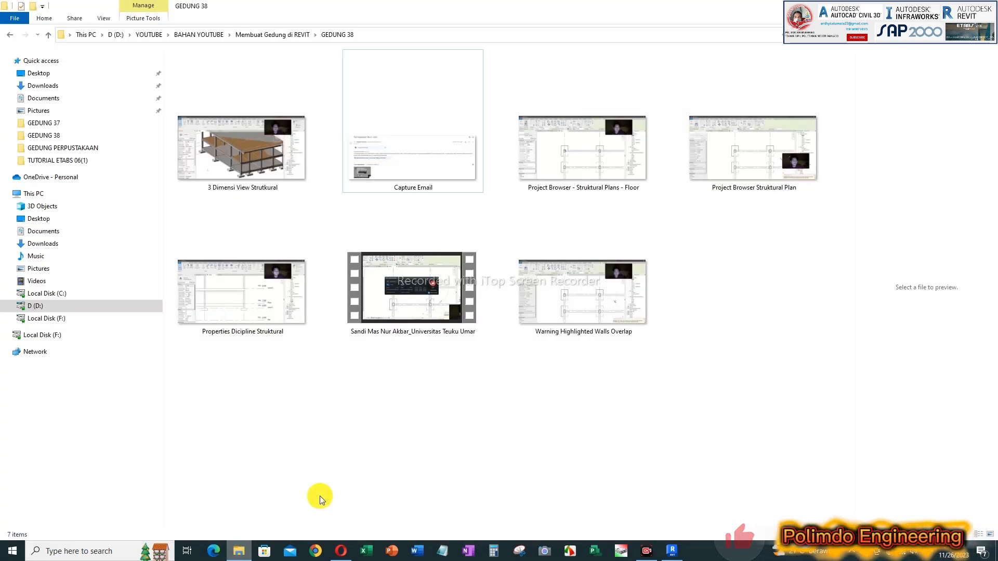
click(574, 171)
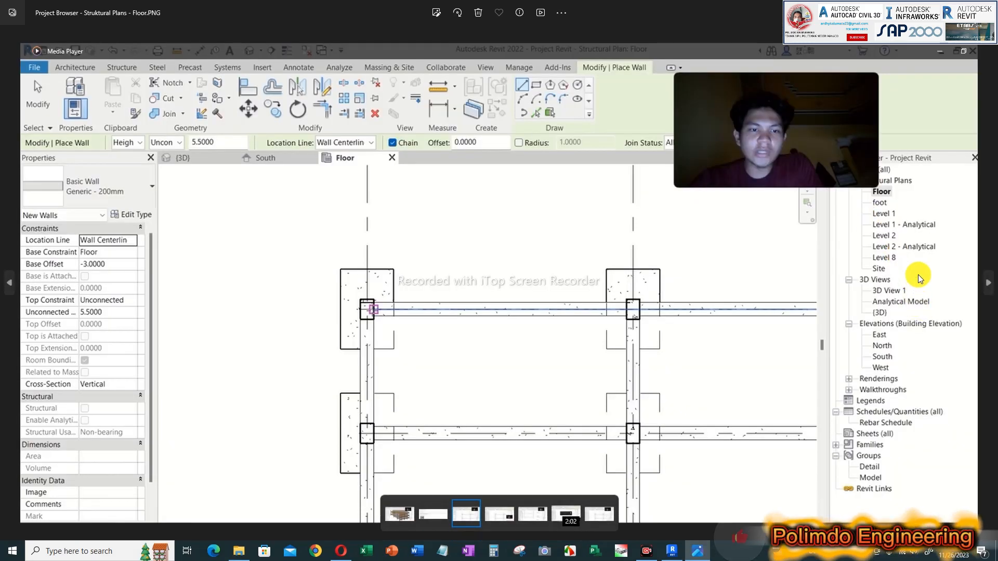
scroll(915, 279, up, 1)
scroll(863, 254, down, 1)
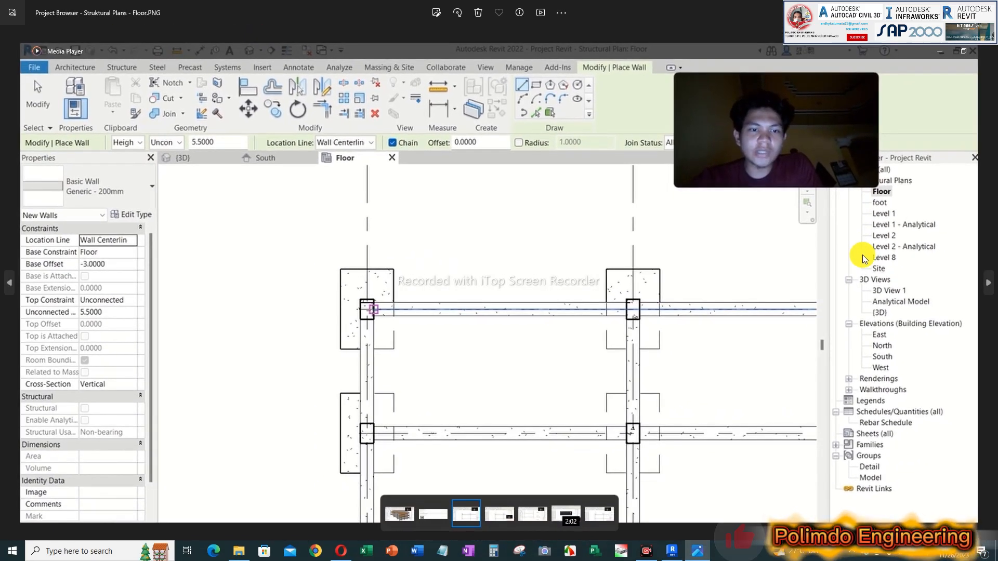
key(Right)
key(Right)
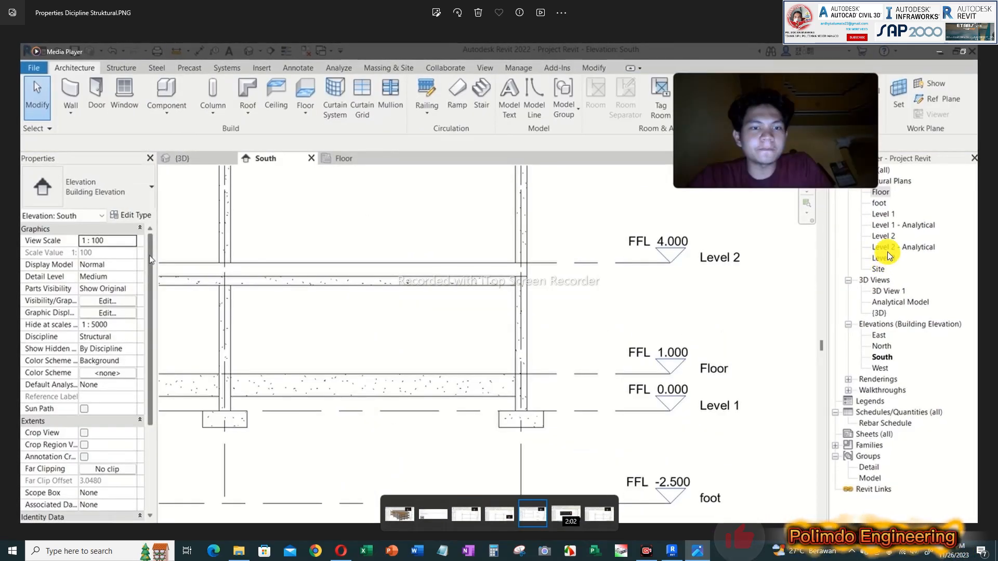
Step: Mark the Structural Plans, 3D Views and Elevations groups in the screenshot's Project Browser with tick marks
click(621, 519)
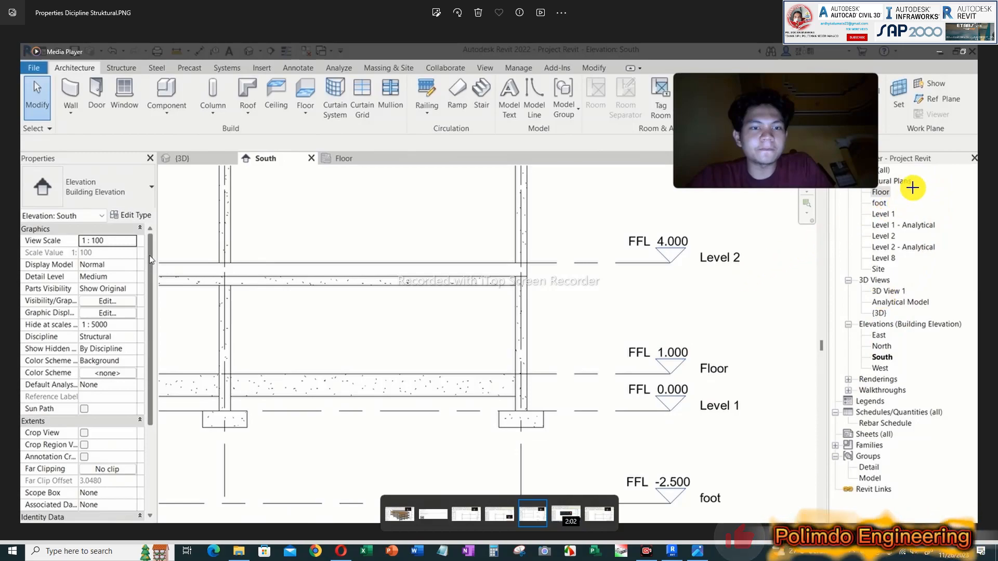
drag(936, 174, 944, 168)
drag(897, 276, 919, 267)
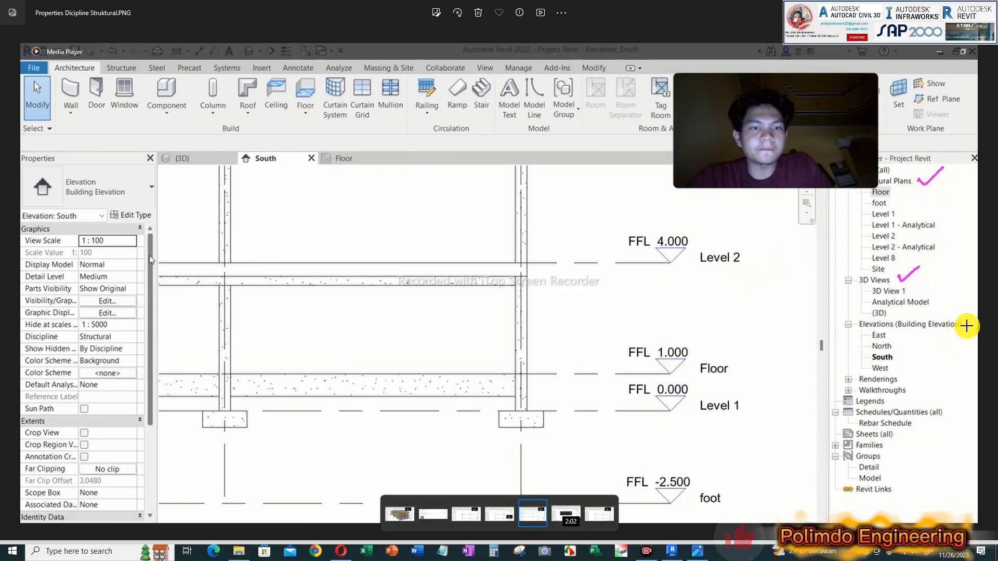
drag(962, 322, 982, 311)
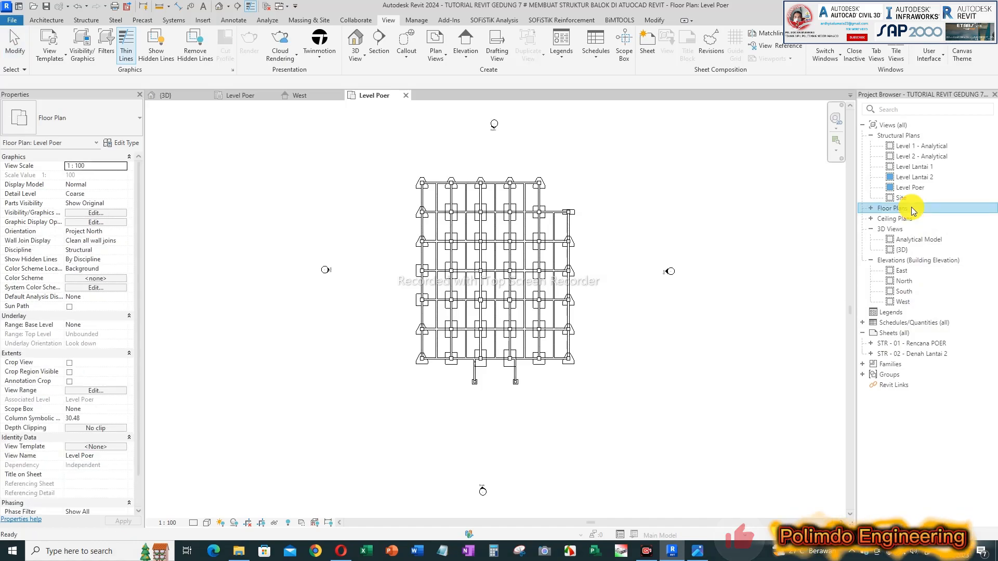
Step: Switch to Revit, expand the Floor Plans group, open the Level Poer floor plan and circle its Floor Plan view type
click(894, 210)
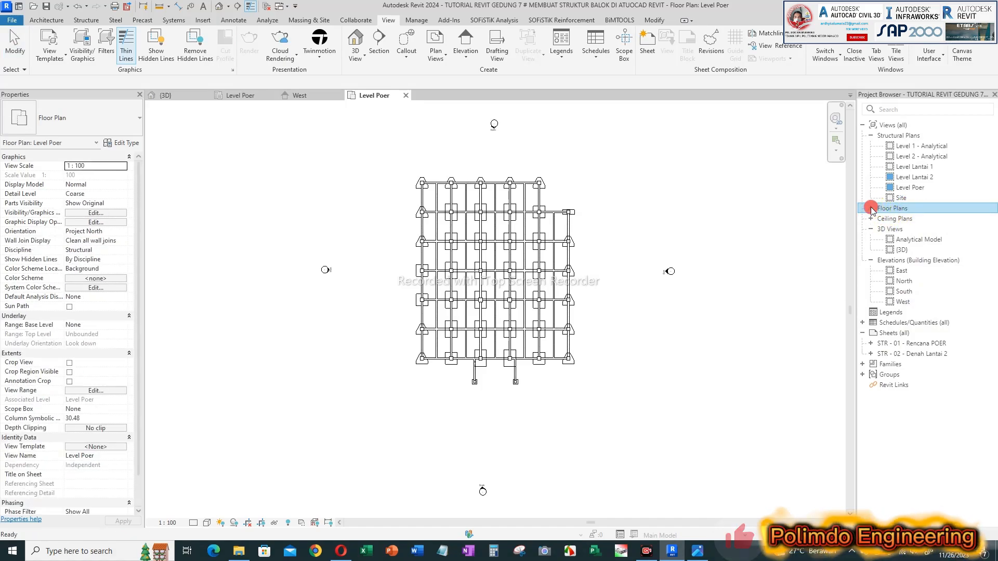
click(871, 209)
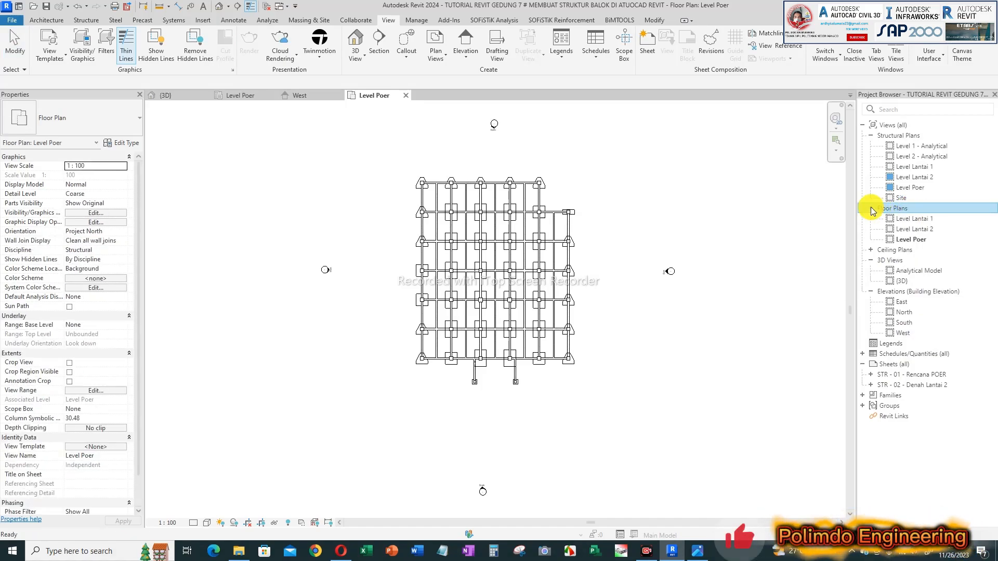
double_click(910, 241)
scroll(572, 224, up, 2)
scroll(537, 223, up, 2)
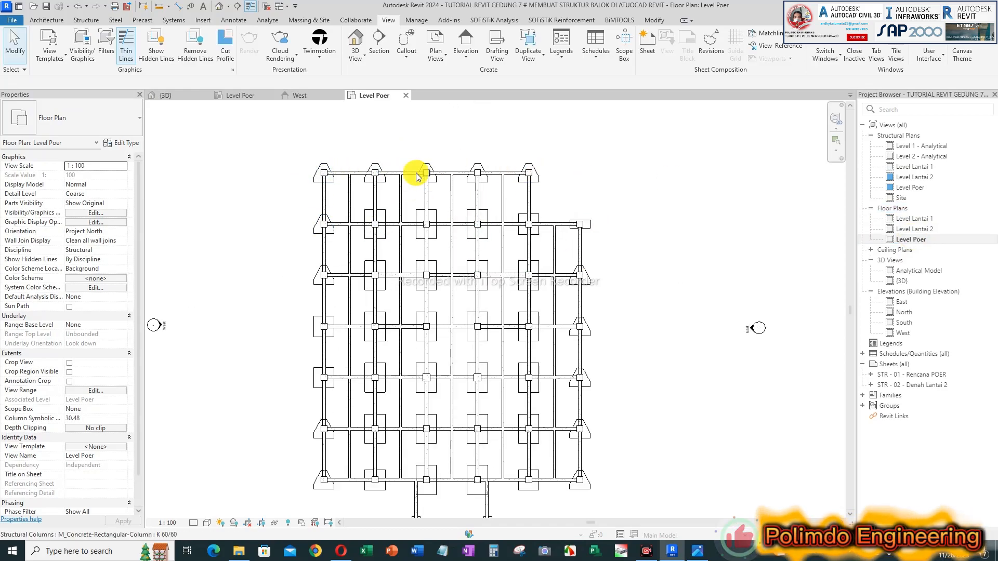
middle_drag(426, 194, 424, 182)
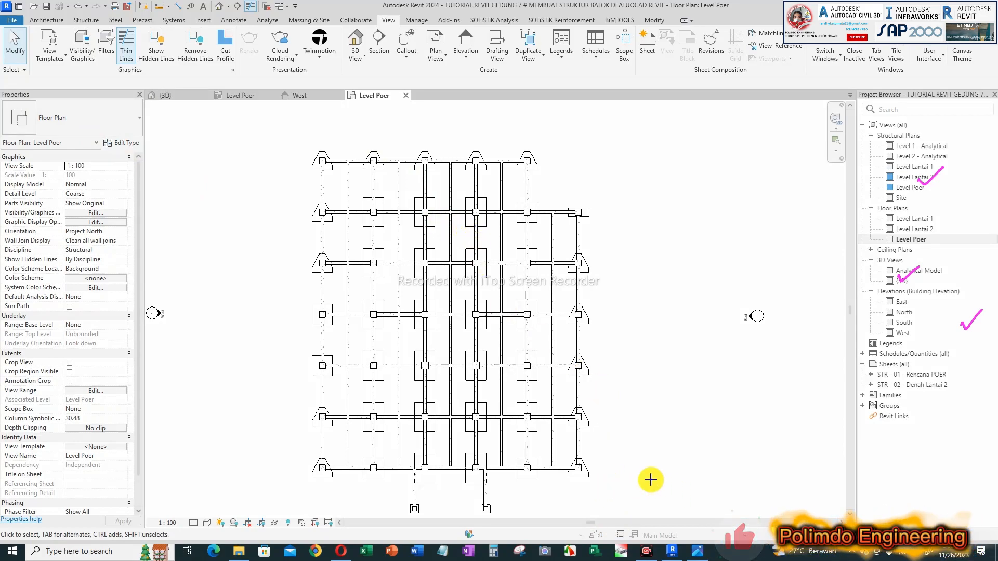
mouse_move(95, 102)
mouse_down()
mouse_move(49, 93)
mouse_move(11, 104)
mouse_move(38, 142)
mouse_move(76, 98)
mouse_up()
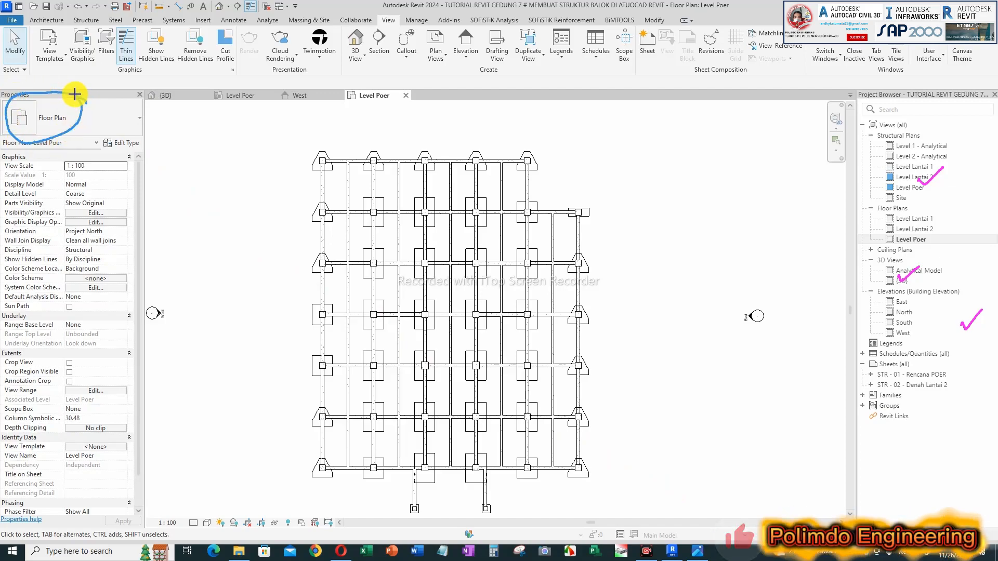
Step: Switch to File Explorer, reopen the Project Browser - Struktural Plans - Floor image and close its duplicate viewer window
click(236, 554)
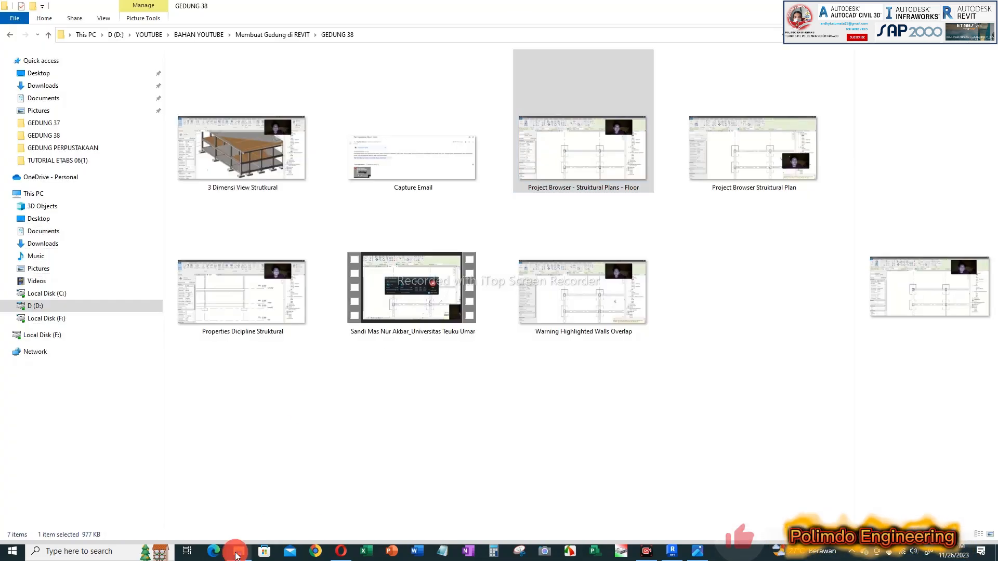
double_click(574, 145)
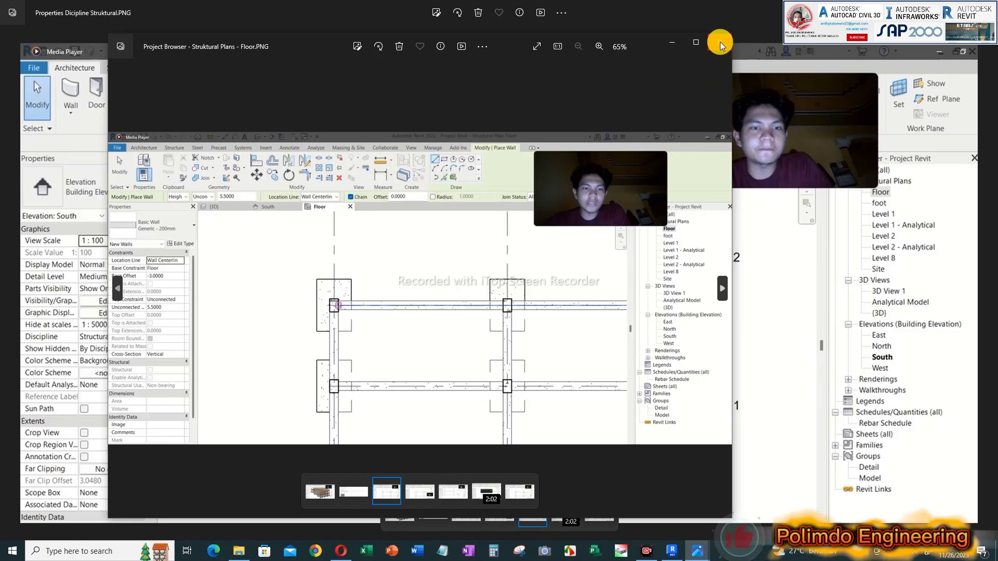
click(720, 44)
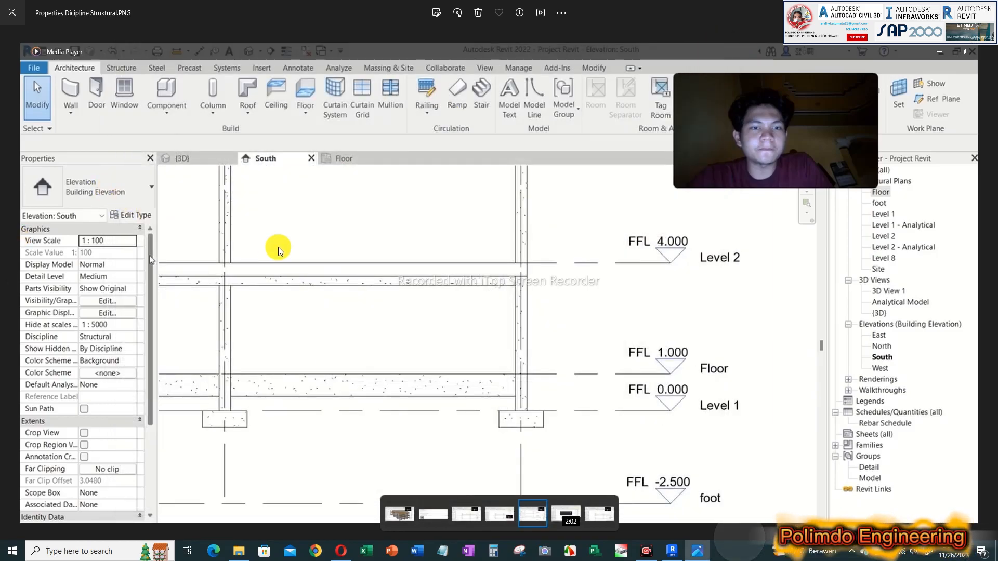
Step: Browse back through the student's screenshots past the Capture Email image and return to Properties Dicipline Struktural
key(Left)
key(Left)
key(Left)
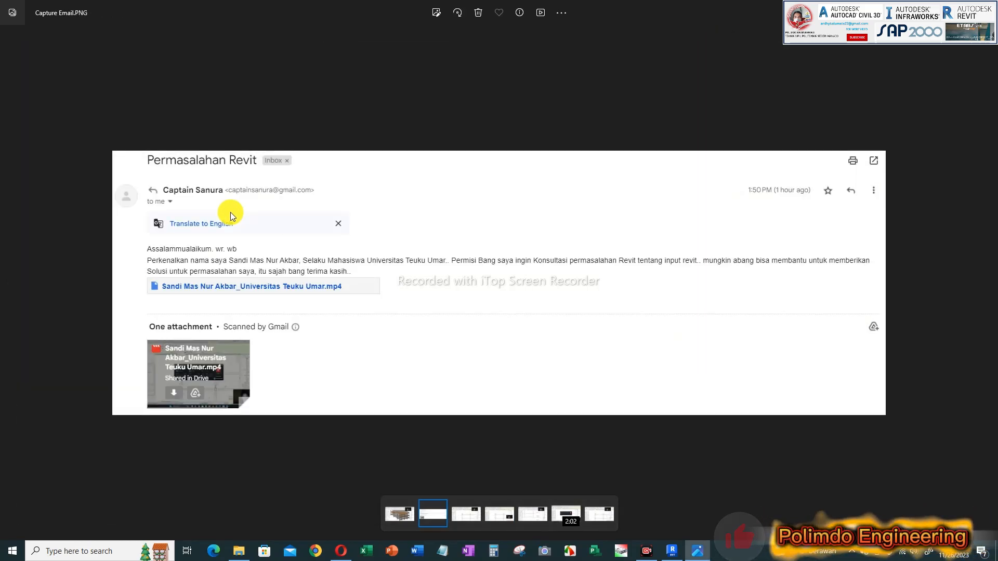
key(Left)
key(Right)
key(Right)
key(Right)
key(Right)
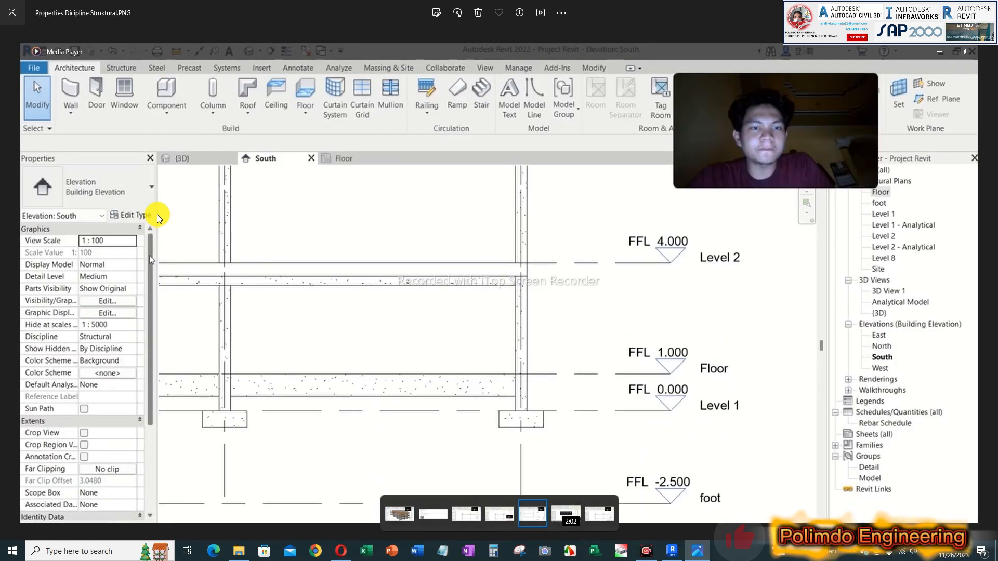
Step: Compare the student's Properties Dicipline Struktural, Warning Highlighted Walls Overlap and Project Browser - Struktural Plans - Floor screenshots
key(Right)
key(Right)
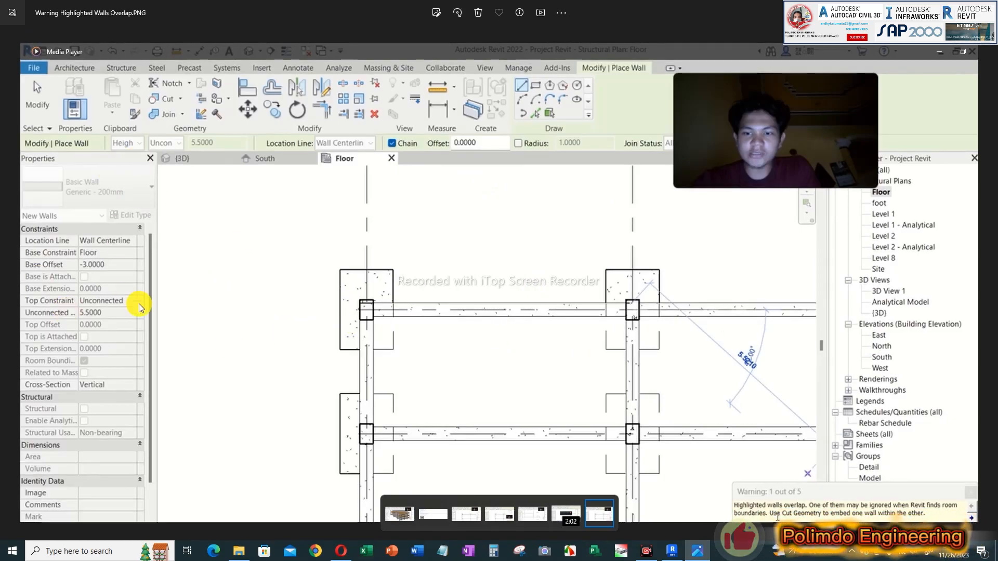
key(Left)
key(Left)
key(Left)
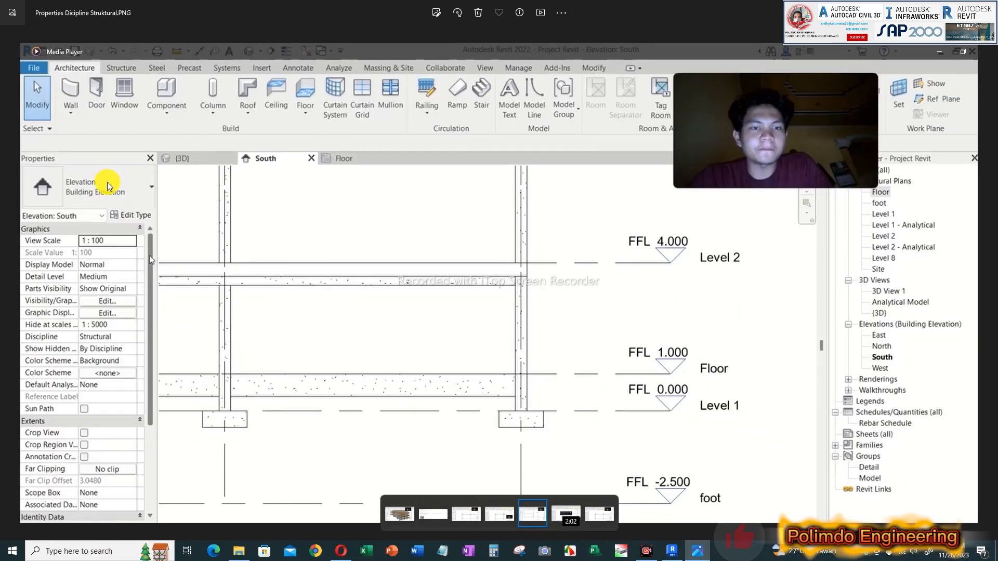
key(Left)
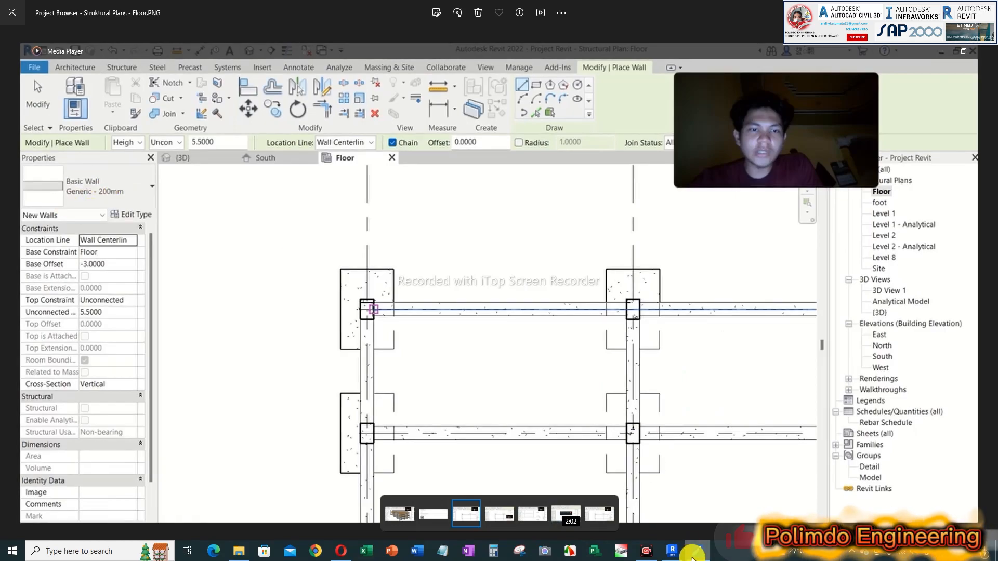
Step: Switch to Revit and start an architectural wall in the Level Poer floor plan with its height set up to Level Poer
click(673, 552)
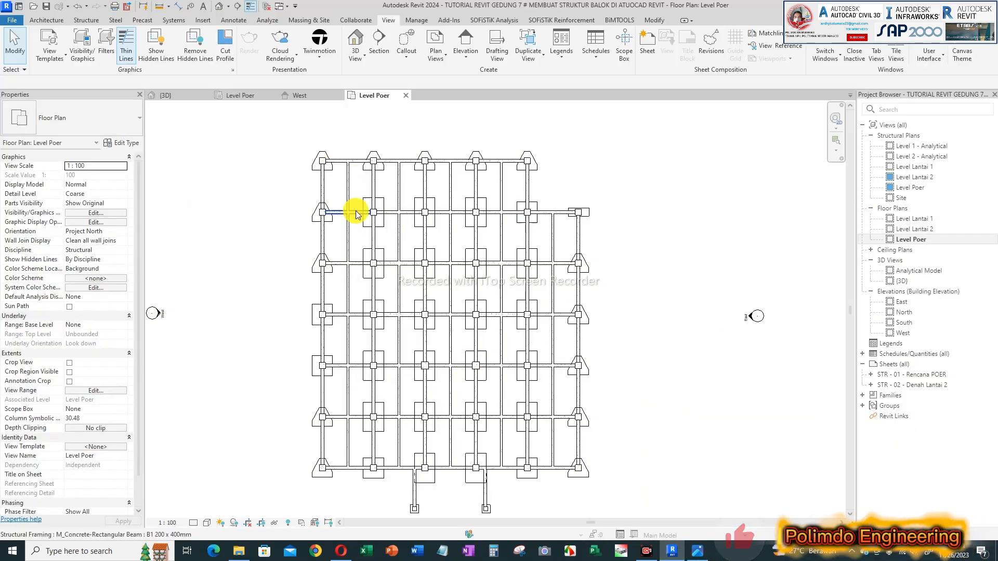
scroll(334, 183, up, 2)
scroll(379, 213, down, 1)
middle_drag(379, 213, 378, 204)
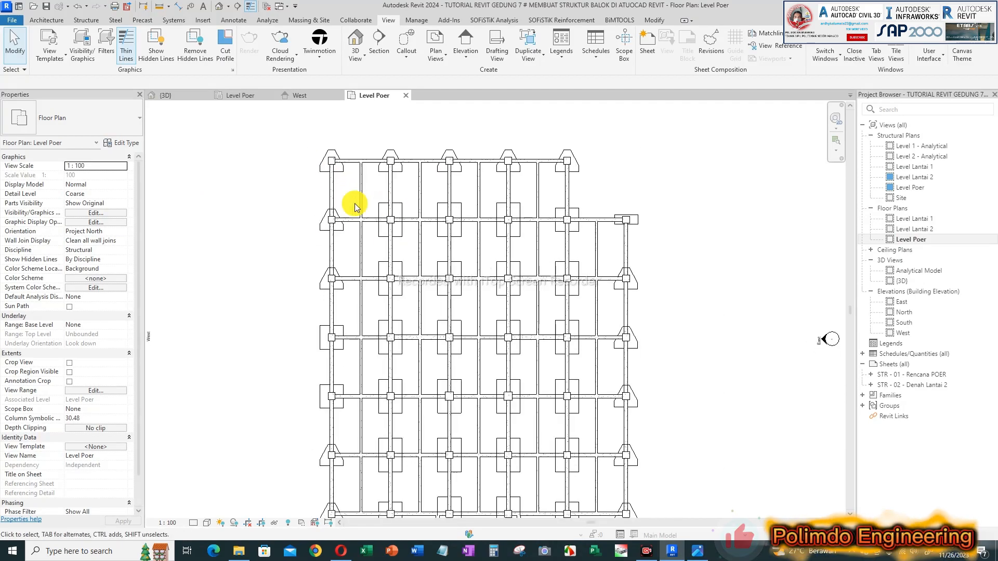
scroll(347, 166, up, 2)
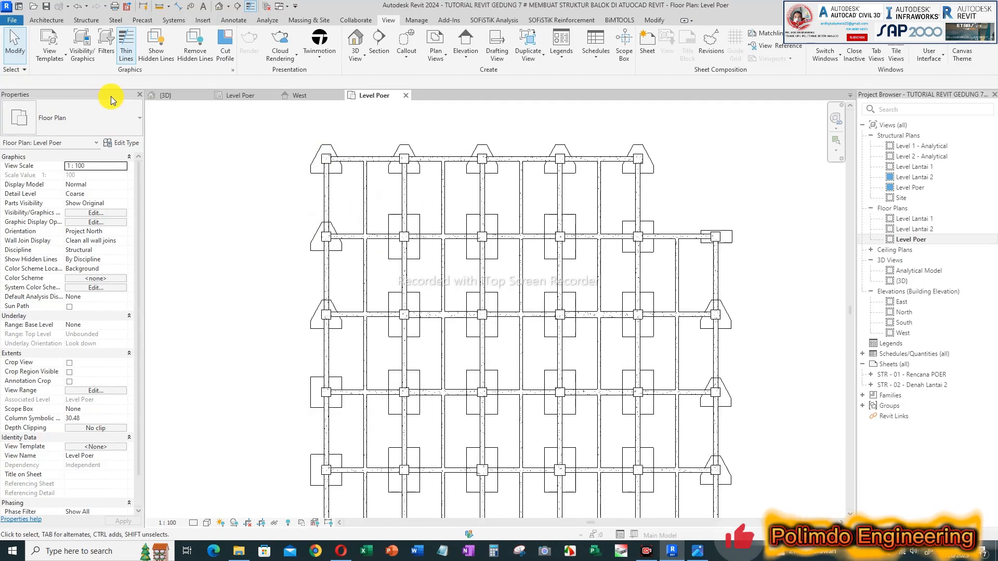
click(56, 20)
click(48, 53)
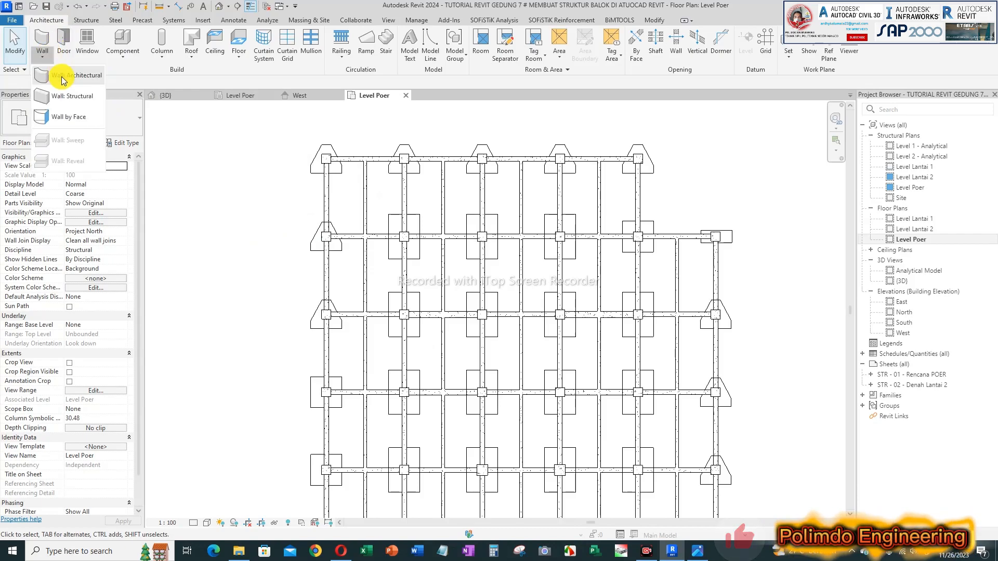
key(Escape)
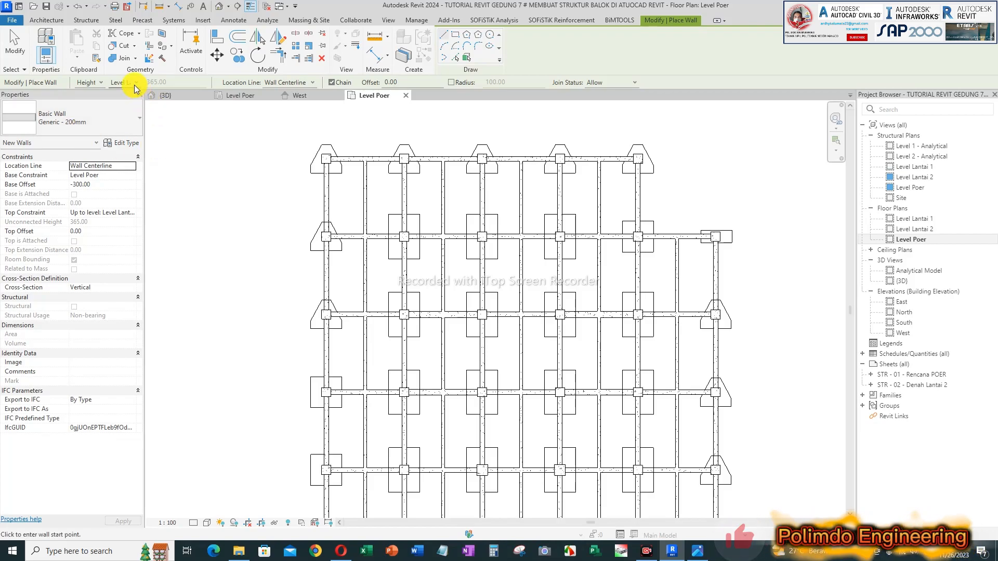
click(140, 111)
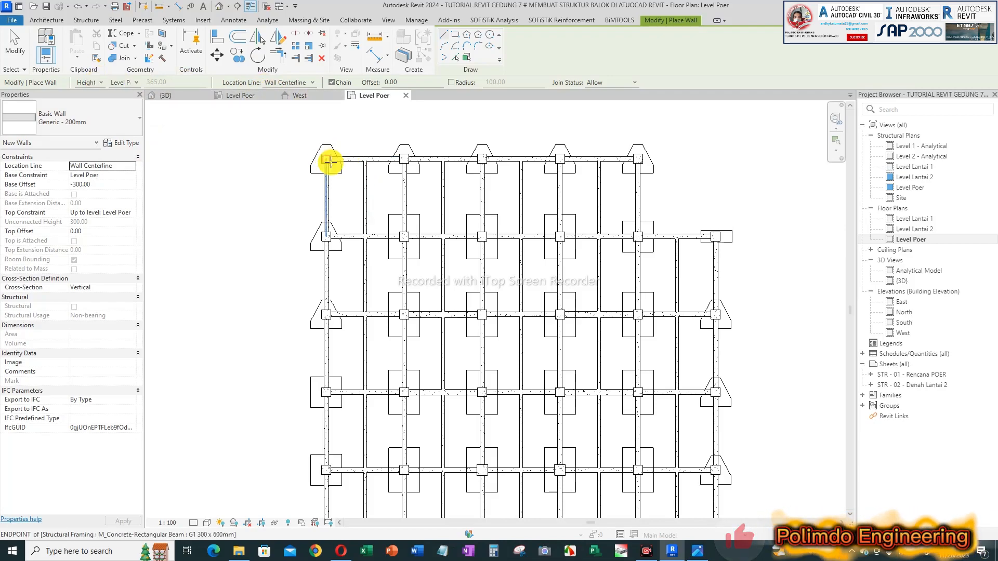
Step: Draw a Generic - 200mm wall about 440 cm long along the upper edge beam between the first two columns
scroll(323, 171, up, 4)
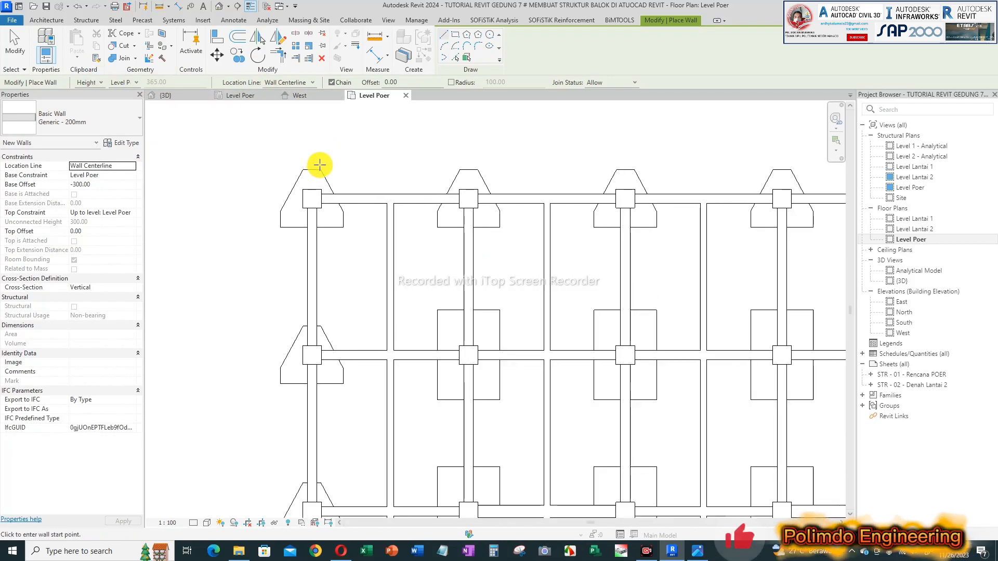
click(322, 204)
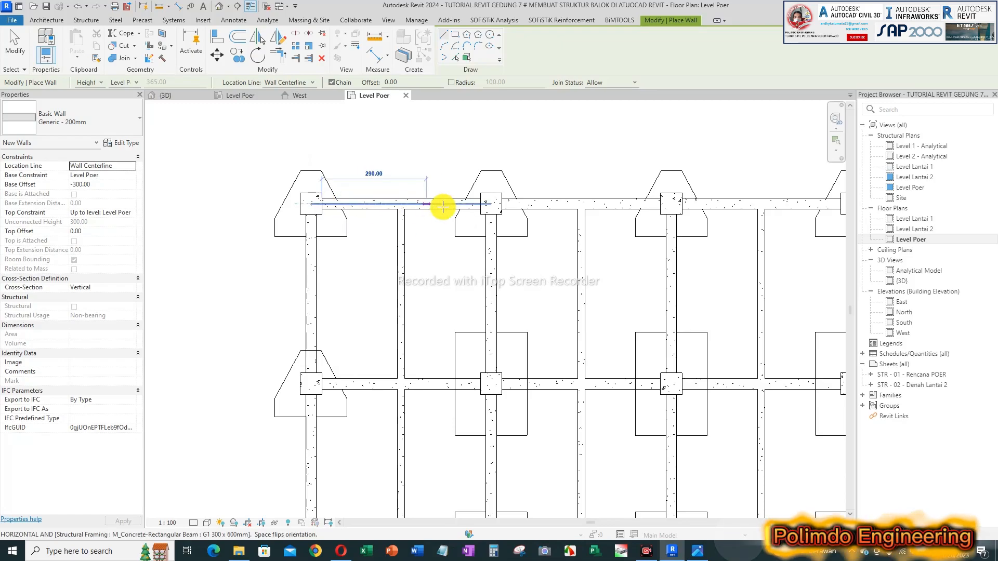
click(480, 204)
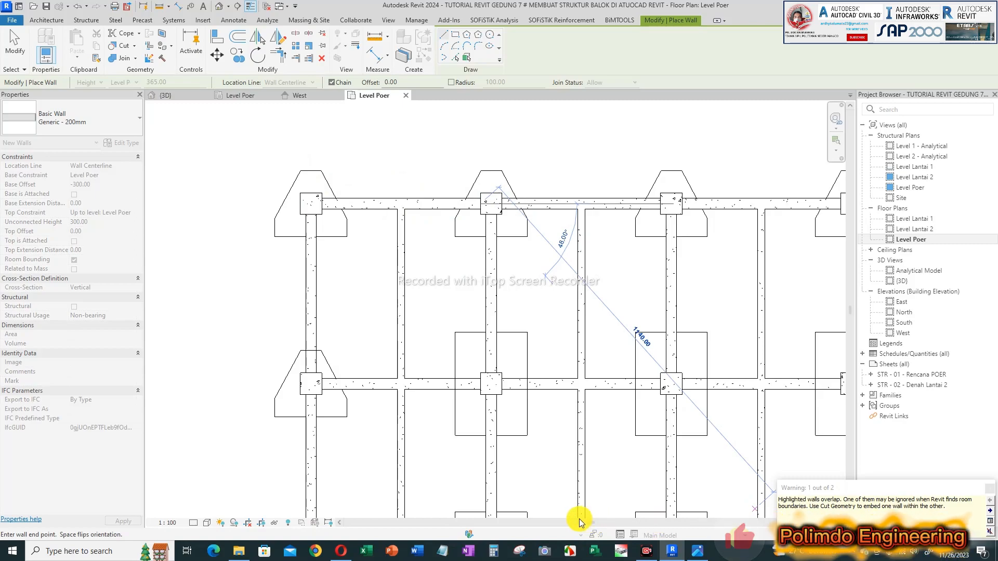
drag(829, 492, 451, 292)
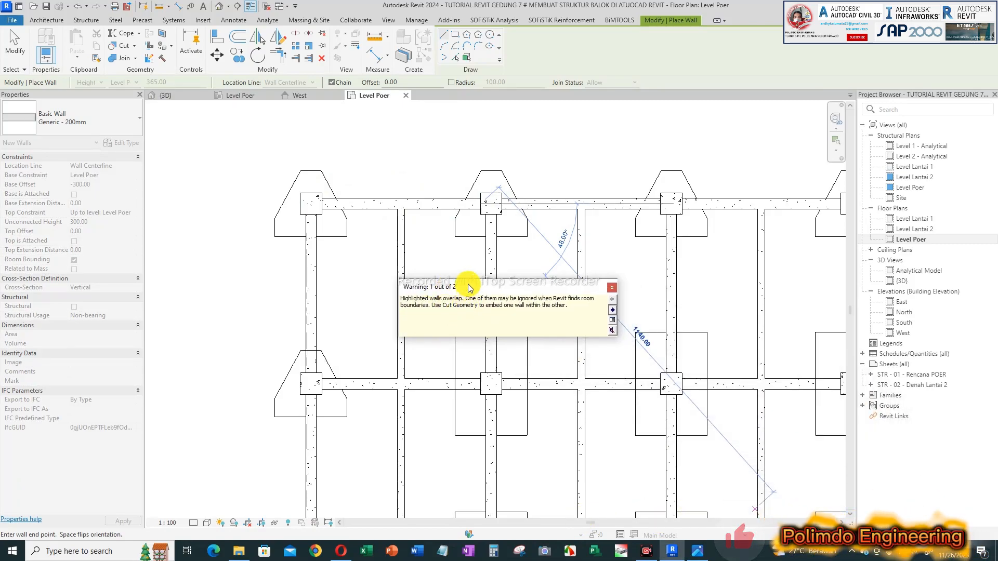
key(Escape)
key(Escape)
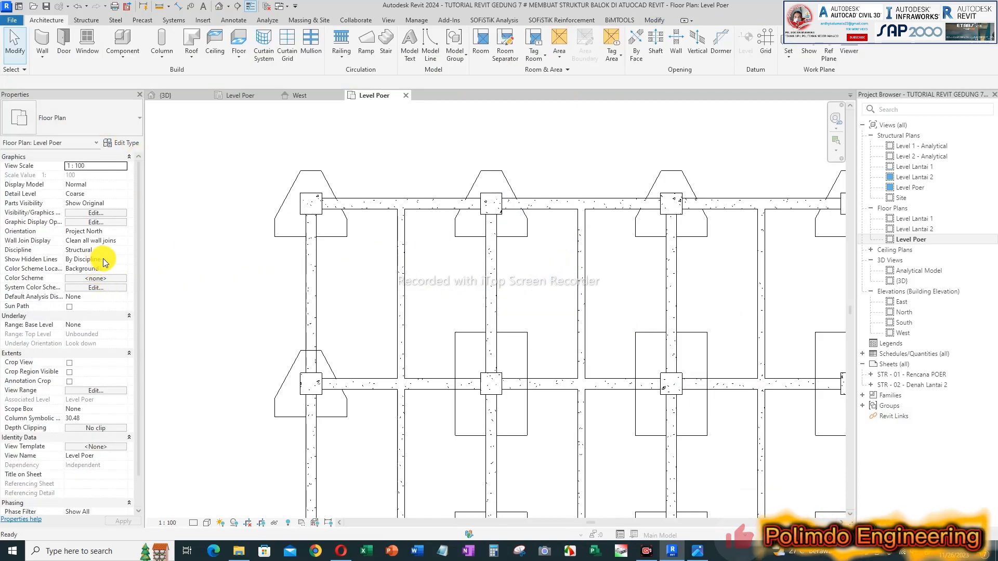
Step: Check the Level Poer floor plan for hidden walls with Reveal Hidden Elements, inspect the first upper beam, and leave the mode
click(109, 259)
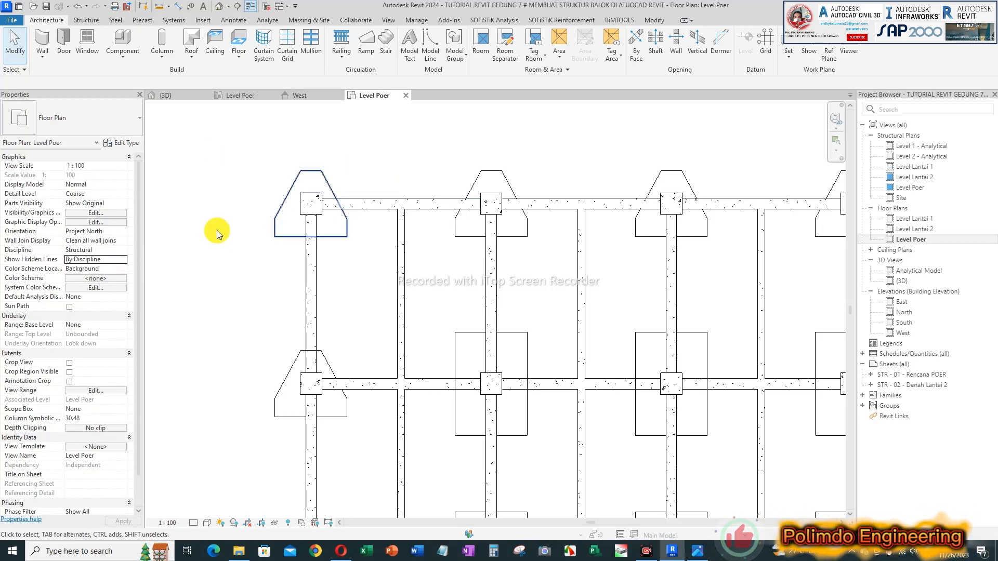
click(288, 523)
click(428, 201)
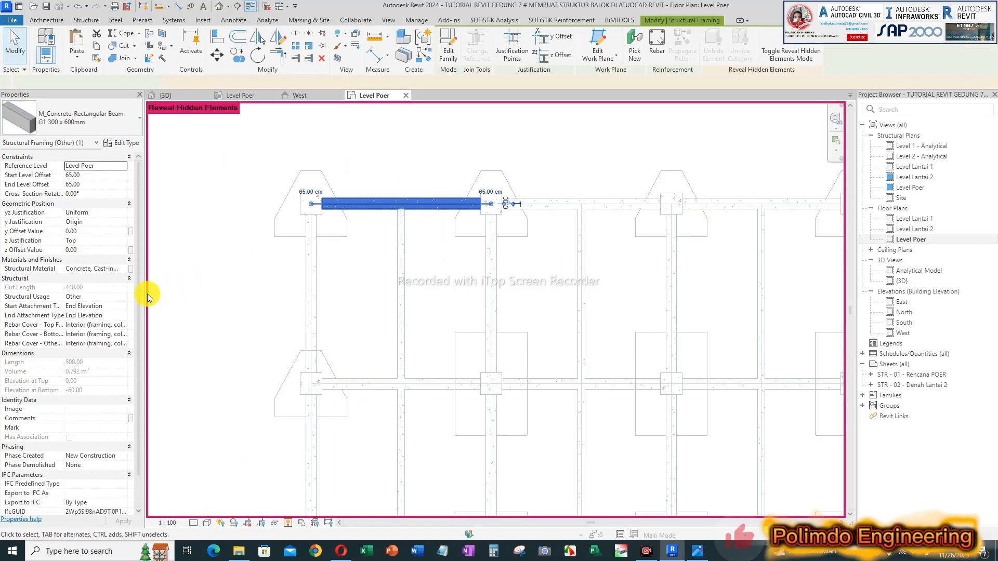
click(153, 296)
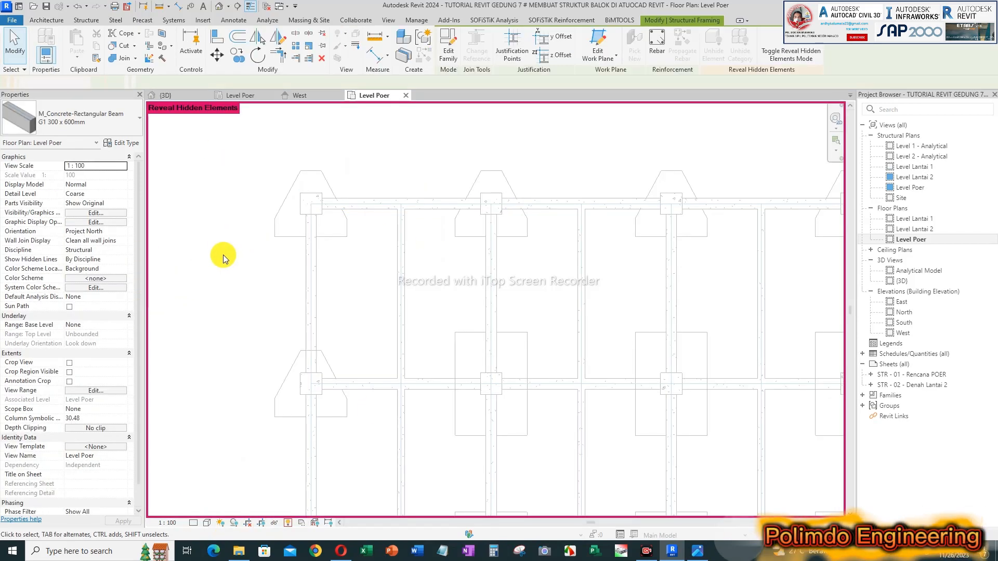
click(288, 523)
Step: Set the Level Poer floor plan's discipline to Architectural
click(123, 260)
click(122, 250)
click(123, 250)
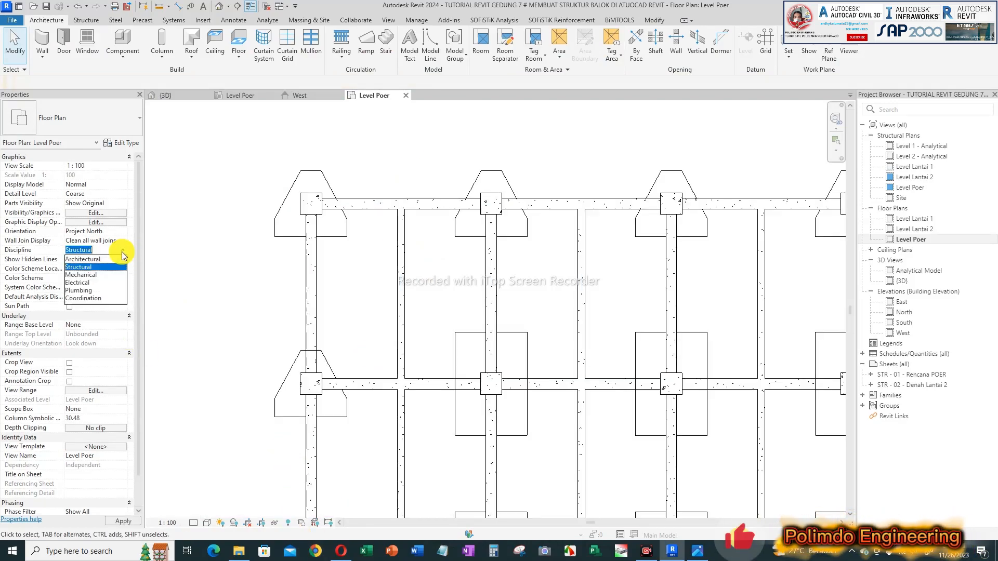
click(96, 259)
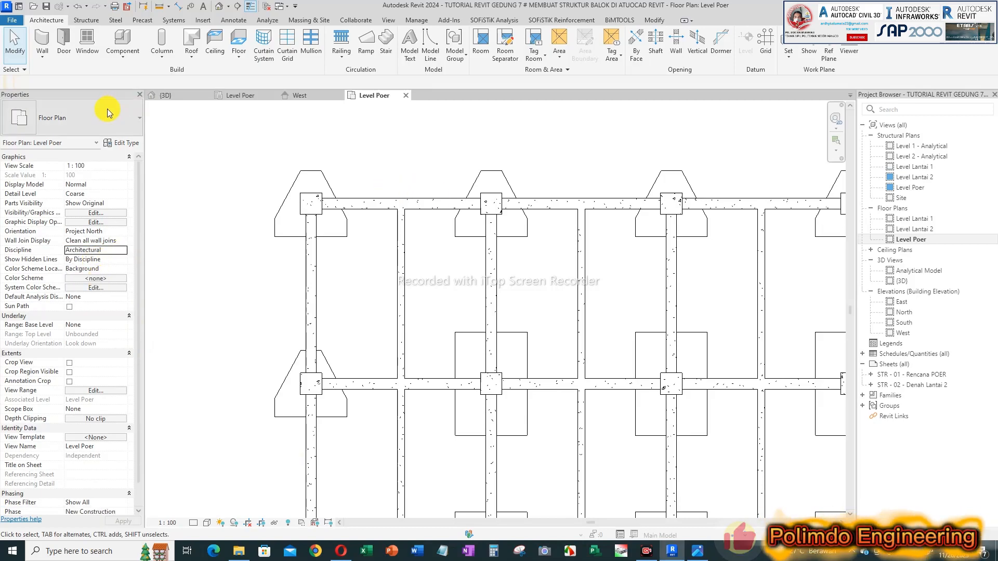
Step: Draw a Generic - 200mm wall about 440 cm long along the outer beam between the corner column and the one below it
click(45, 39)
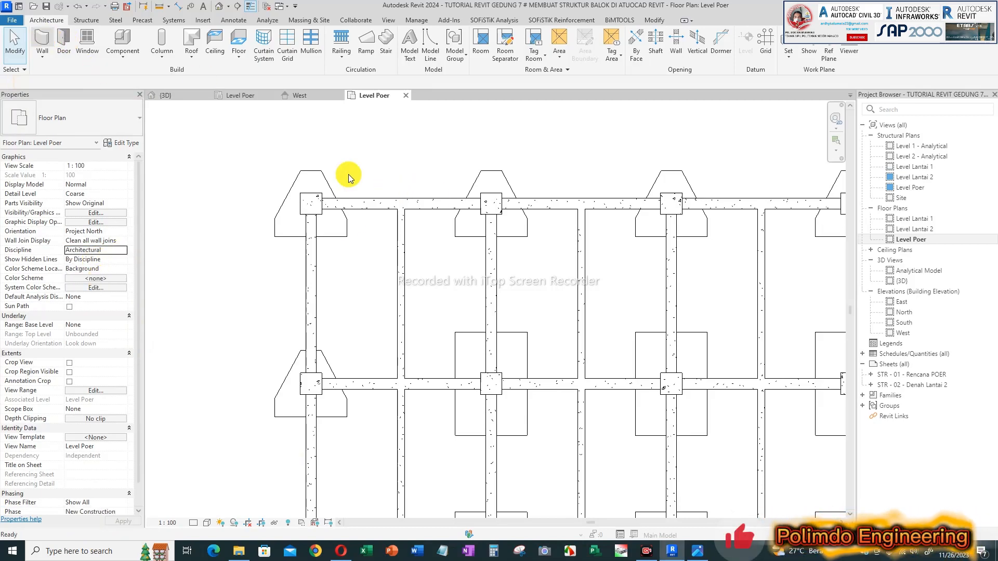
click(311, 216)
click(311, 384)
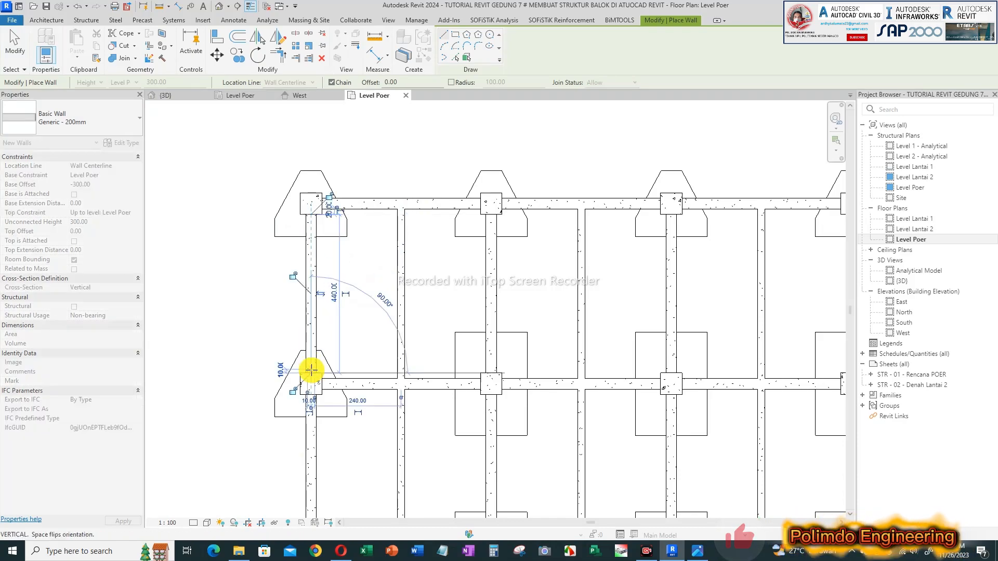
key(Escape)
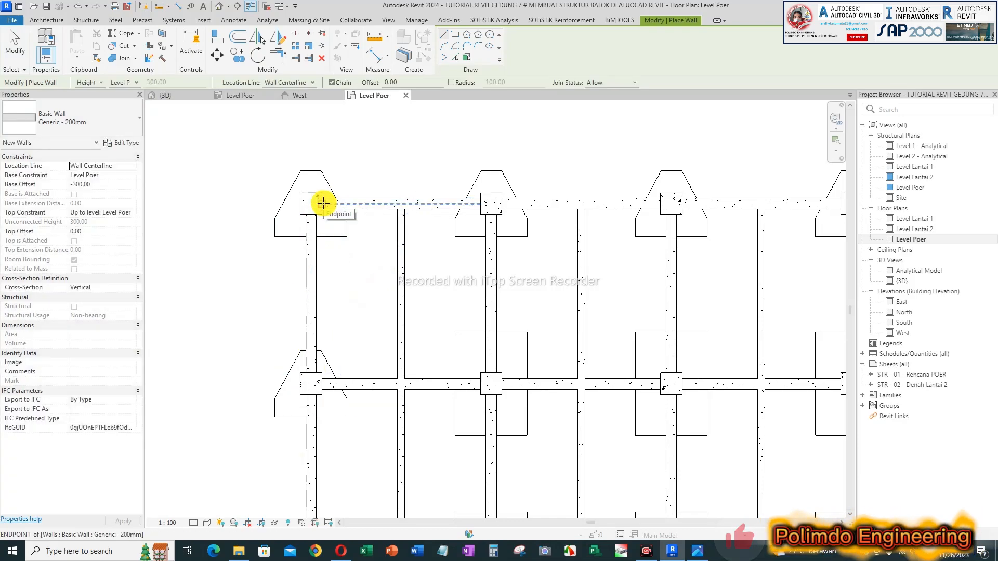
Step: Draw walls along the first two bays of the upper edge beam, each about 440 cm long, and end wall placement
click(322, 203)
click(481, 203)
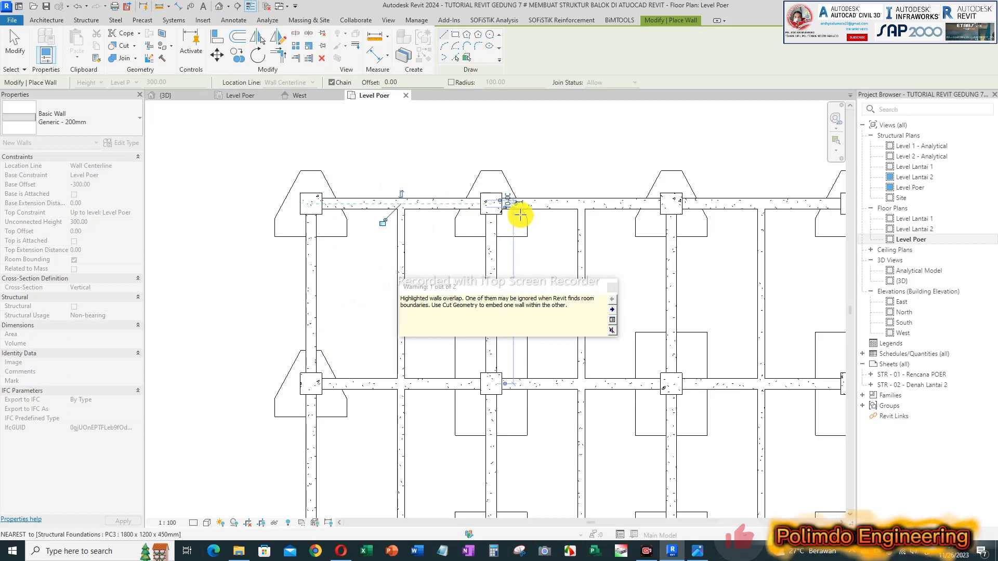
key(Escape)
click(504, 204)
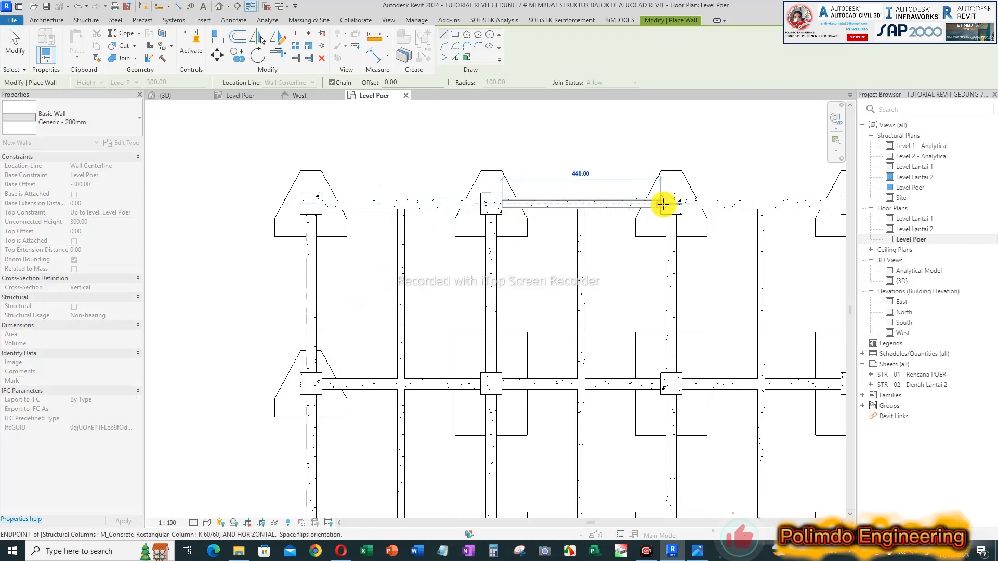
key(Escape)
key(Escape)
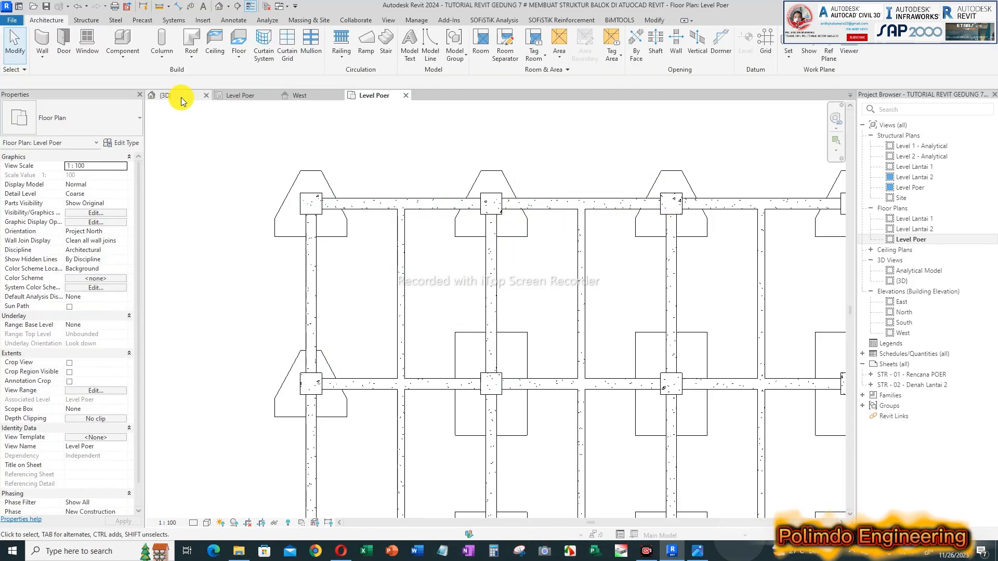
Step: Open the {3D} view at the building corner with the new walls and apply a shaded visual style
click(180, 101)
scroll(412, 285, up, 4)
scroll(522, 323, up, 2)
click(207, 523)
click(249, 479)
middle_drag(550, 349, 550, 381)
Step: Try to set the base offset of the three walls below the corner beams to 0
click(529, 395)
ctrl+click(408, 385)
ctrl+click(338, 357)
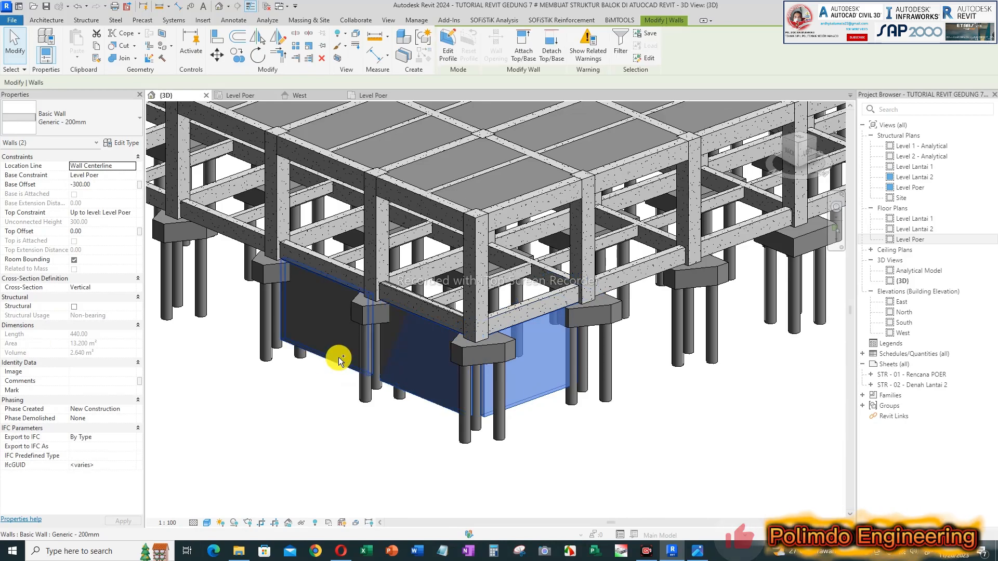
click(100, 177)
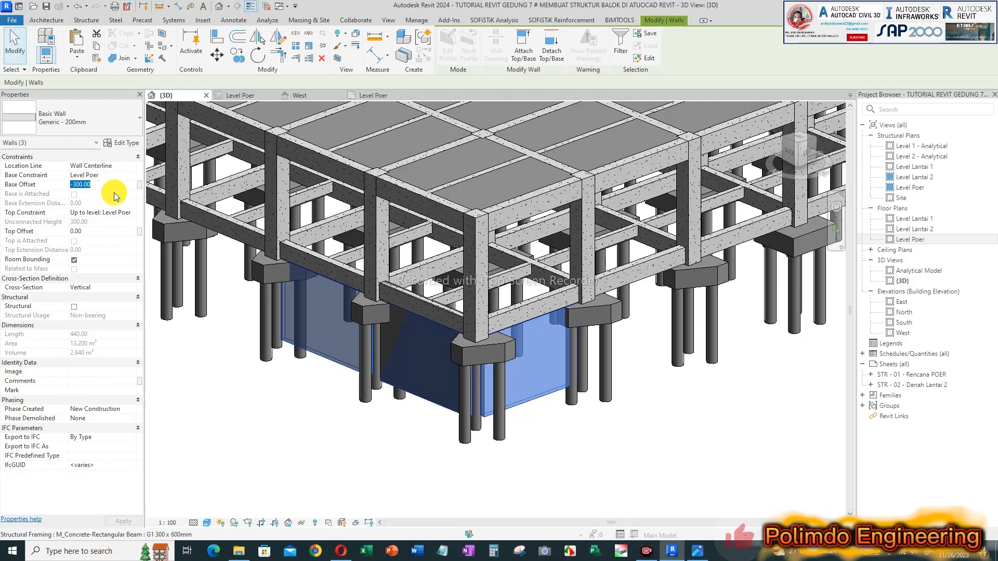
text(0)
key(Return)
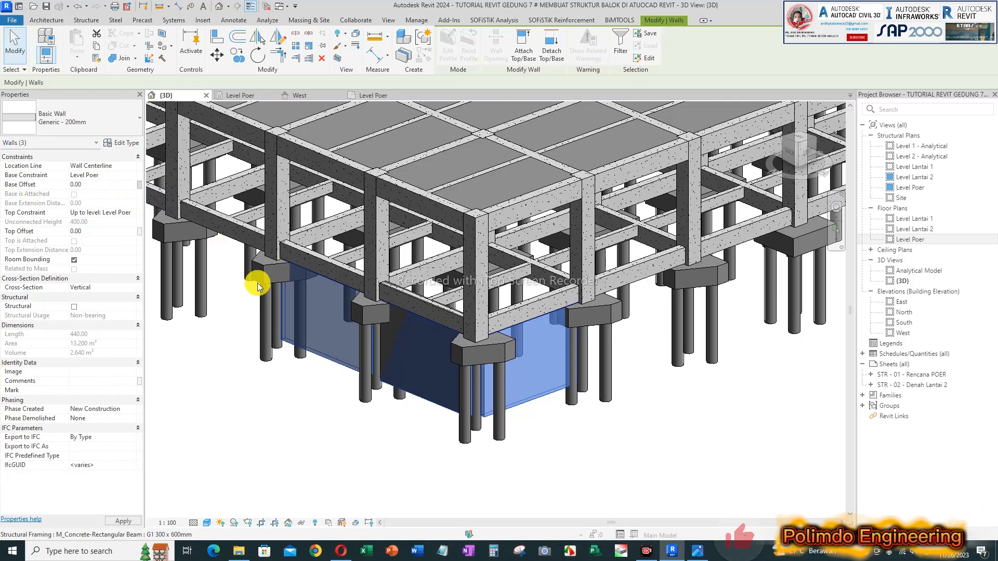
click(572, 330)
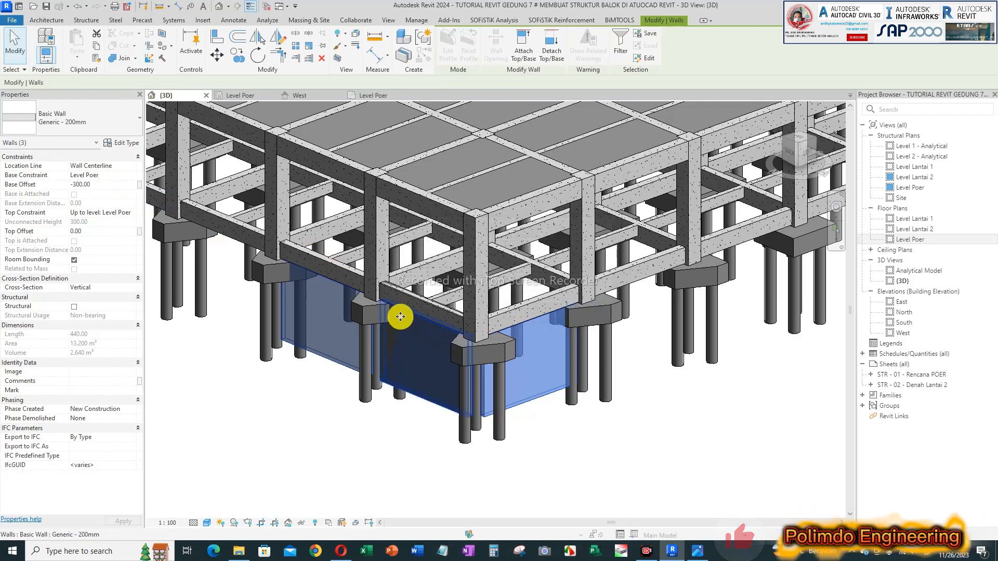
Step: Delete the duplicate wall next to the corner foundation and the walls in the adjoining bay
click(430, 388)
key(Delete)
click(345, 361)
key(Delete)
click(346, 361)
key(Delete)
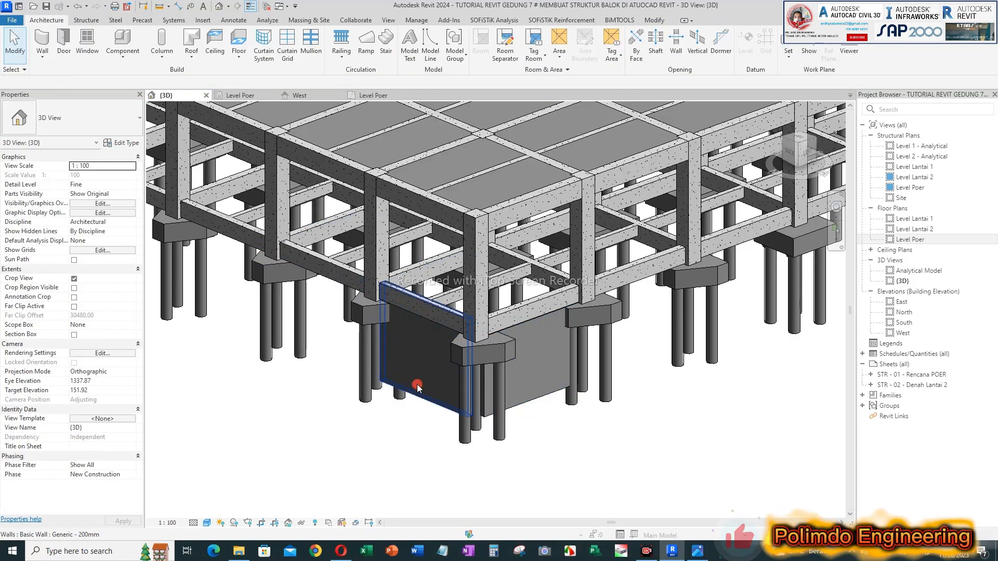
Step: Set the remaining dark wall beside the corner column to base offset 0 and top constraint Level Lantai 2
click(419, 387)
click(103, 183)
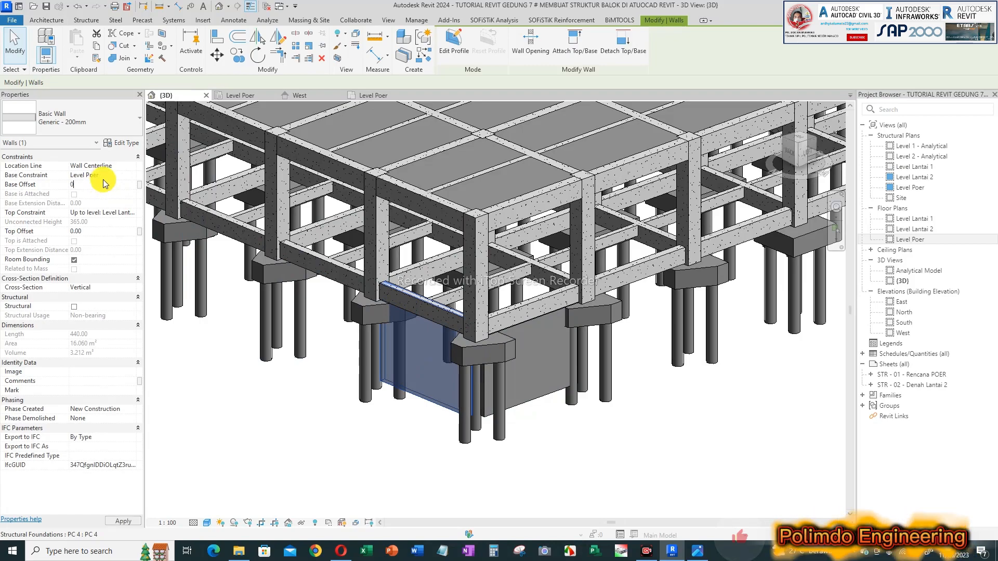
click(130, 214)
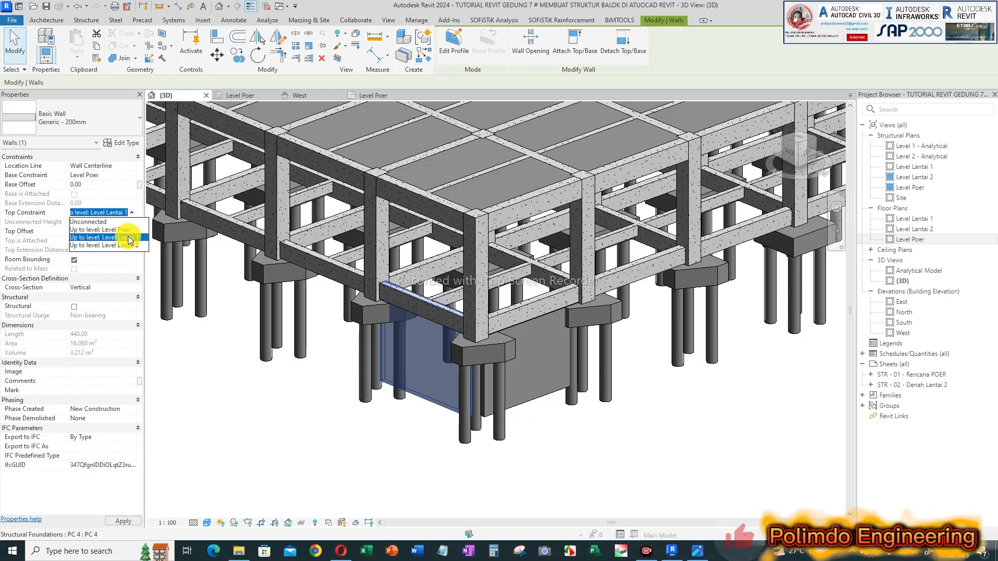
click(130, 238)
click(132, 213)
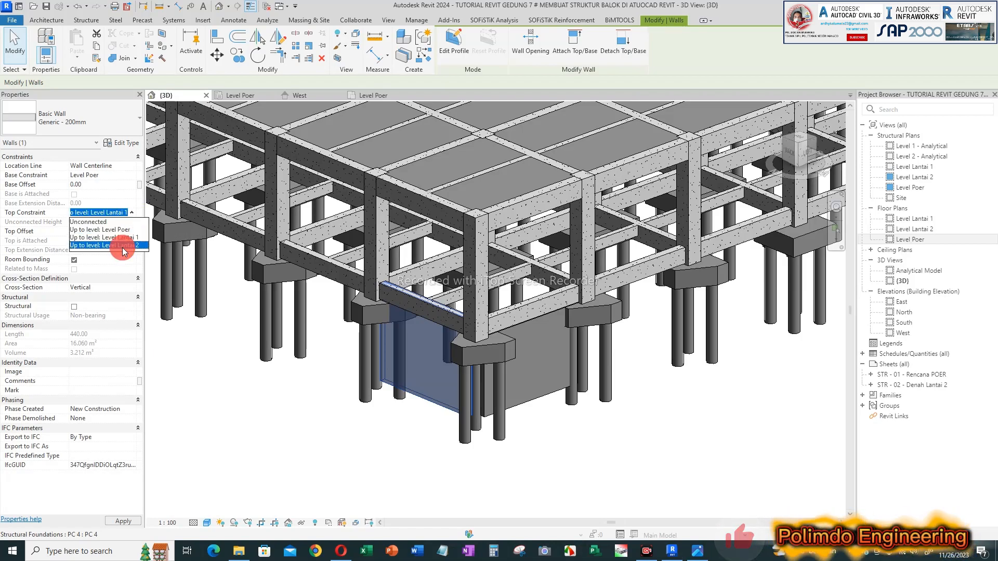
click(122, 245)
key(Escape)
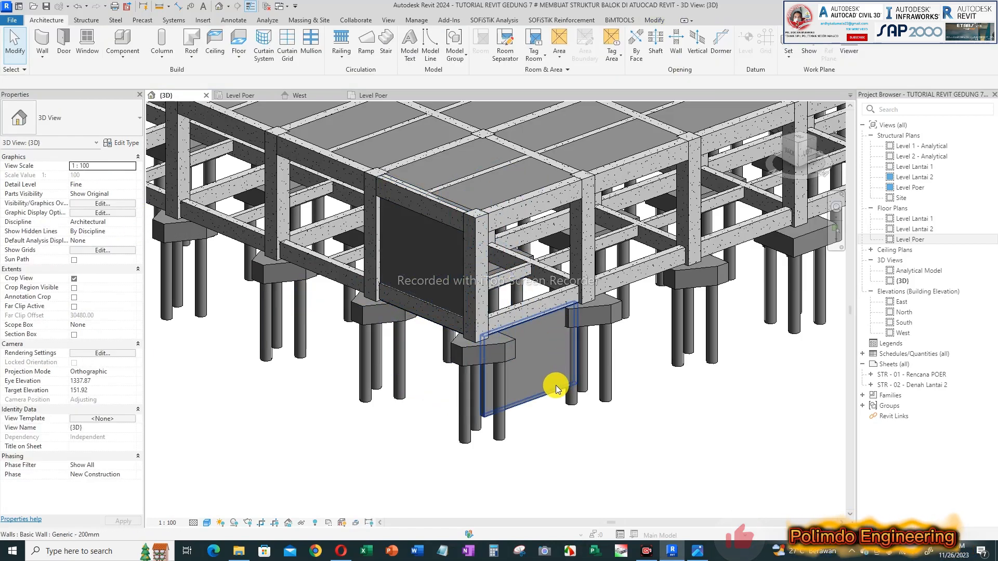
Step: Set the wall between the corner foundations to base offset 0 and top constraint Level Lantai 2
click(556, 385)
click(114, 184)
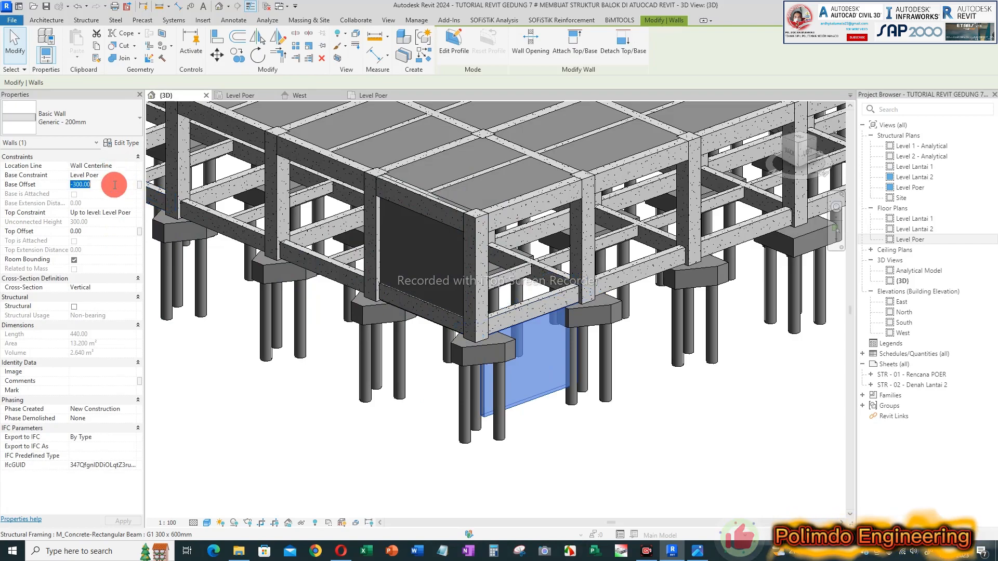
text(0)
key(Return)
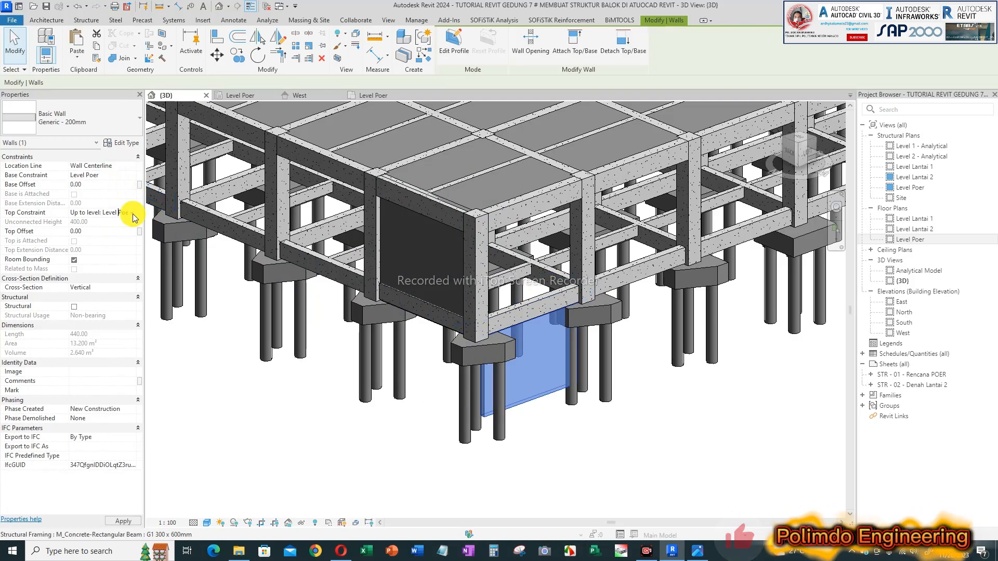
click(134, 214)
click(125, 240)
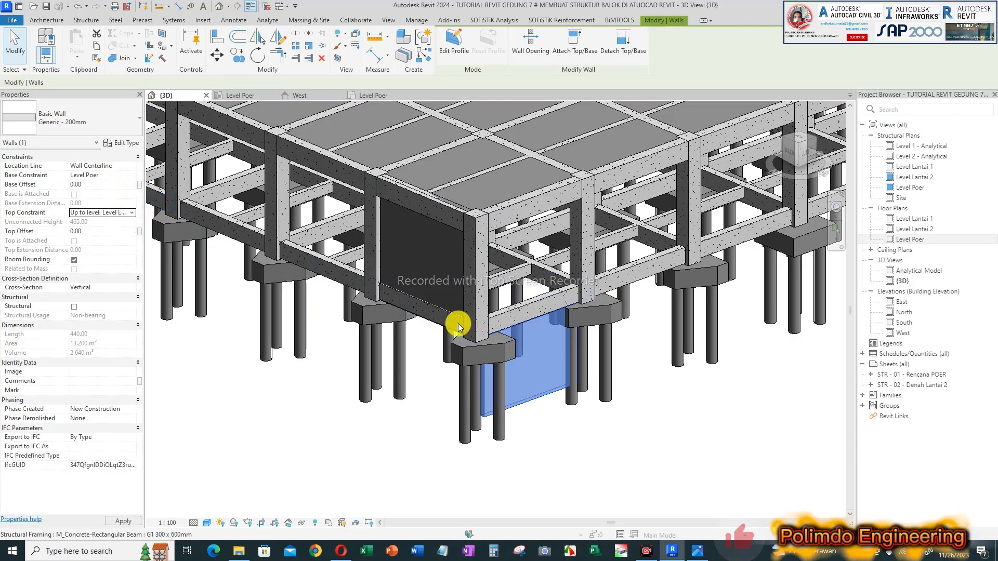
key(Escape)
Step: Lower the tops of the two corner walls to the underside of the beams above them
scroll(518, 187, up, 5)
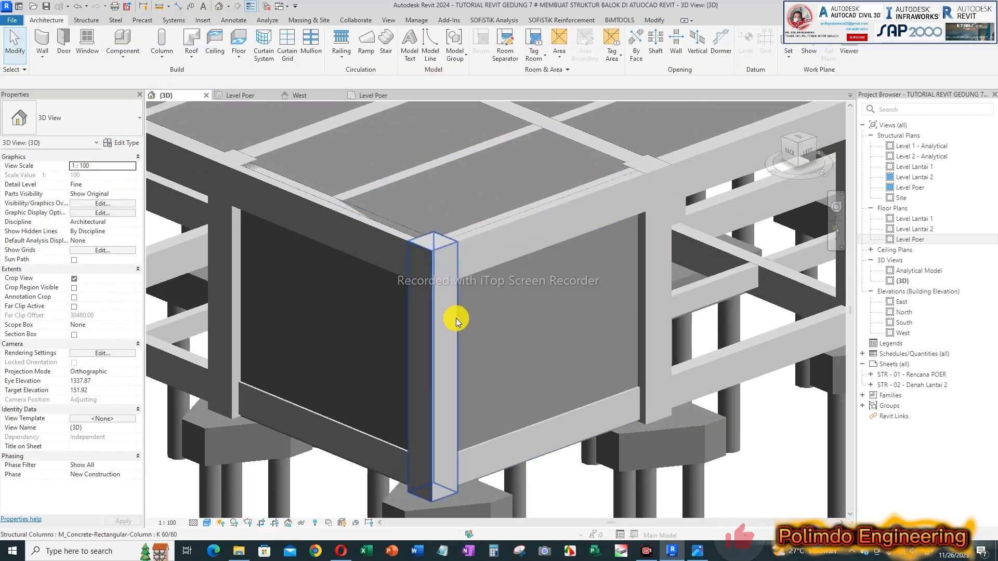
click(619, 370)
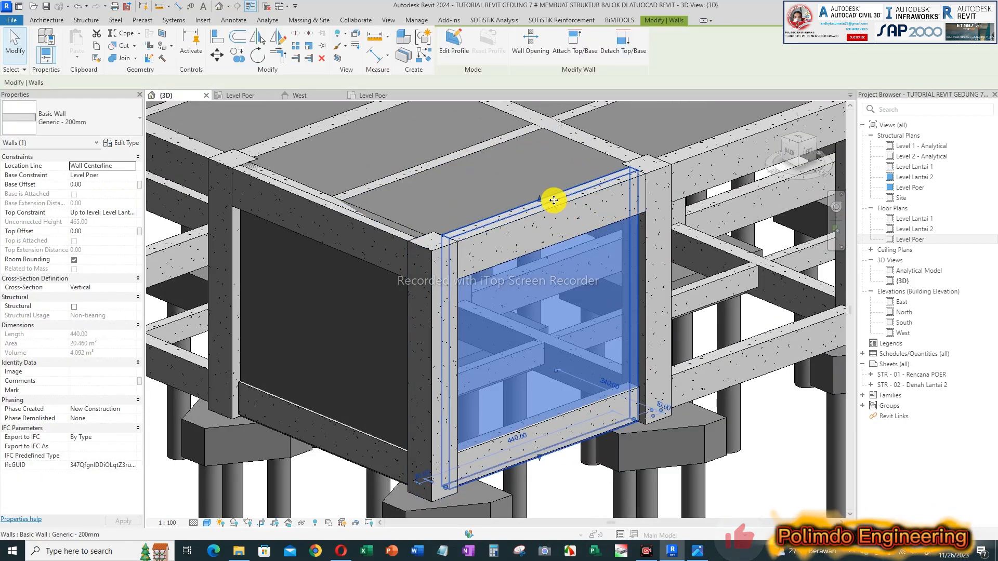
drag(543, 196, 544, 245)
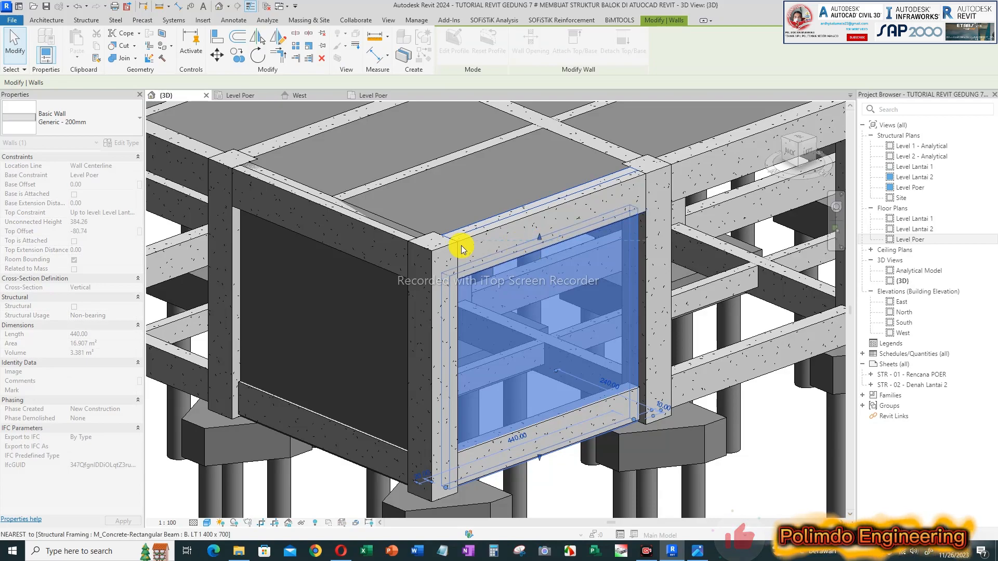
key(Escape)
click(263, 379)
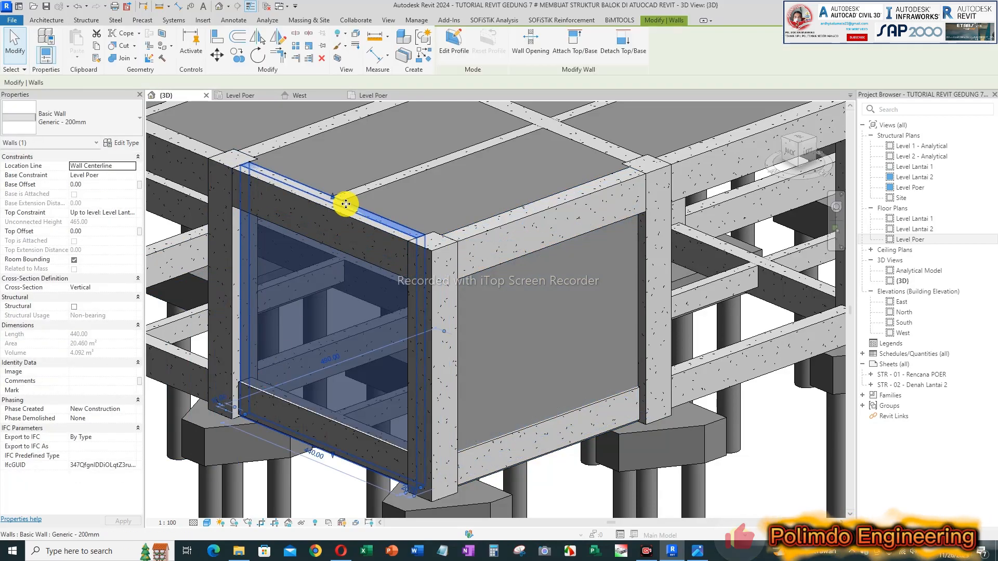
drag(330, 196, 338, 243)
key(Escape)
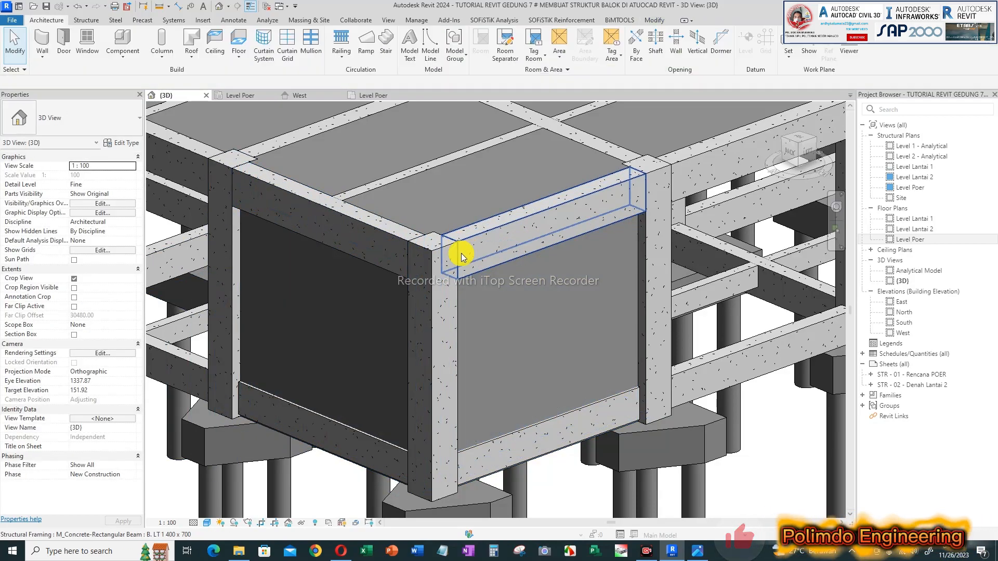
Step: Open the structural plan Level Poer and switch its visual style to Wireframe
scroll(482, 242, down, 4)
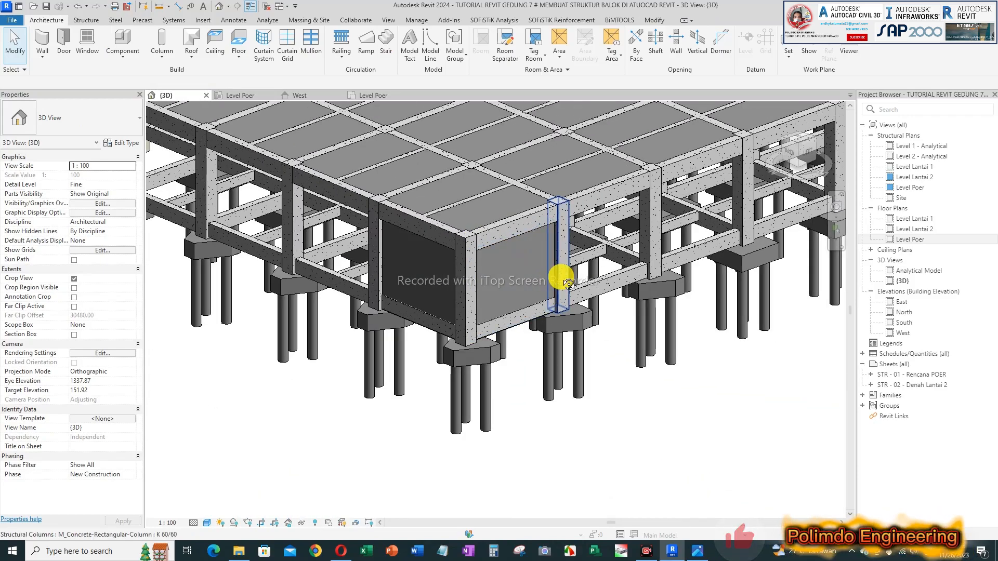
scroll(458, 222, up, 2)
click(242, 96)
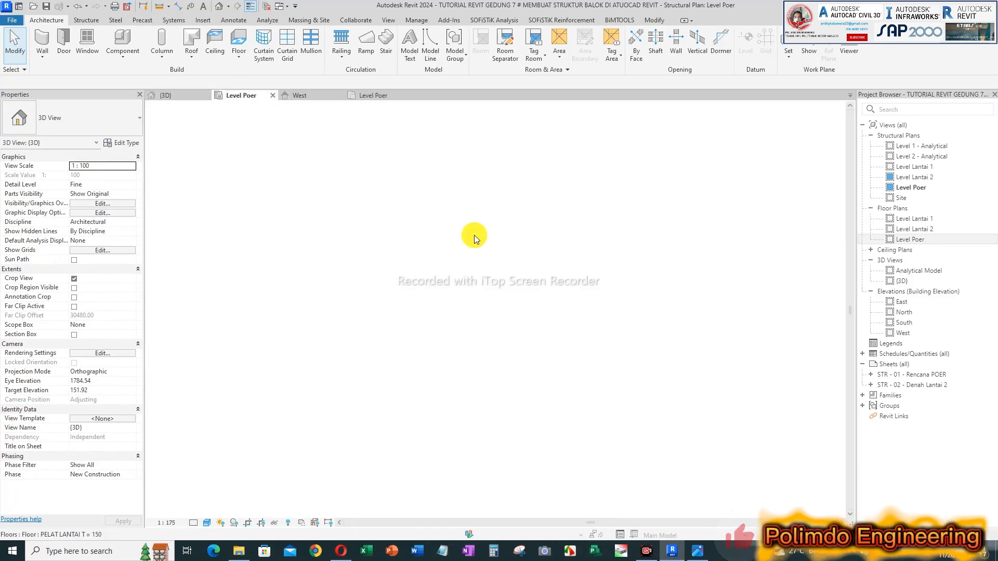
scroll(375, 156, up, 4)
scroll(365, 175, up, 4)
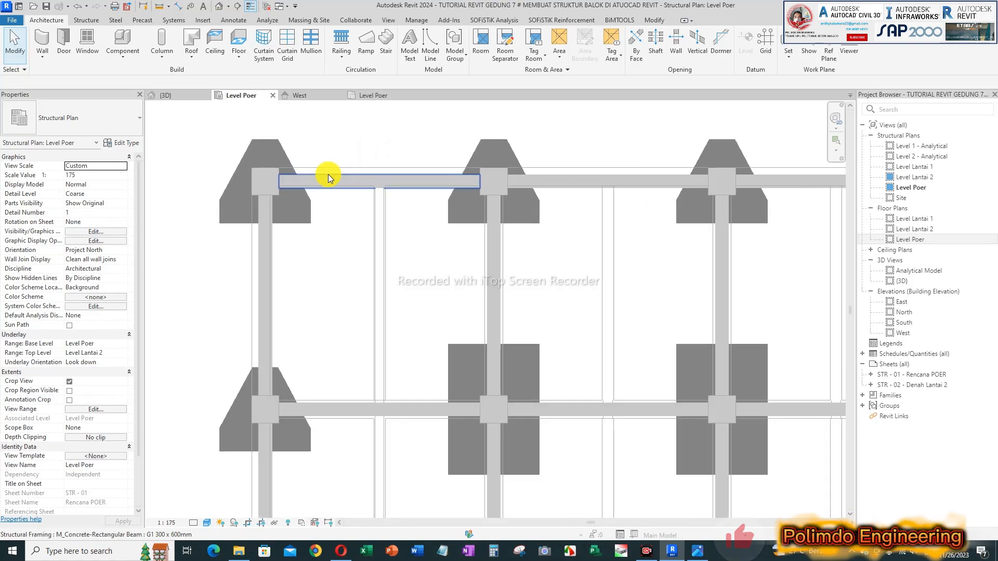
click(207, 524)
click(235, 458)
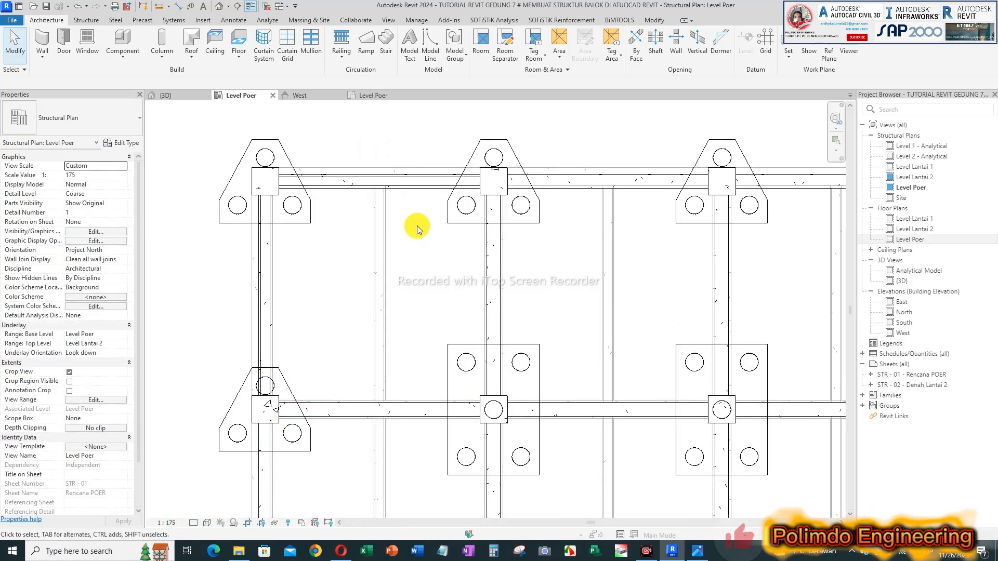
Step: Select the wall along the plan's upper edge, between the first two columns, to check its properties
scroll(407, 180, up, 3)
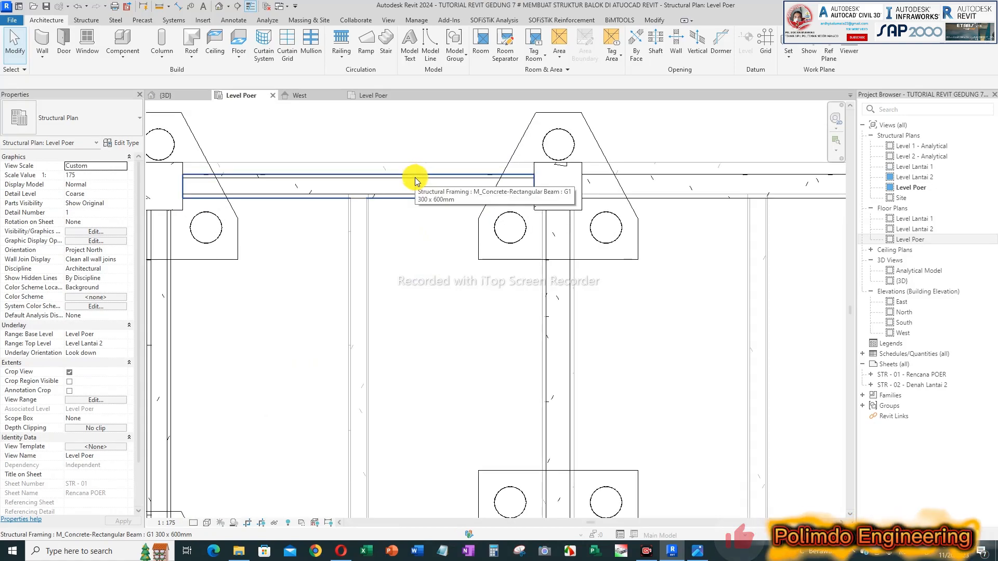
click(415, 191)
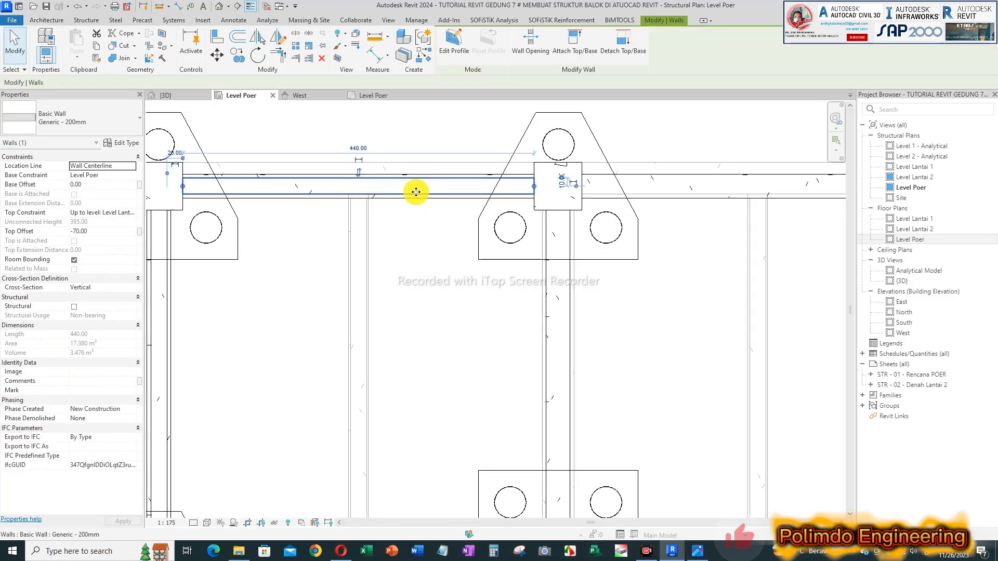
scroll(405, 200, down, 4)
scroll(390, 211, up, 1)
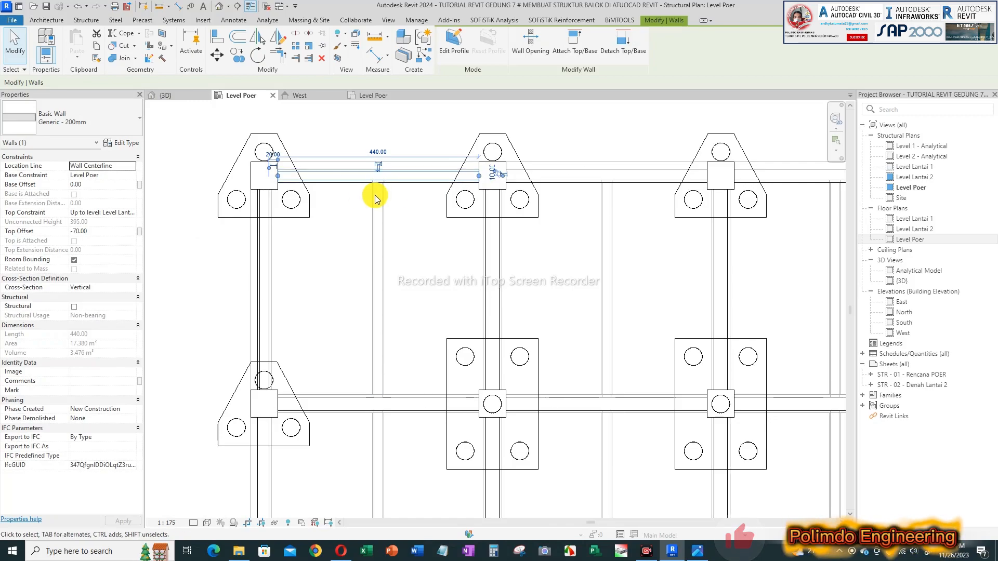
click(372, 262)
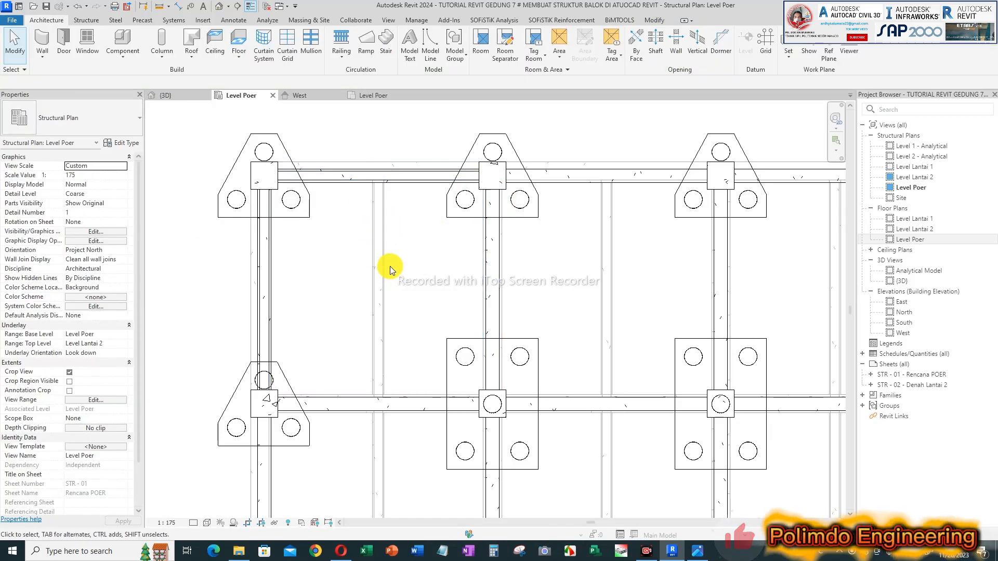
Step: Set the structural plan Level Poer to Fine detail level and the Shaded visual style
scroll(458, 281, down, 1)
scroll(413, 238, down, 2)
scroll(430, 183, up, 1)
click(218, 527)
click(244, 479)
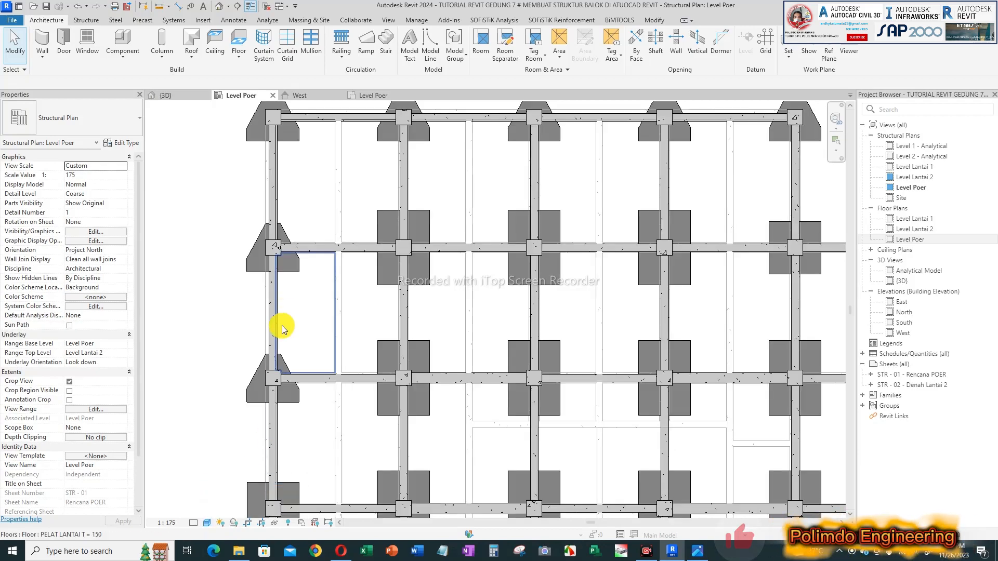
click(196, 522)
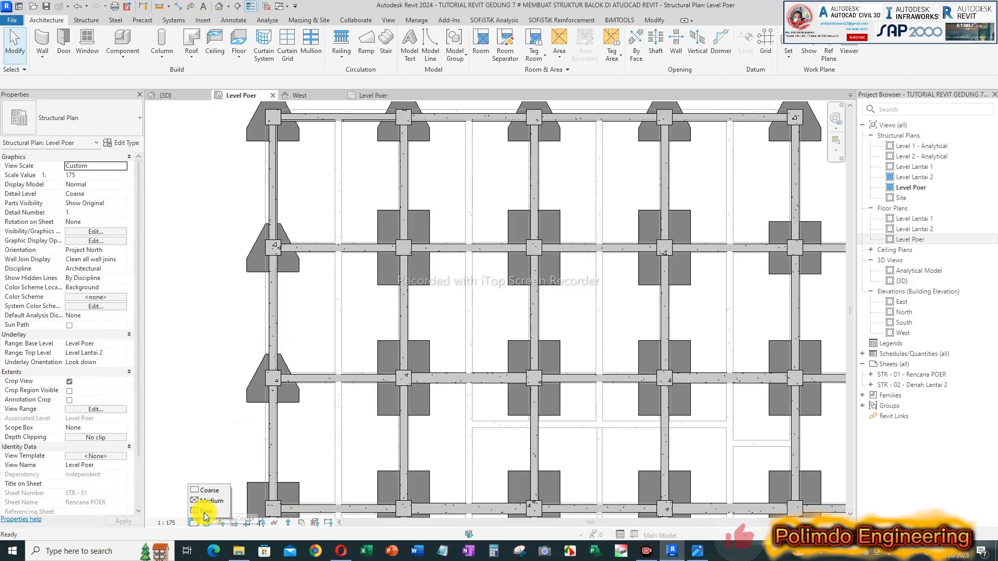
click(208, 512)
click(206, 523)
click(230, 485)
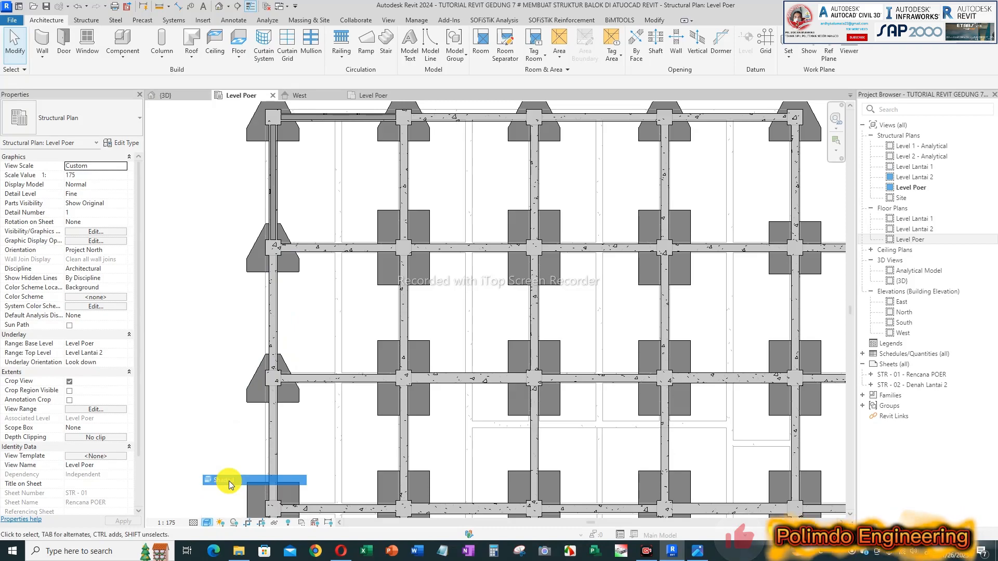
click(207, 523)
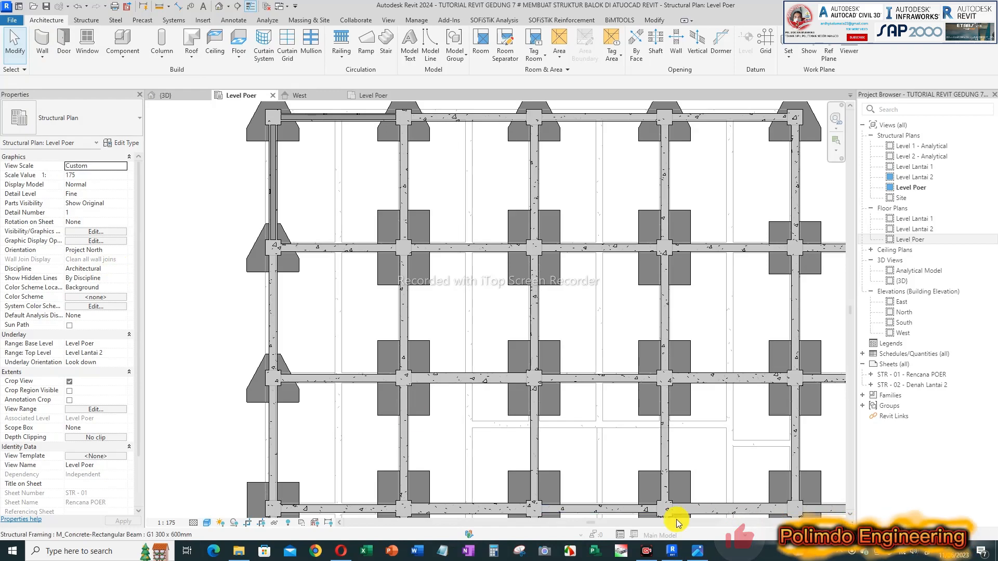
drag(114, 270, 165, 244)
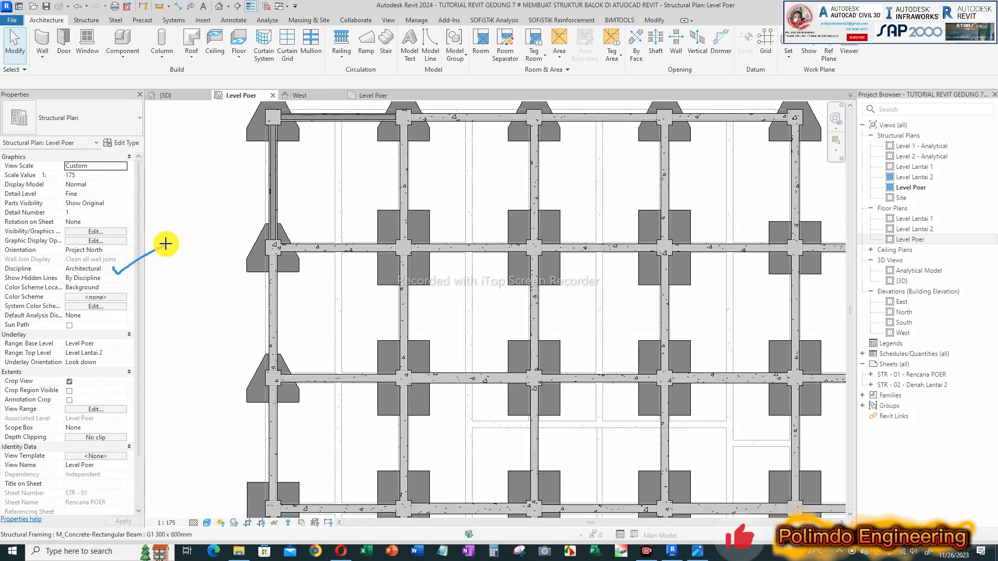
Step: Draw a Generic - 200mm wall 470 long through the leftmost bay below the corner bay, between the midpoints of its two horizontal beams
click(47, 54)
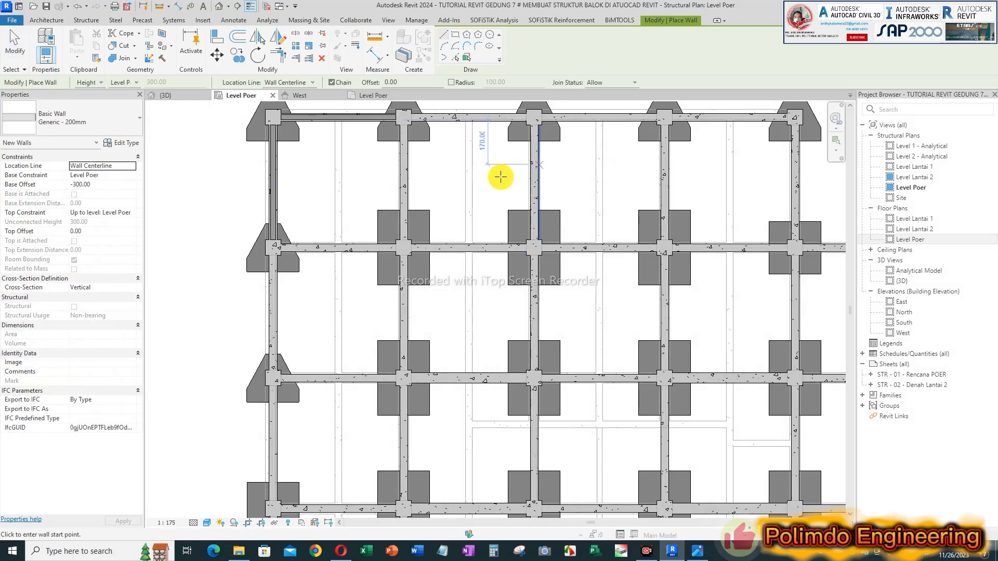
scroll(343, 379, up, 3)
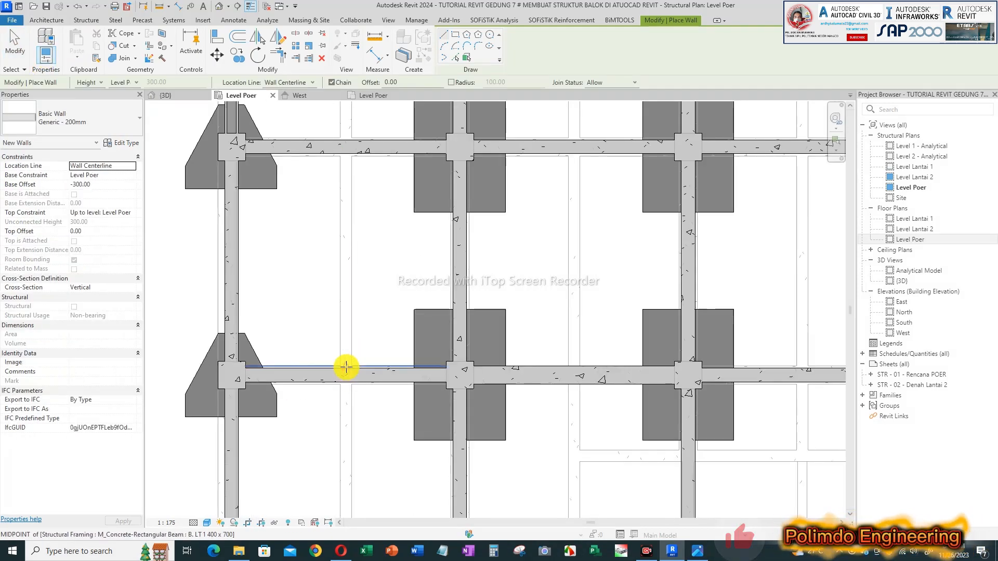
click(345, 370)
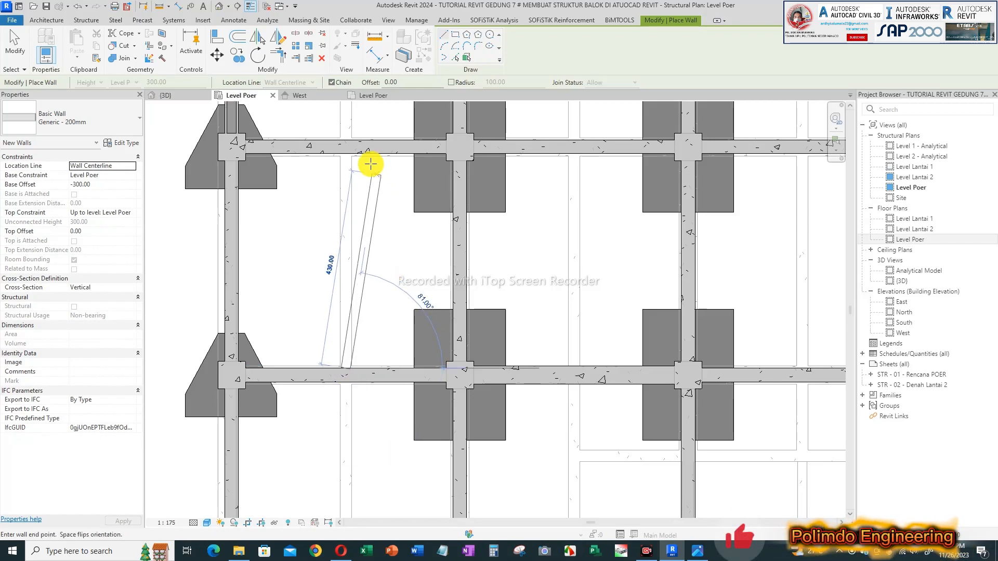
click(346, 152)
key(Escape)
key(Escape)
scroll(347, 192, up, 2)
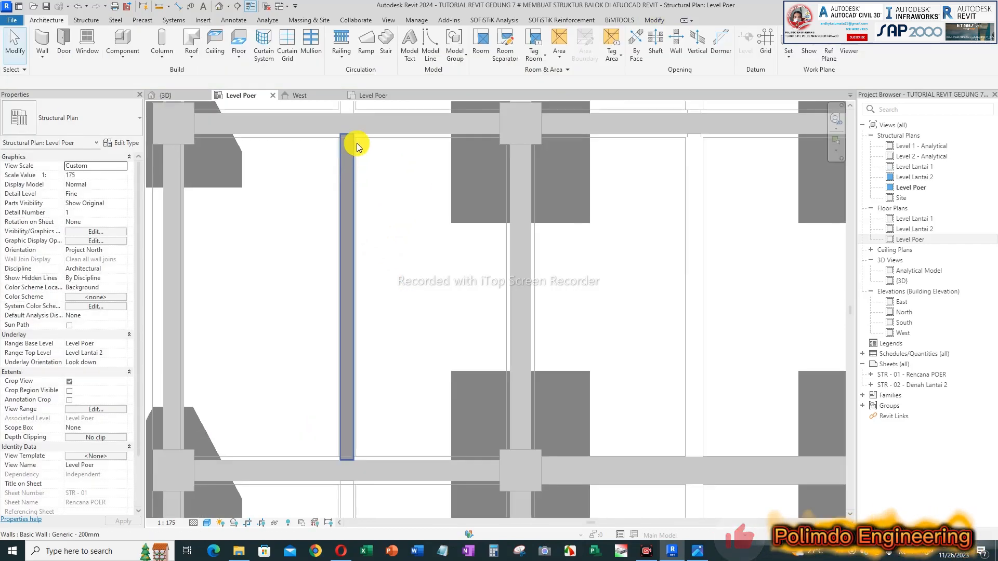
Step: In the {3D} view, set the new interior wall's base offset to 0 and its top constraint to Level Lantai 2
click(173, 95)
shift+middle_drag(575, 337, 505, 341)
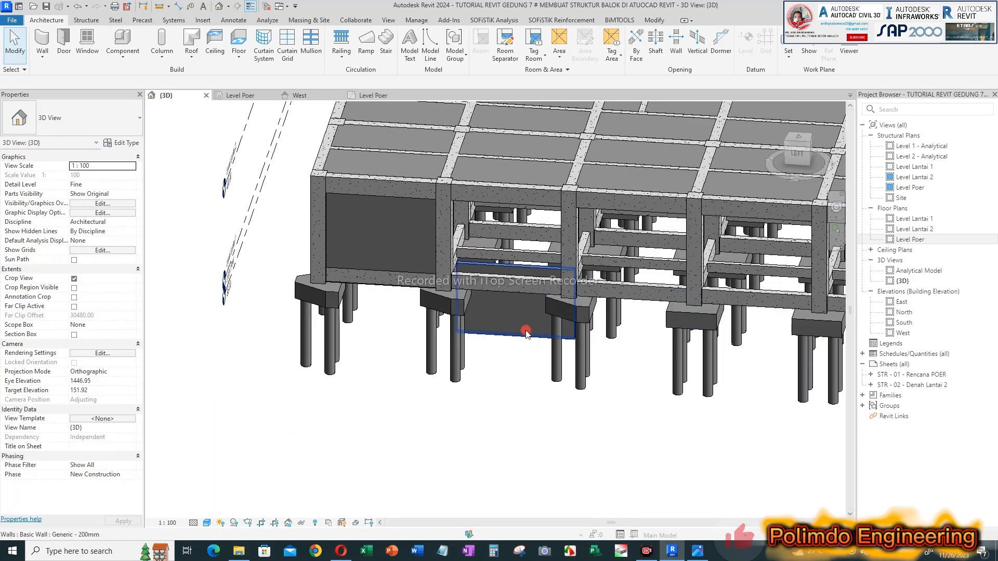
click(525, 329)
click(114, 185)
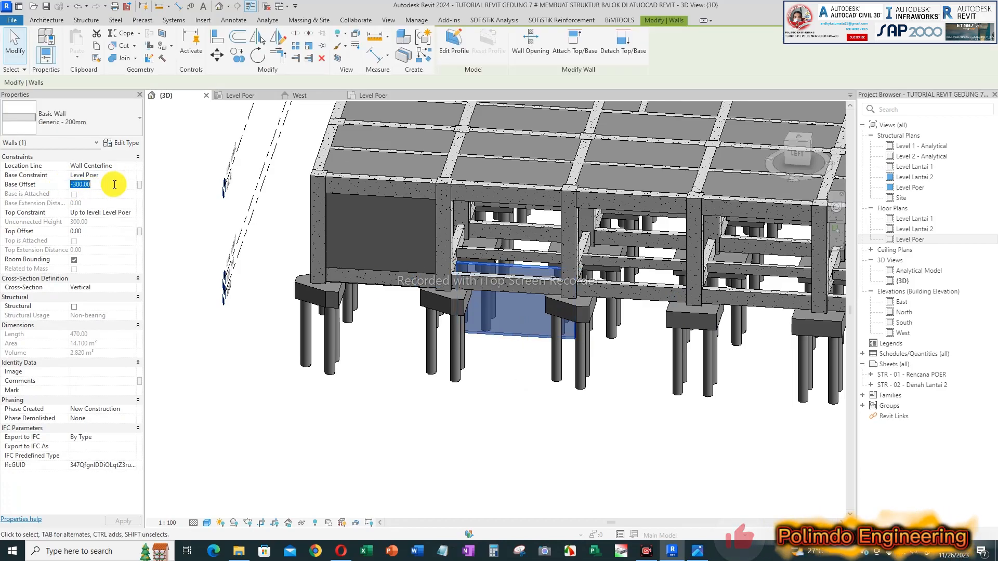
text(0)
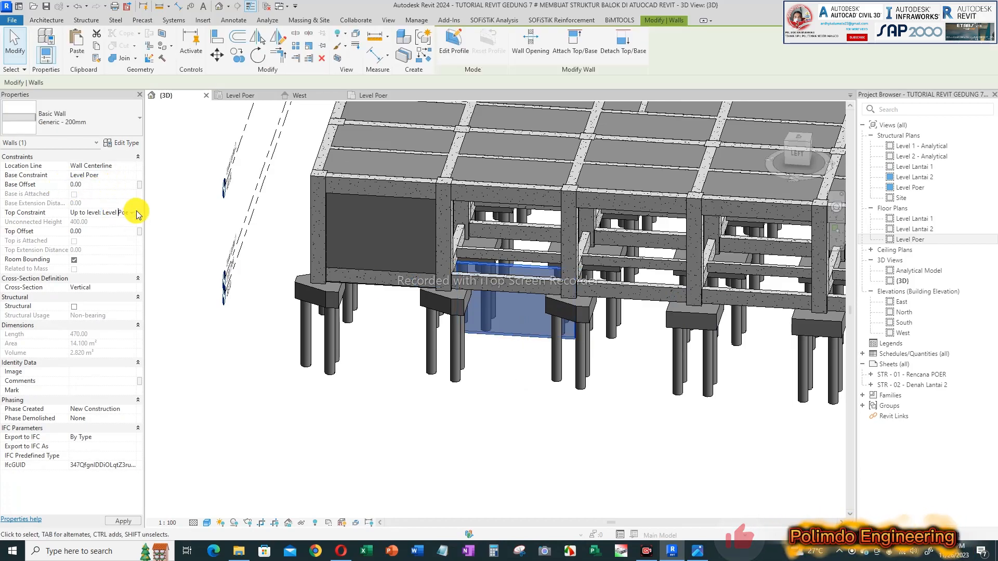
click(134, 215)
click(123, 241)
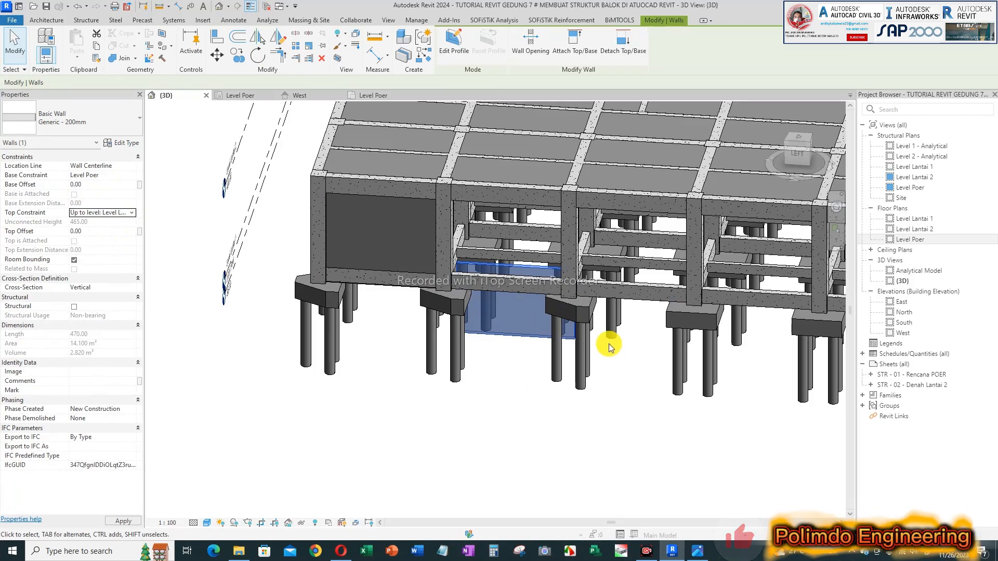
key(Escape)
Step: Lower the top of the interior wall to the underside of the beam above it
shift+middle_drag(460, 279, 426, 251)
scroll(411, 236, up, 2)
click(400, 229)
scroll(457, 312, up, 3)
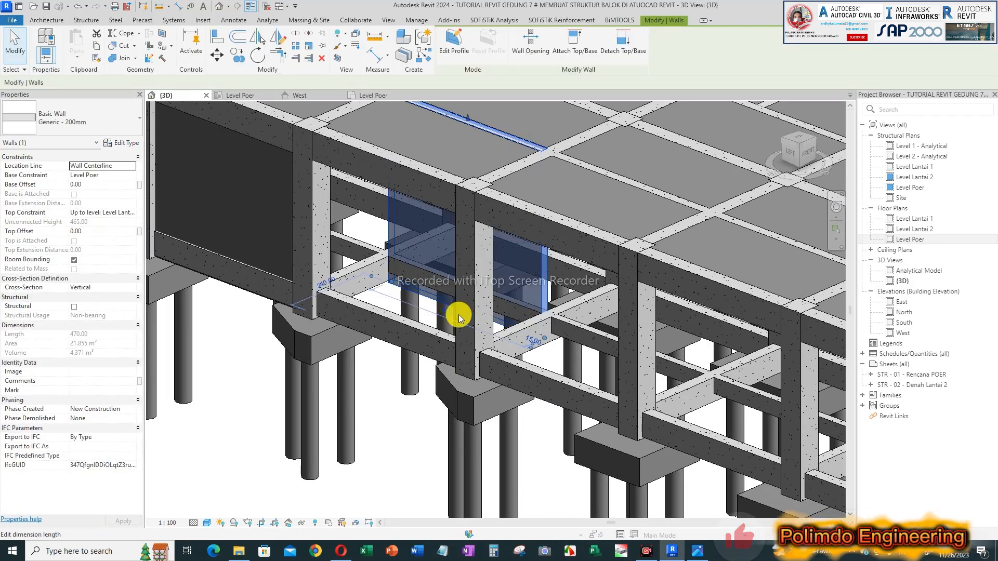
drag(464, 313, 463, 284)
scroll(462, 284, down, 1)
scroll(426, 294, down, 3)
scroll(443, 171, up, 4)
drag(448, 205, 448, 250)
key(Escape)
scroll(461, 264, down, 2)
shift+middle_drag(460, 264, 491, 267)
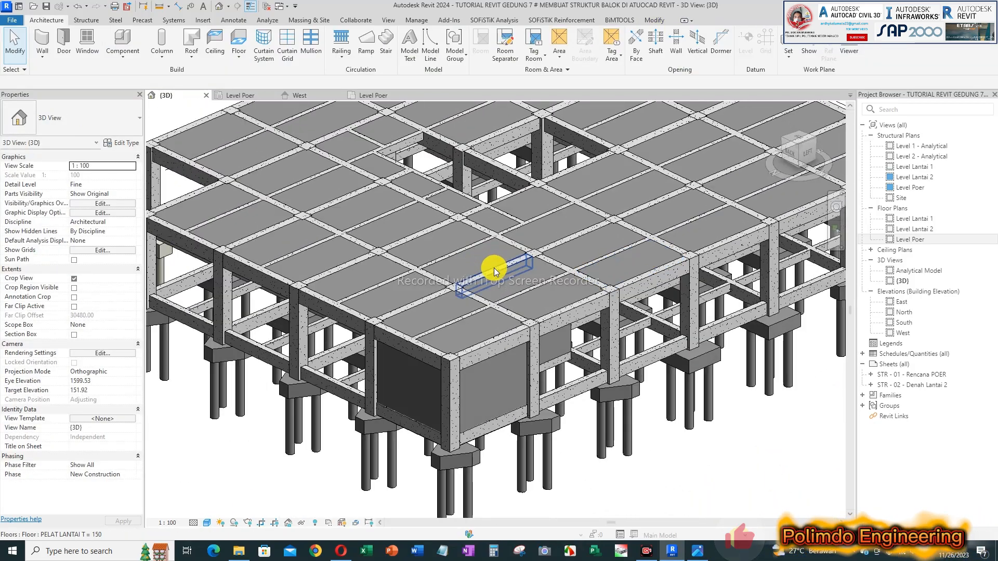
Step: Open the floor plan Level Poer and change its discipline from Architectural to Structural
click(379, 95)
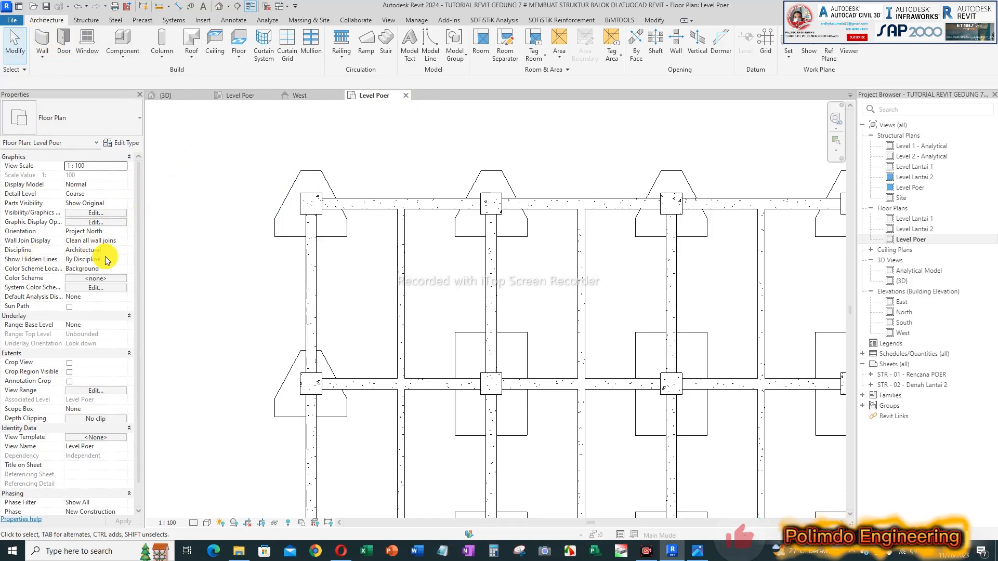
scroll(535, 207, down, 3)
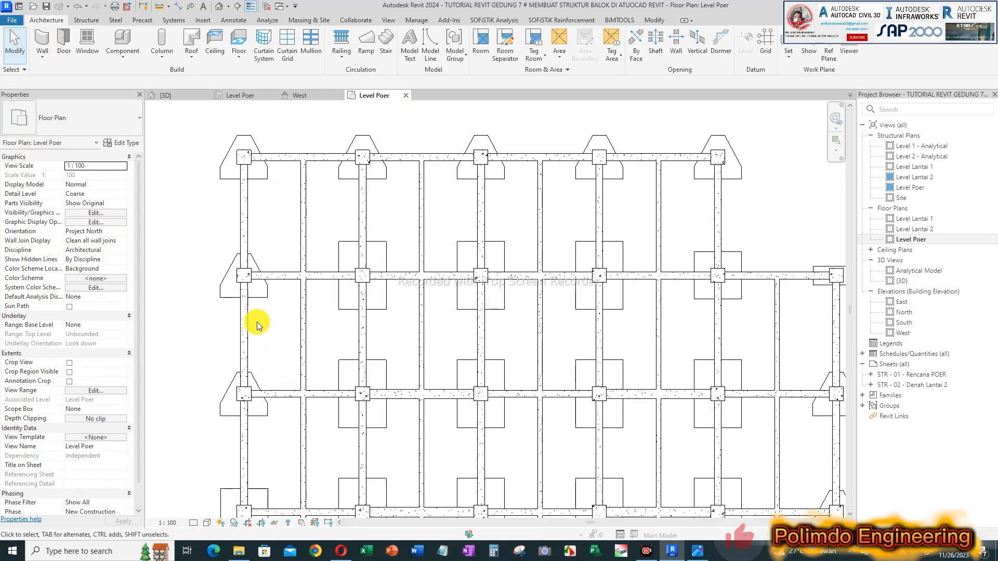
scroll(255, 328, up, 2)
middle_drag(282, 352, 326, 250)
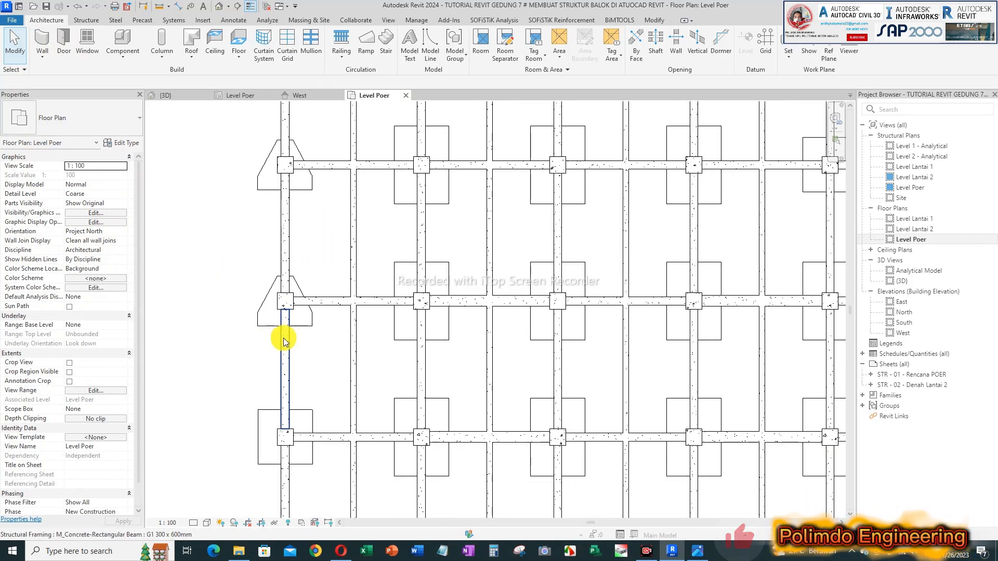
click(124, 252)
click(83, 272)
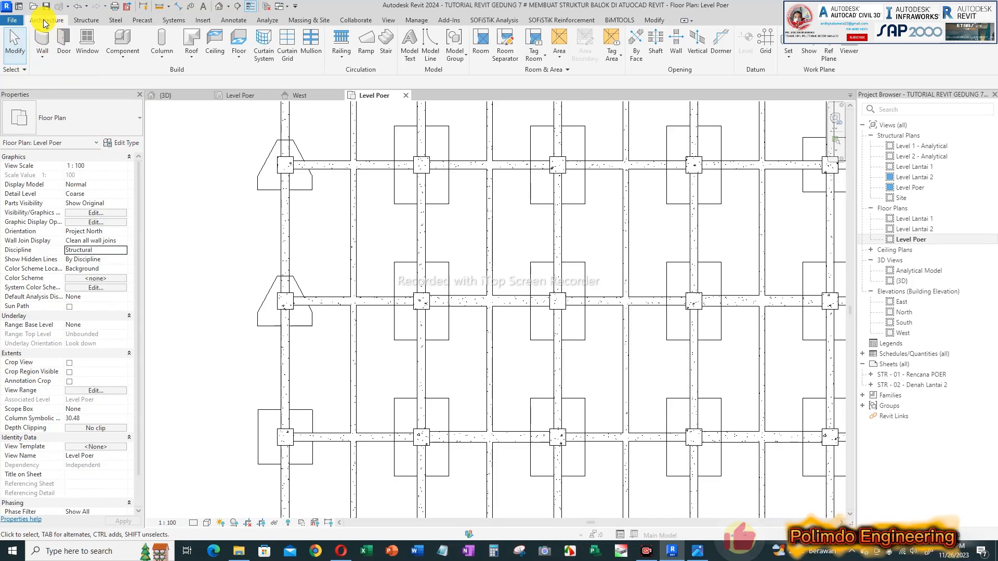
Step: Draw two Generic - 200mm structural walls, each 440 long, along the uppermost beam line in the two rightmost bays of the Level Poer plan
click(86, 20)
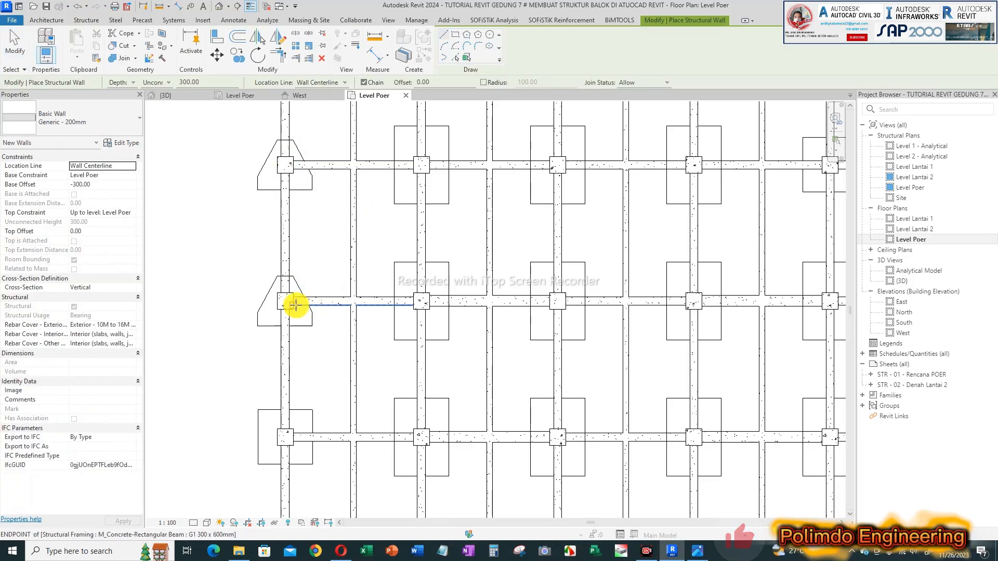
scroll(328, 283, down, 4)
scroll(465, 167, up, 4)
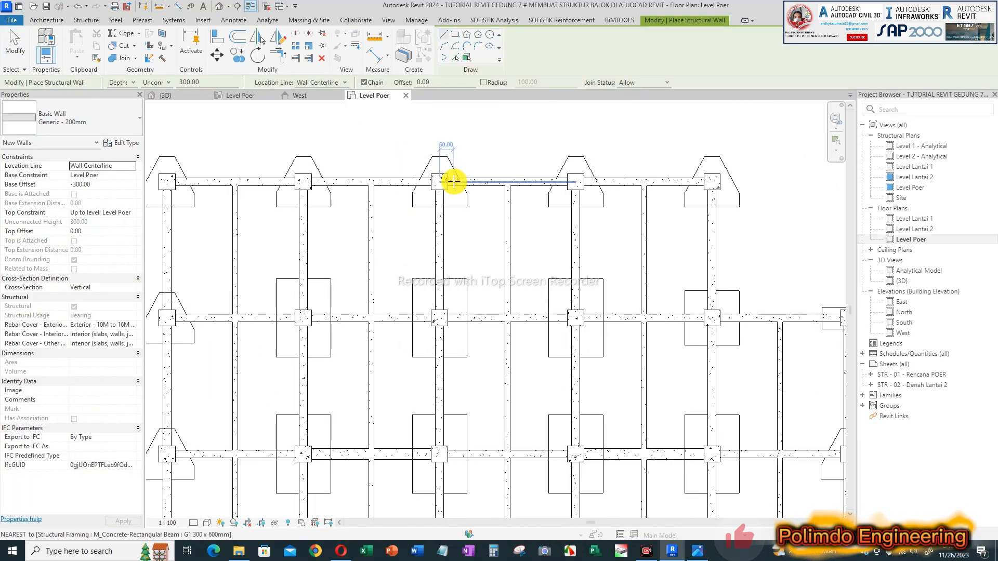
click(568, 182)
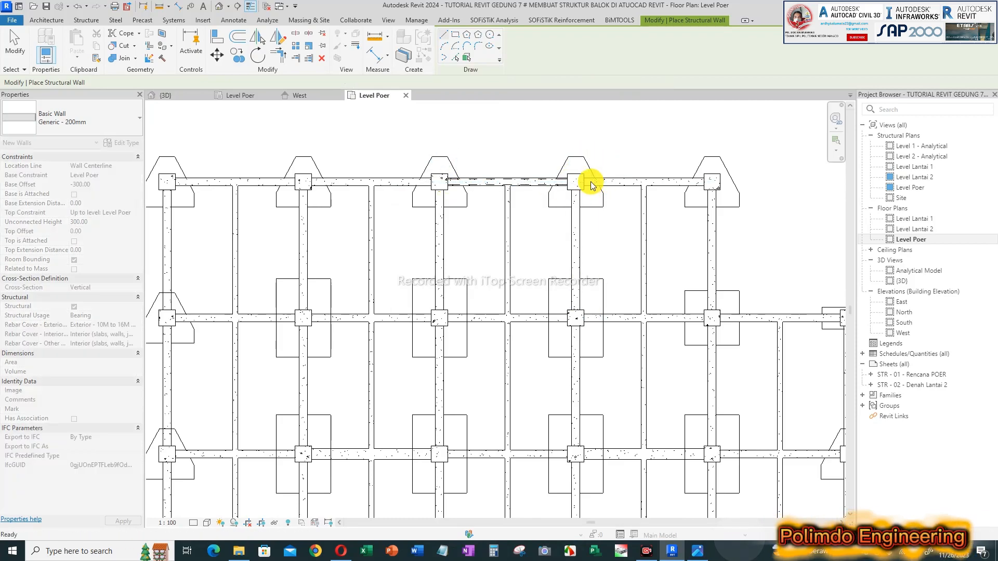
scroll(584, 182, up, 2)
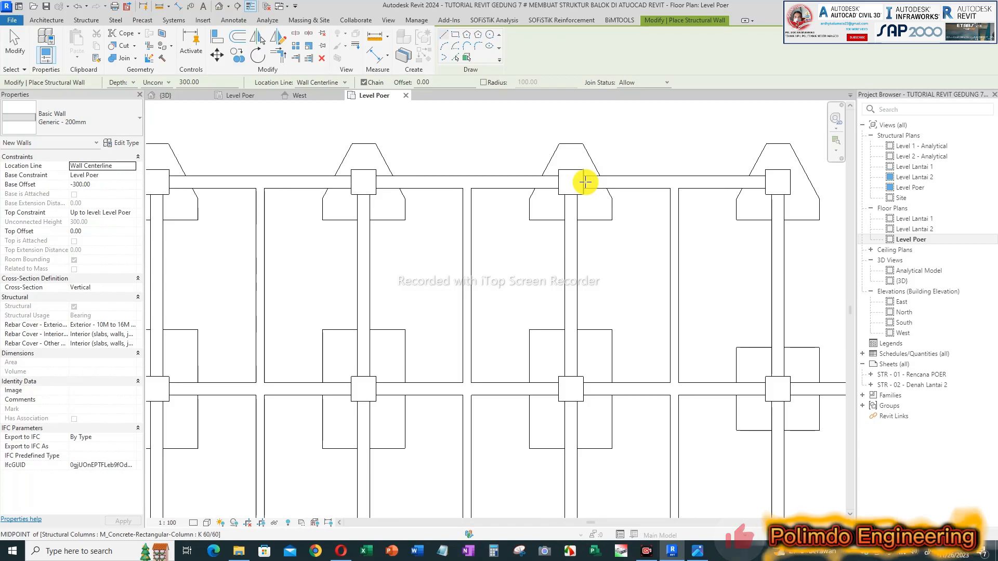
click(583, 182)
click(765, 182)
key(Escape)
key(Escape)
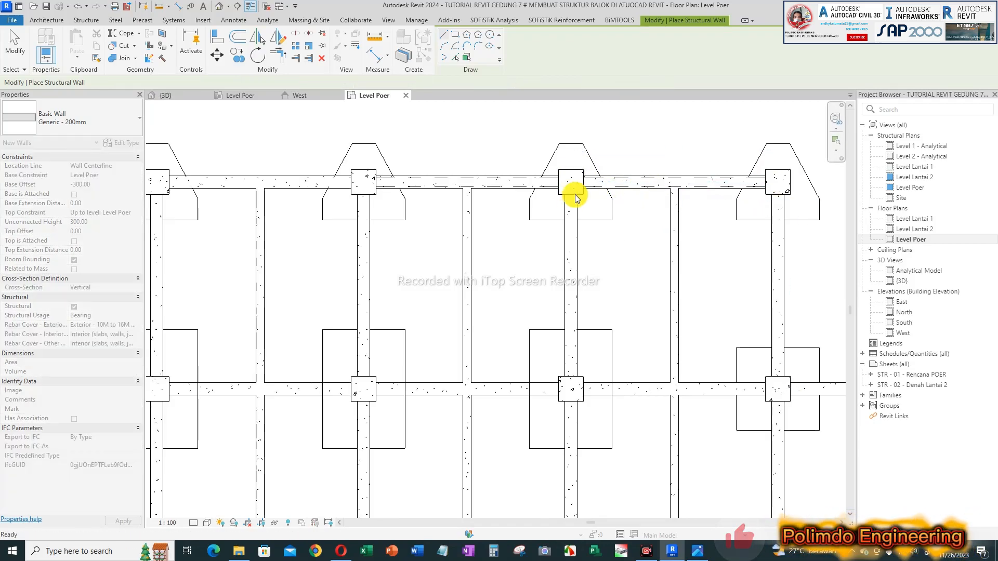
Step: In the {3D} view, compare the constraints of a new structural wall with those of the architectural wall in the corner bay
scroll(564, 207, down, 3)
click(172, 96)
shift+middle_drag(457, 247, 410, 365)
click(425, 366)
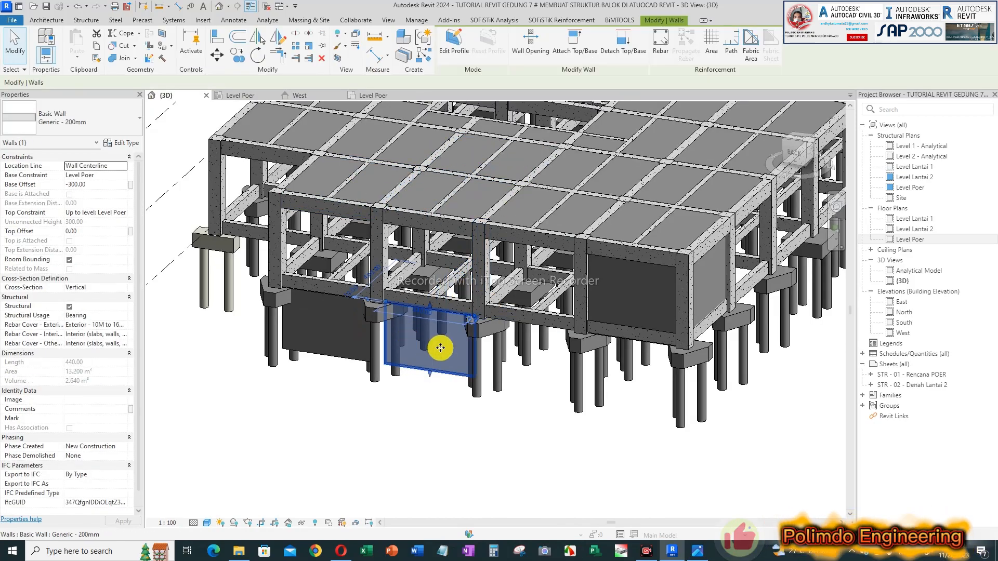
click(638, 300)
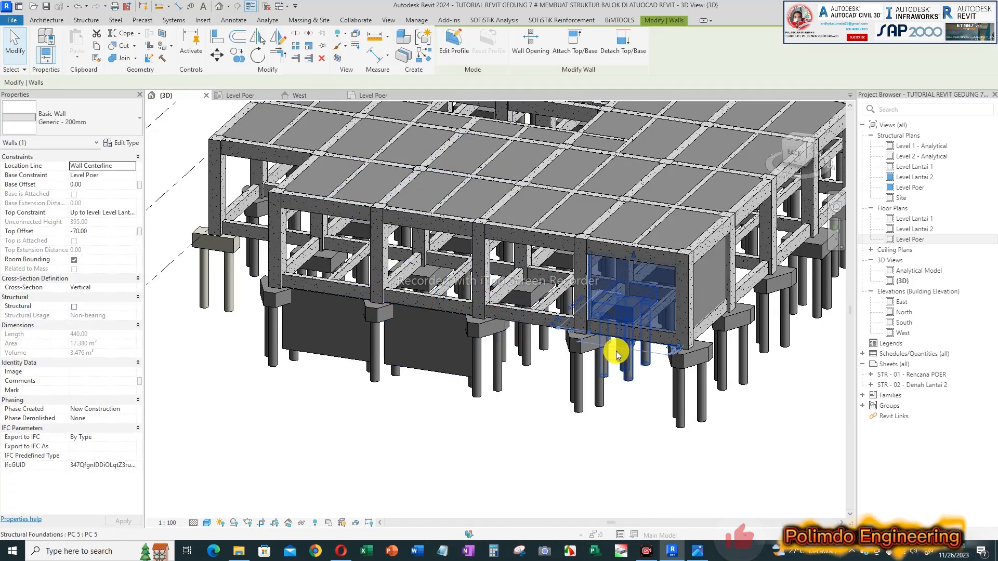
key(Escape)
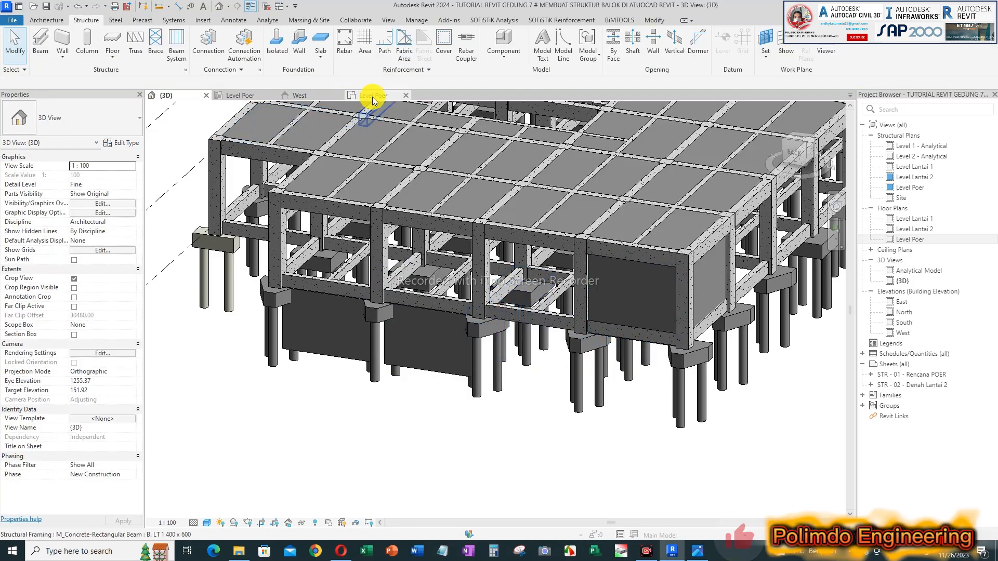
Step: In the Level Poer floor plan, draw a third Generic - 200mm structural wall 440 long between the columns of the second bay from the left
click(363, 96)
scroll(504, 198, up, 3)
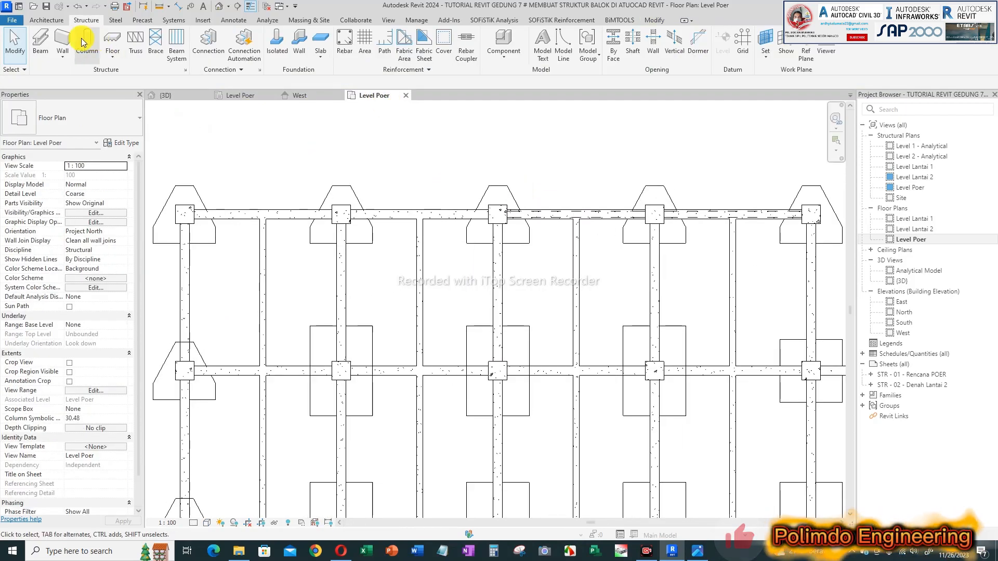
scroll(362, 211, up, 4)
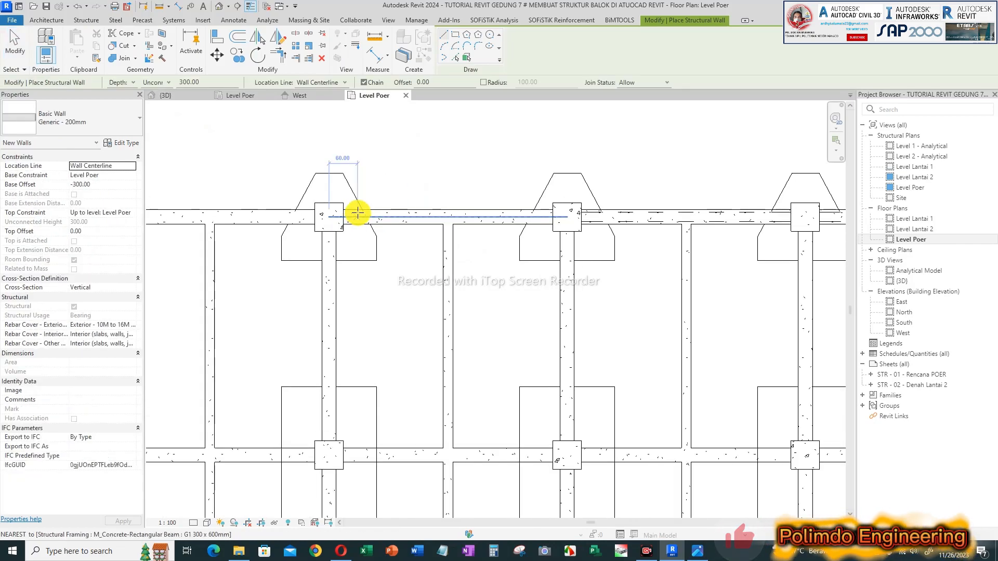
key(Escape)
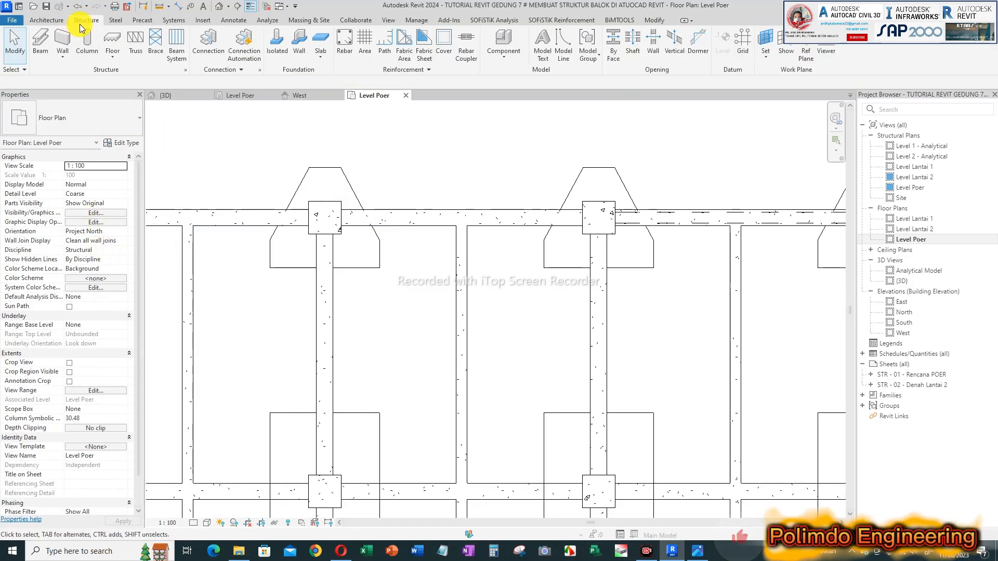
click(340, 217)
click(583, 219)
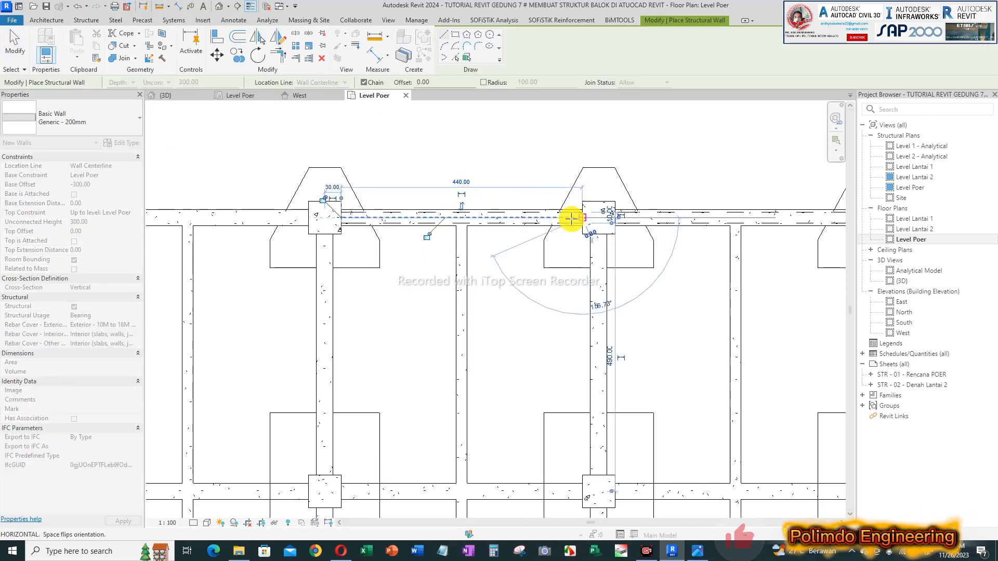
key(Escape)
key(Escape)
Step: In the {3D} view, set each of the three structural walls' base offset to 0 and top constraint to Level Lantai 2
click(187, 95)
scroll(458, 234, down, 3)
shift+middle_drag(490, 289, 463, 292)
scroll(388, 301, up, 4)
click(288, 311)
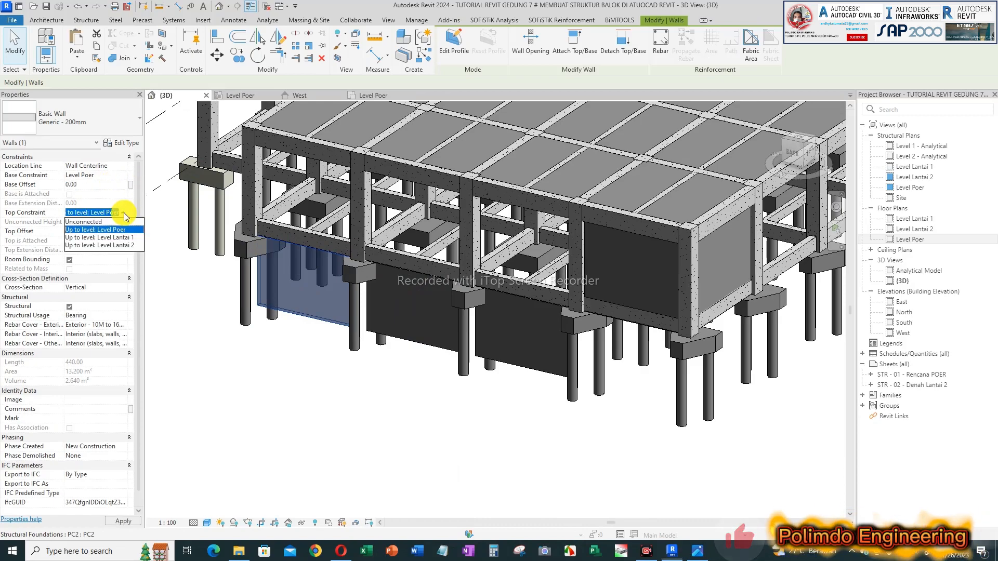
click(413, 339)
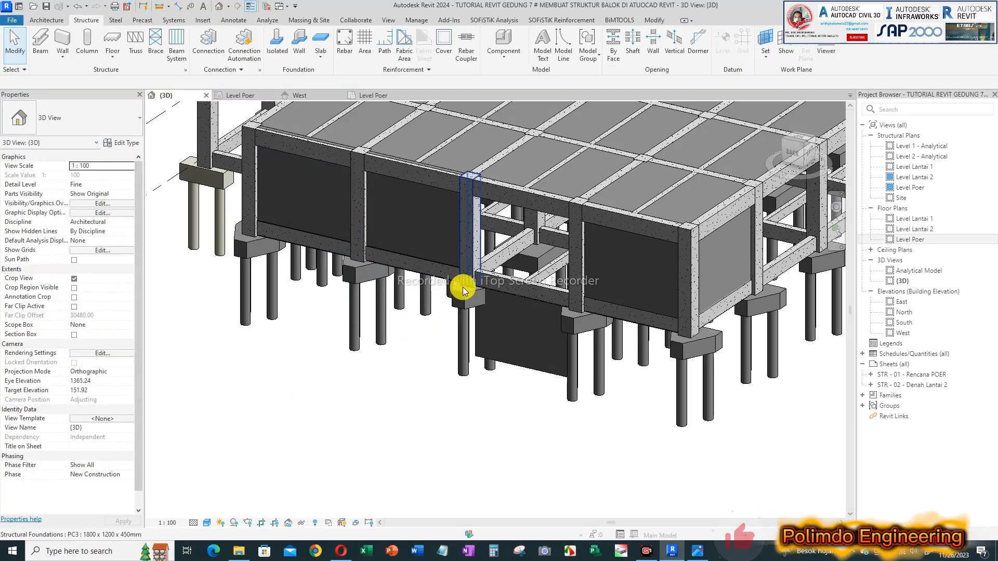
click(524, 353)
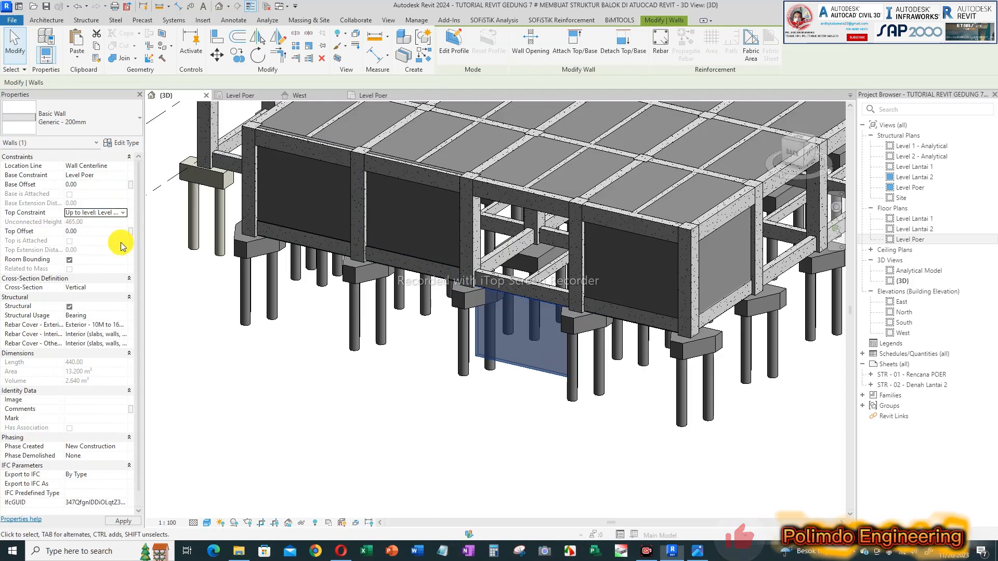
click(270, 384)
Step: Inspect the properties and available reinforcement tools of the two middle structural walls on the building's back side
middle_drag(546, 283, 546, 343)
scroll(540, 349, up, 3)
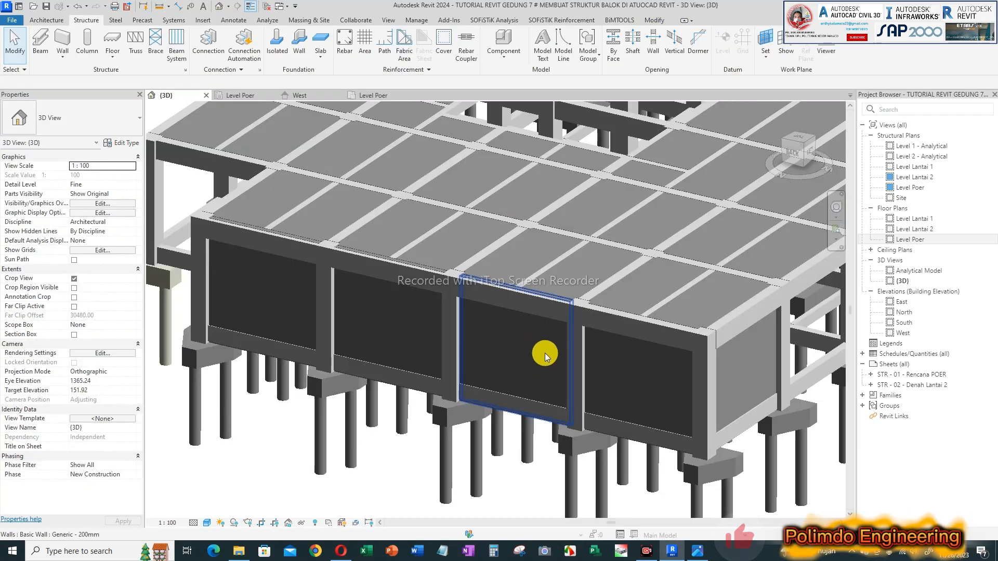
middle_drag(376, 456, 376, 444)
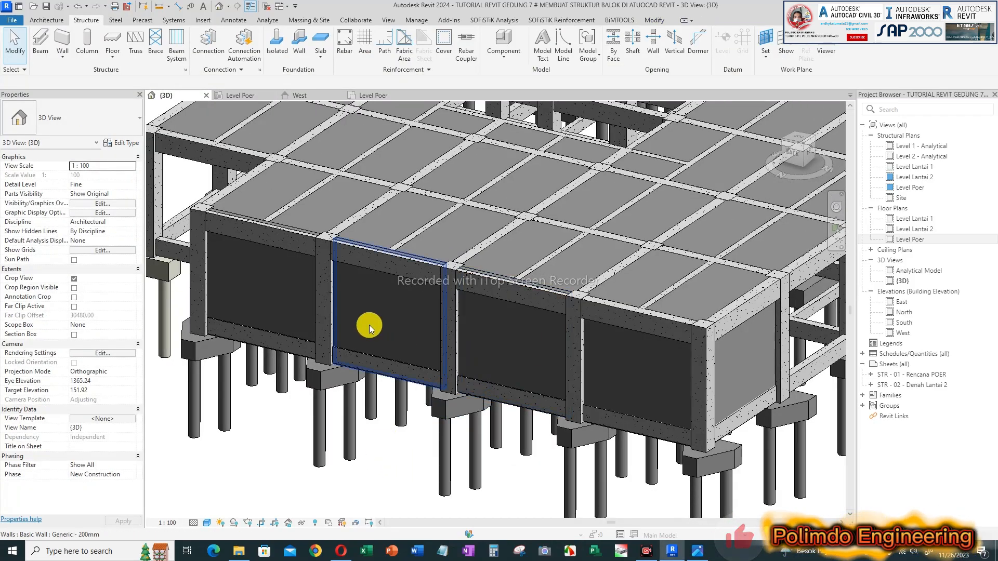
click(527, 323)
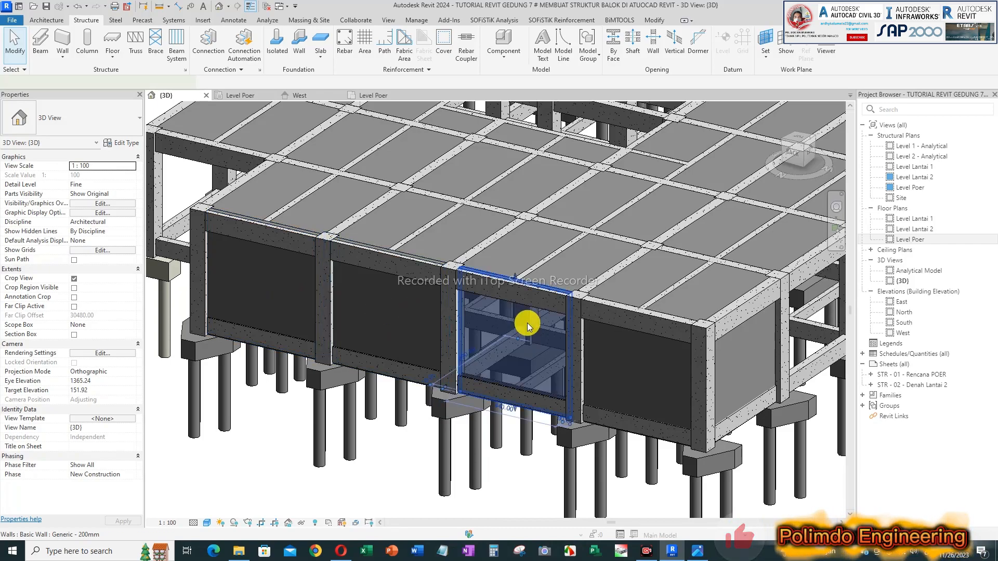
key(Escape)
click(412, 315)
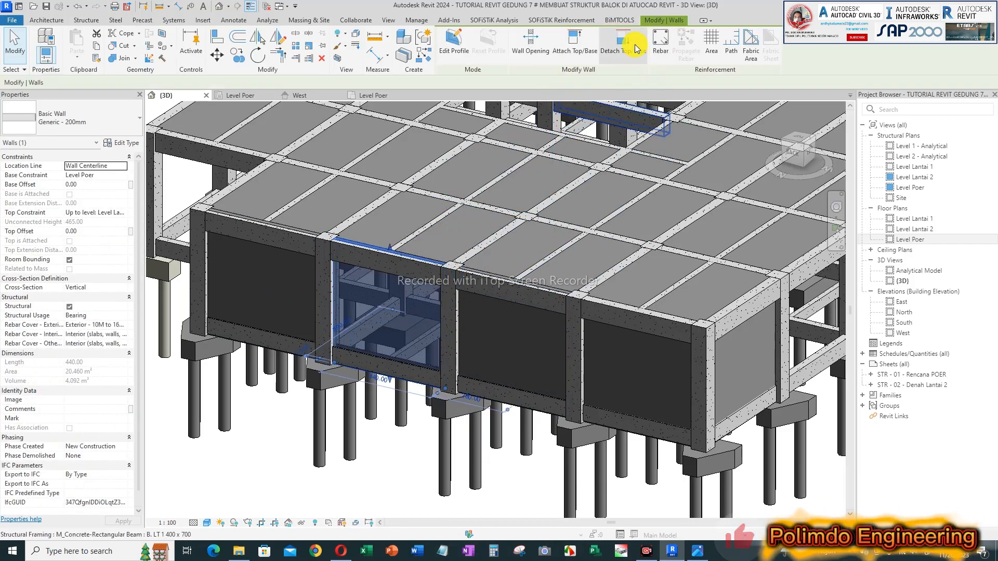
click(537, 349)
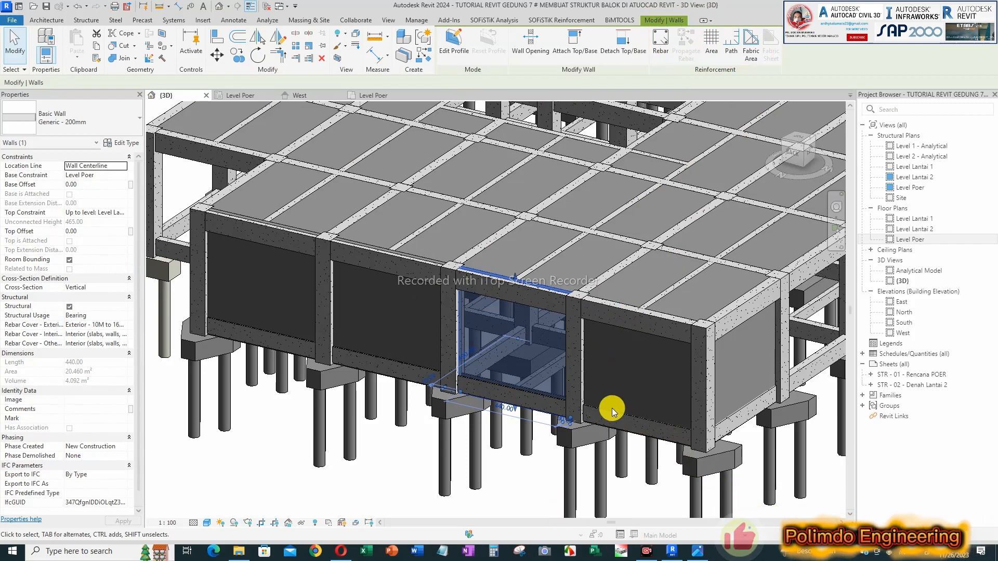
Step: Inspect the corner bay's architectural wall and check whether reinforcement tools are offered for it
scroll(597, 430, down, 2)
scroll(646, 408, up, 4)
key(Escape)
click(652, 403)
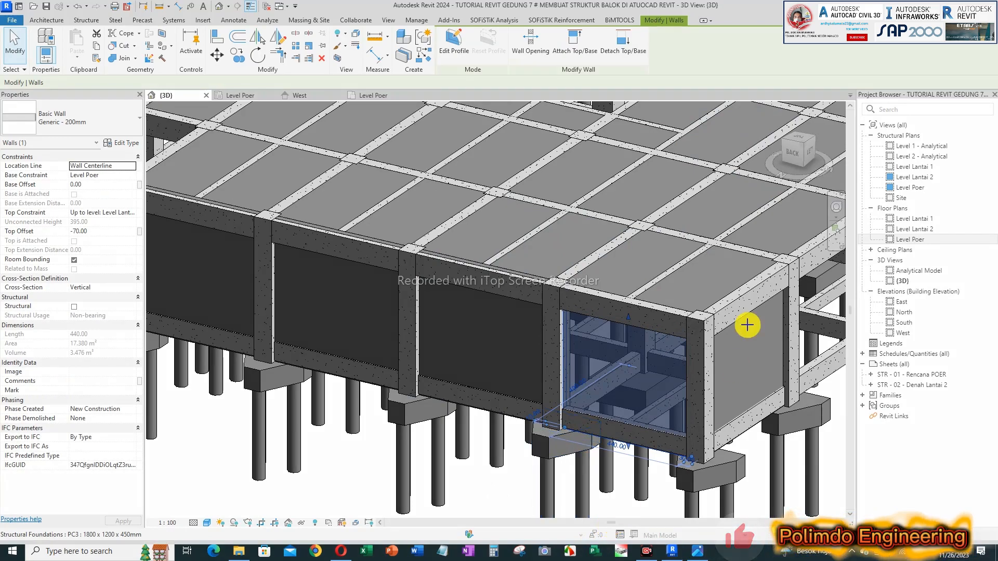
mouse_move(668, 26)
mouse_down()
mouse_move(660, 68)
mouse_move(784, 82)
mouse_move(801, 50)
mouse_up()
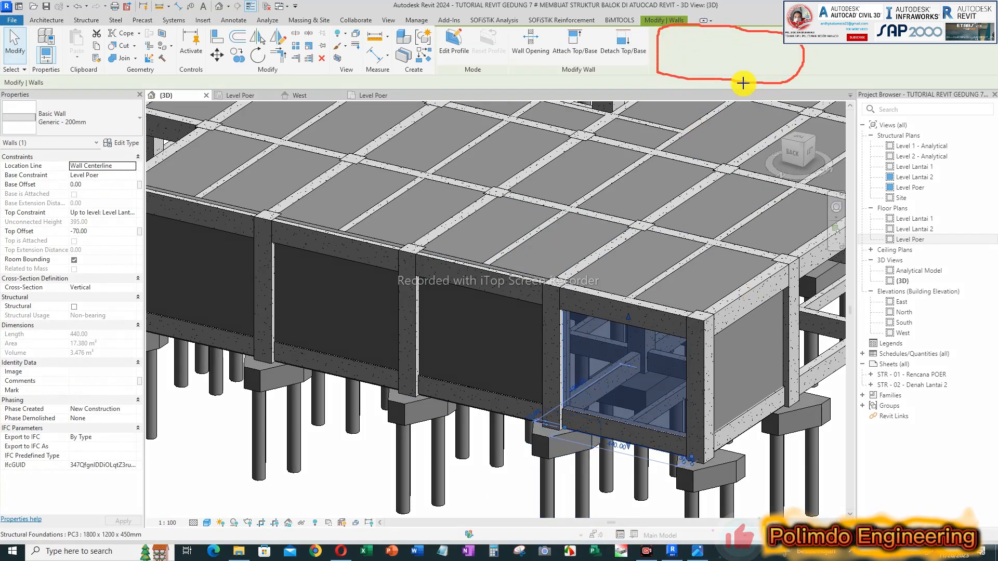
scroll(661, 248, down, 5)
scroll(595, 330, up, 4)
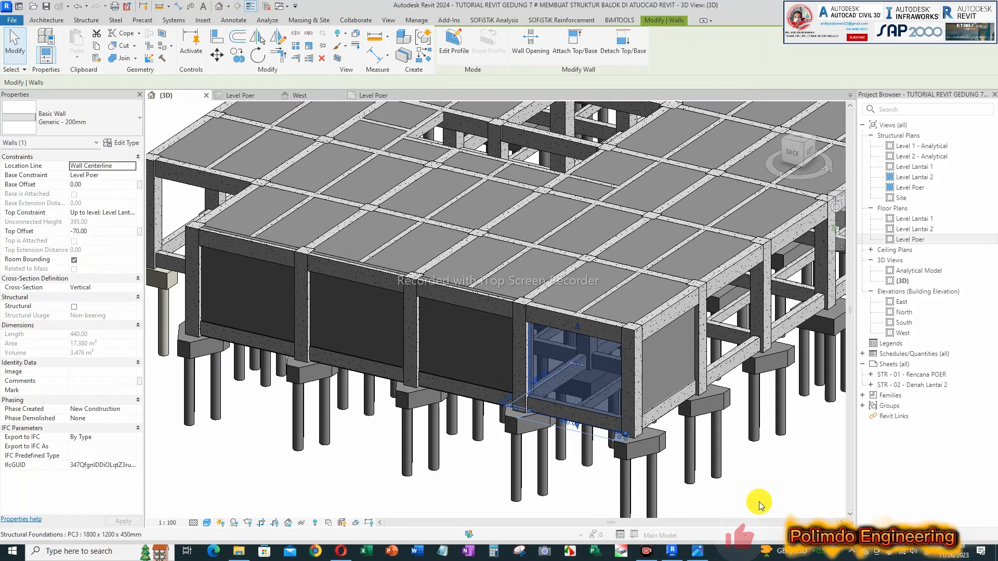
Step: Deselect the wall and examine the walls from the front, left and back sides of the building
click(478, 492)
scroll(551, 404, down, 1)
shift+middle_drag(628, 402, 523, 420)
shift+middle_drag(716, 459, 640, 411)
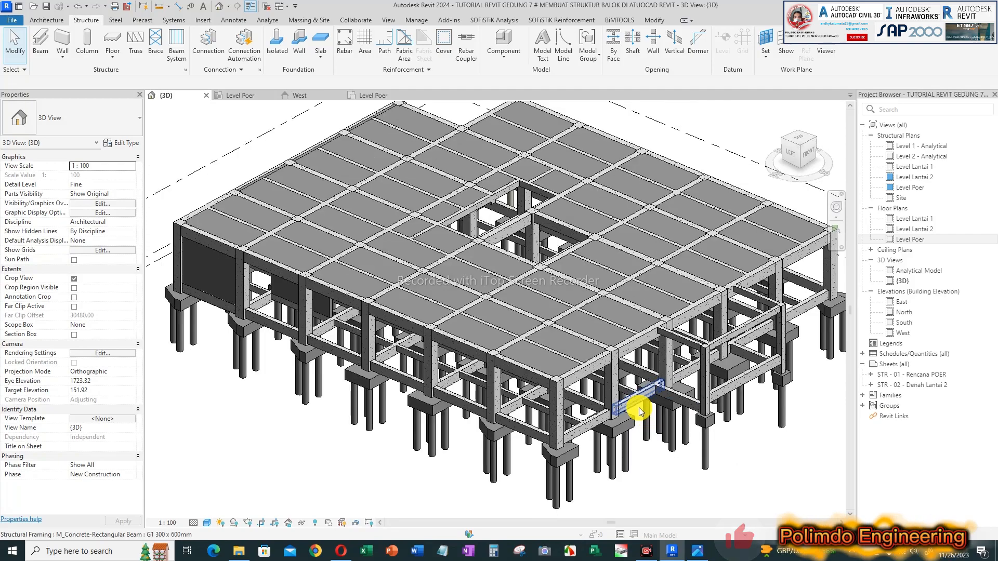
scroll(639, 411, down, 2)
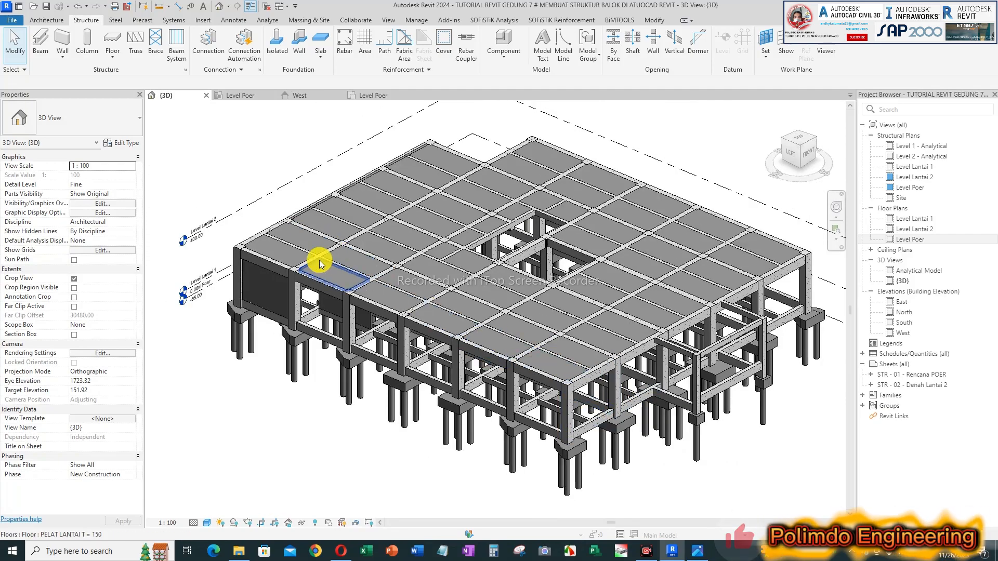
shift+middle_drag(314, 252, 536, 249)
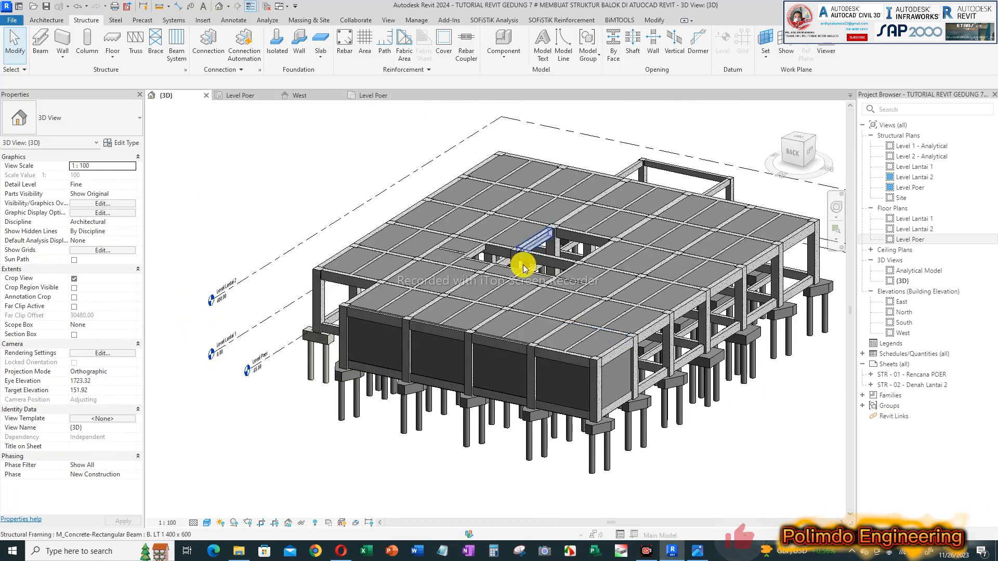
scroll(516, 358, up, 2)
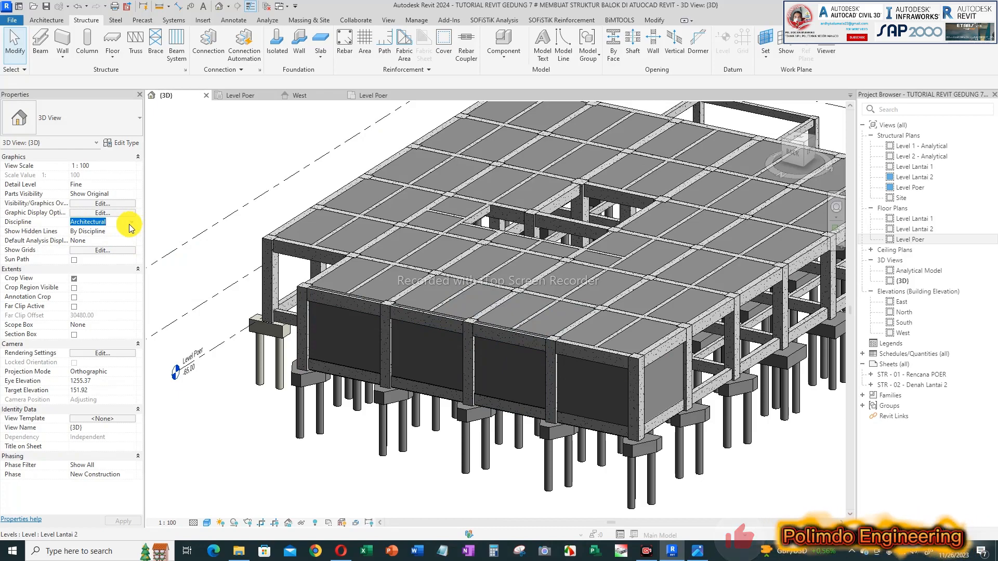
Step: Set the {3D} view's discipline to Structural and examine the walls around the building
click(46, 20)
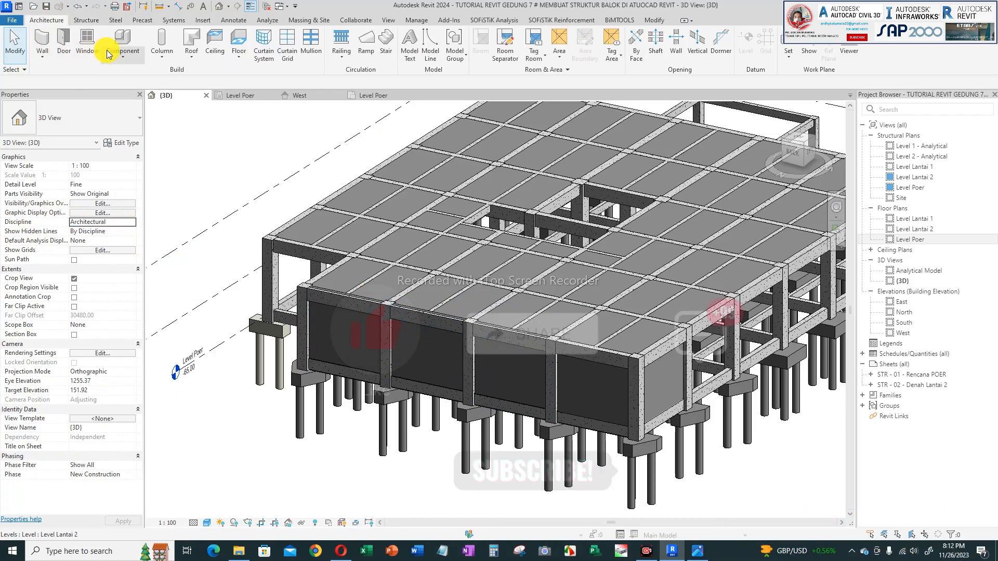
click(132, 224)
click(83, 239)
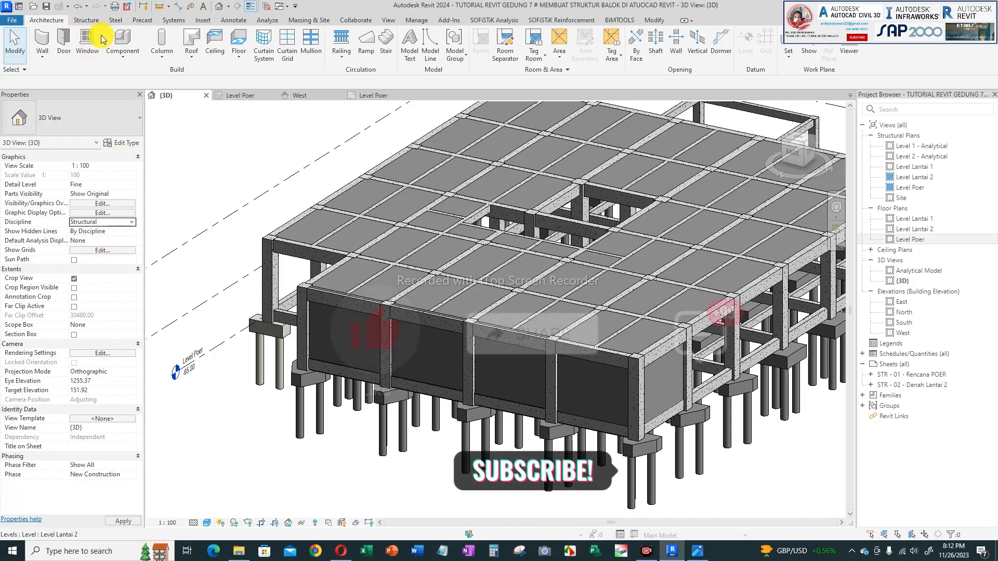
click(86, 21)
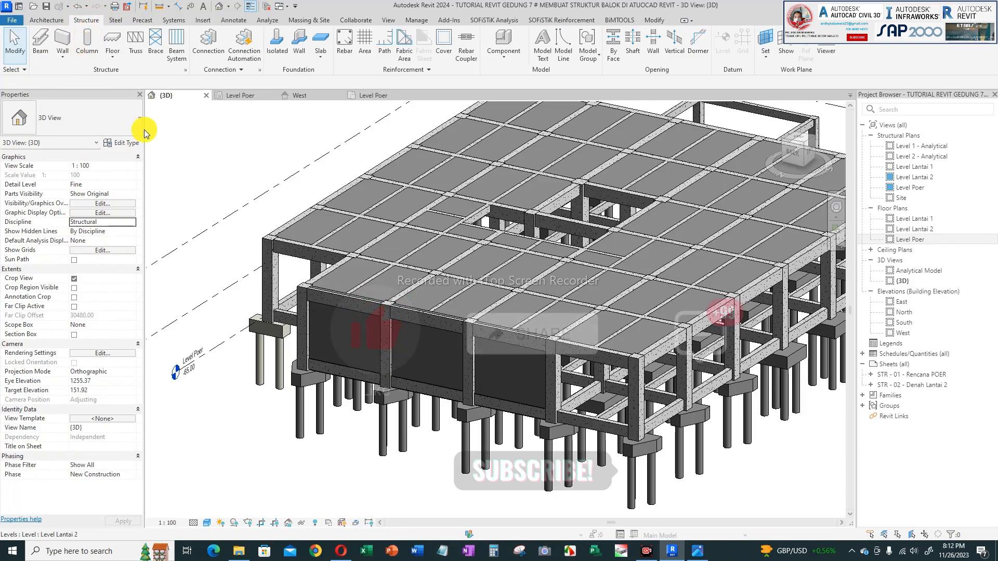
shift+middle_drag(464, 288, 463, 398)
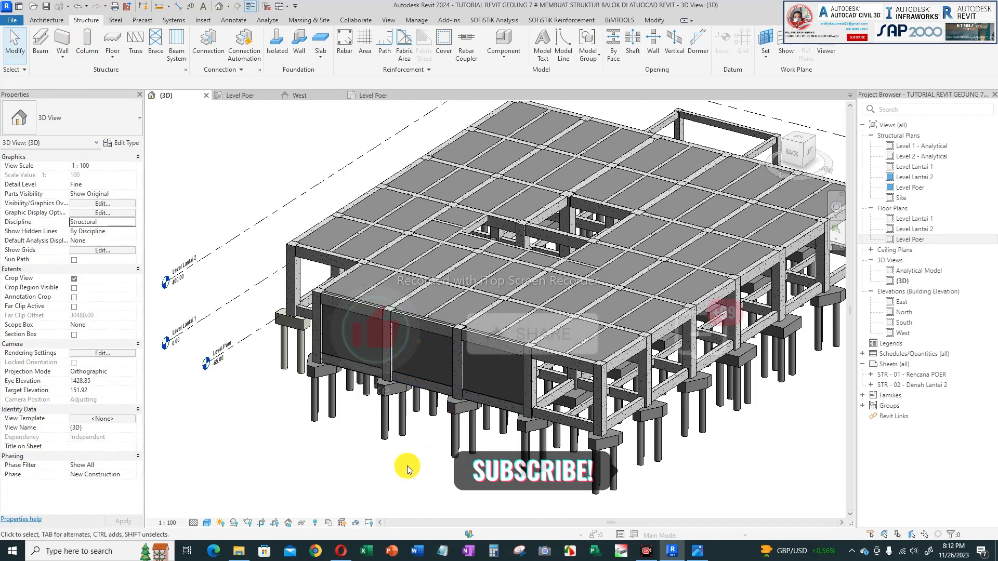
mouse_move(647, 381)
shift+middle_down()
mouse_move(646, 318)
mouse_move(605, 328)
mouse_move(669, 323)
mouse_move(601, 312)
mouse_move(649, 364)
shift+middle_up()
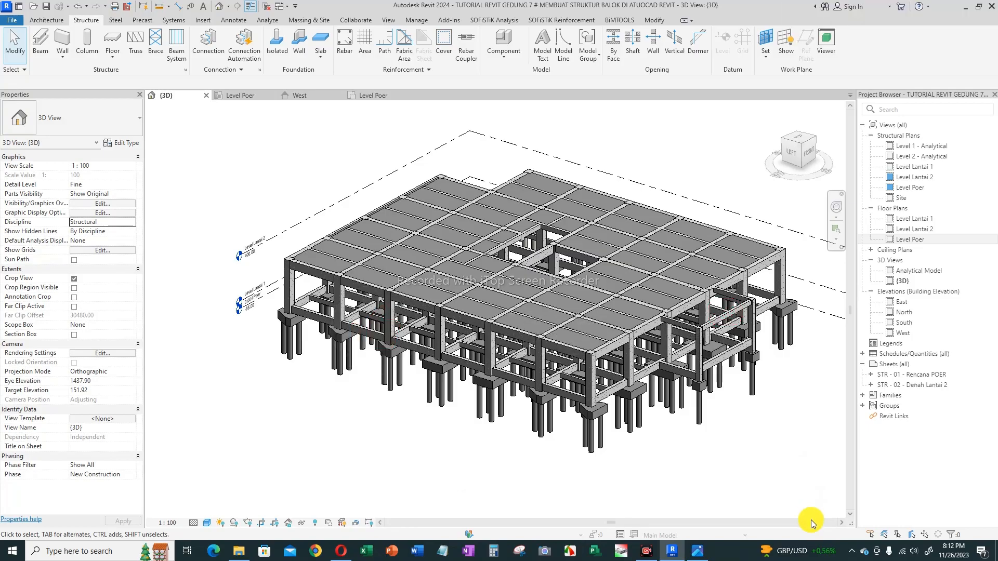